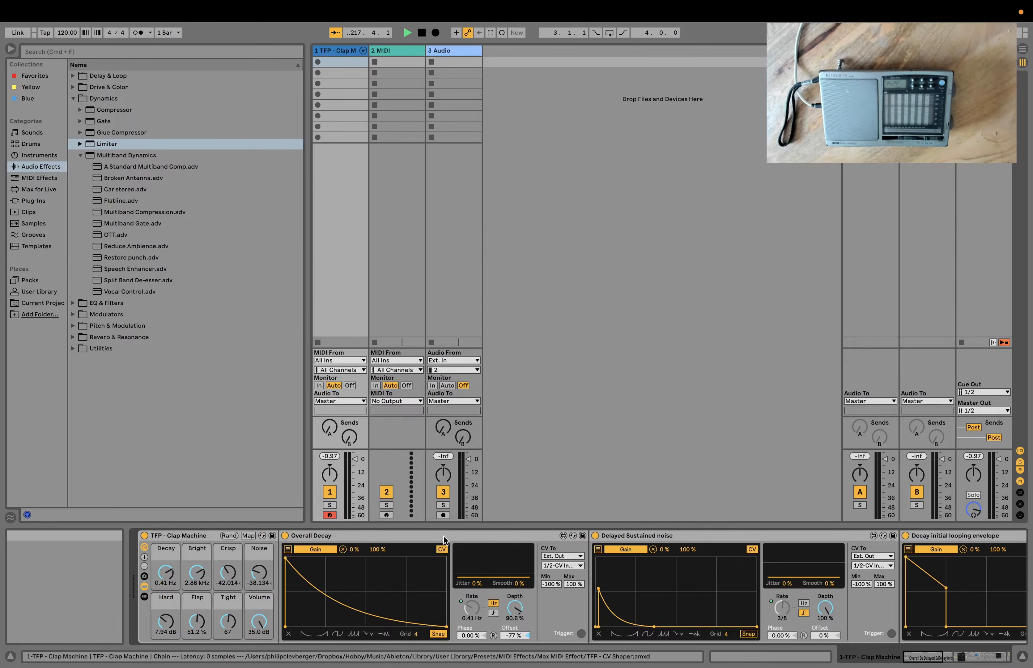
- Set the Clap Machine macros to Decay 2.73 Hz, Bright 1.46 kHz, Crisp -38.746 dB and Noise -37.454 dB
scroll(386, 578, "right", 5)
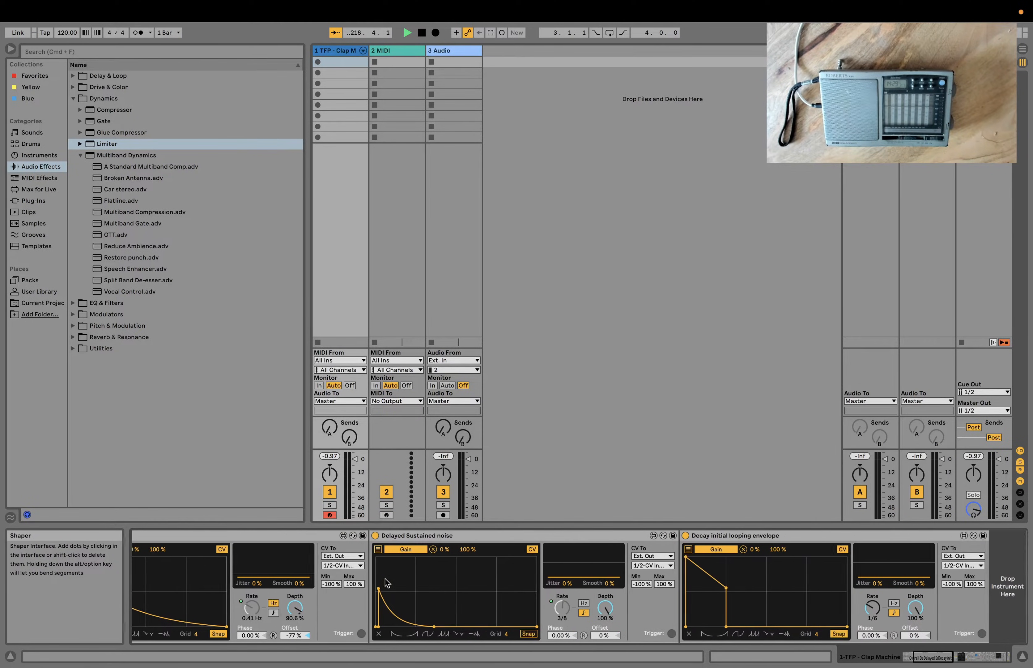
scroll(386, 582, "right", 3)
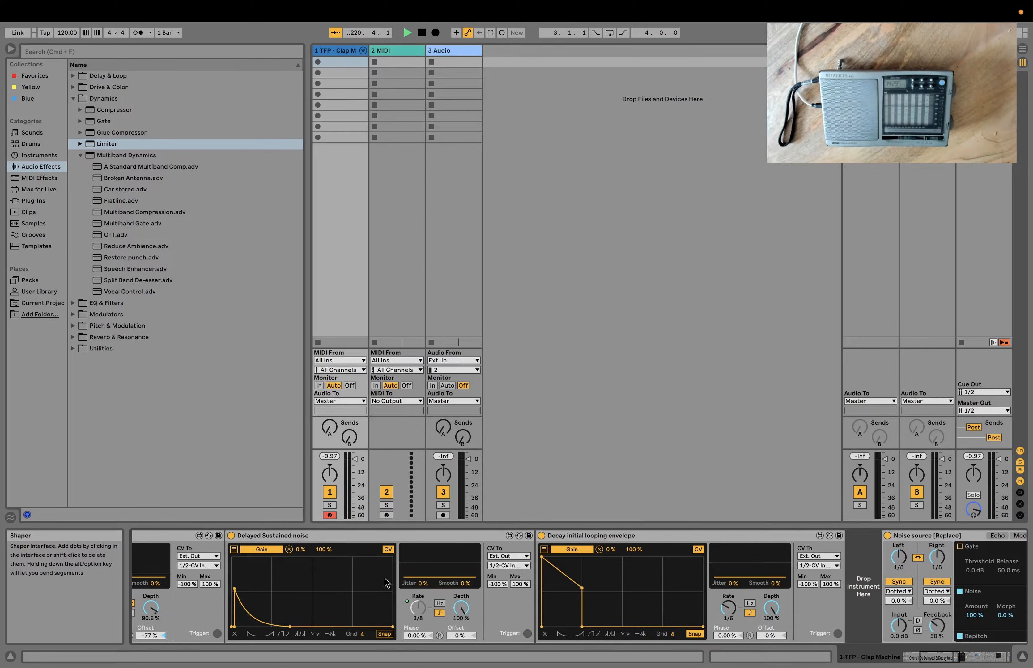
scroll(386, 582, "right", 5)
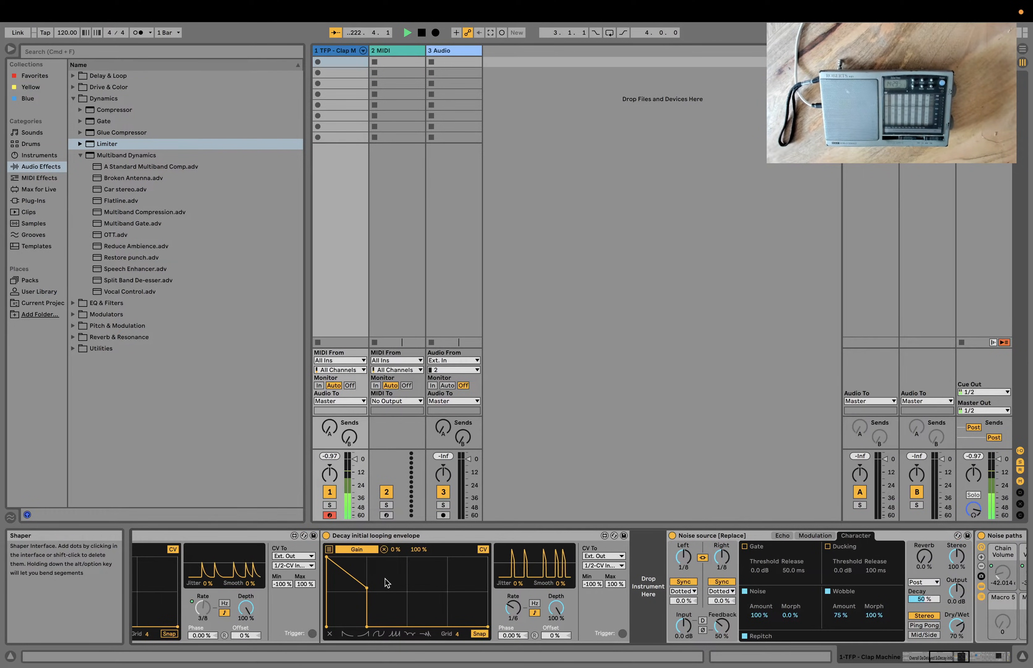
scroll(385, 578, "left", 10)
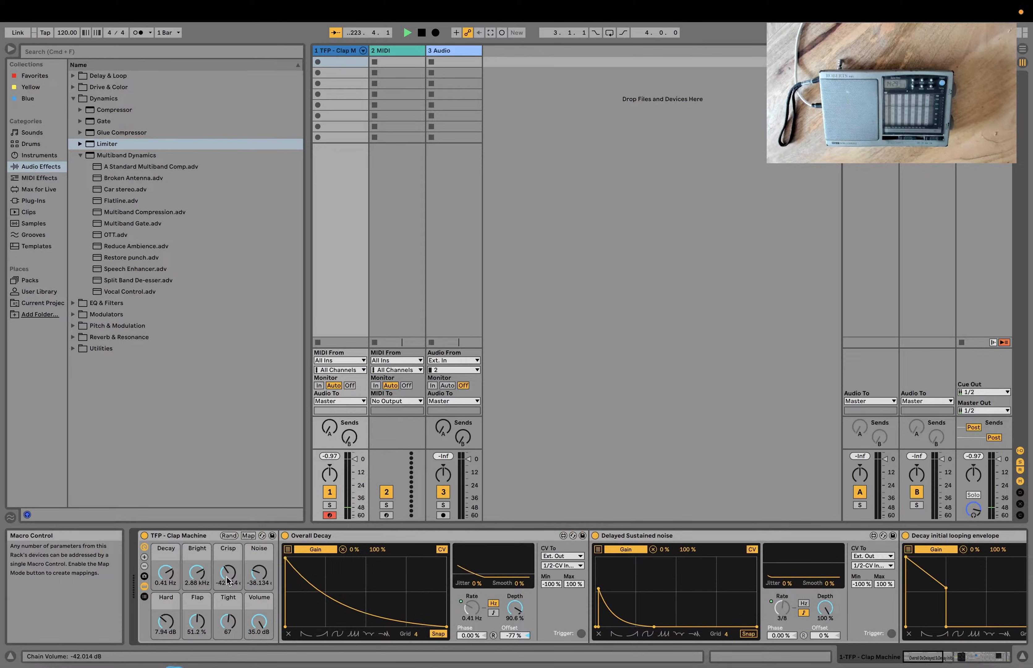
left_click_drag(228, 581, 197, 593)
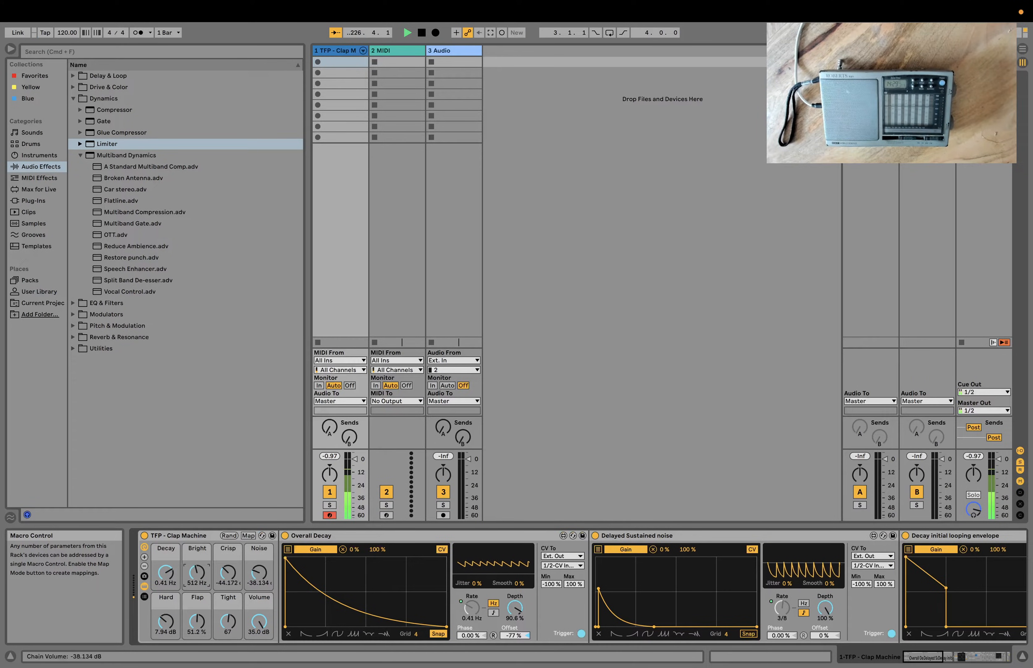
left_click_drag(256, 573, 228, 570)
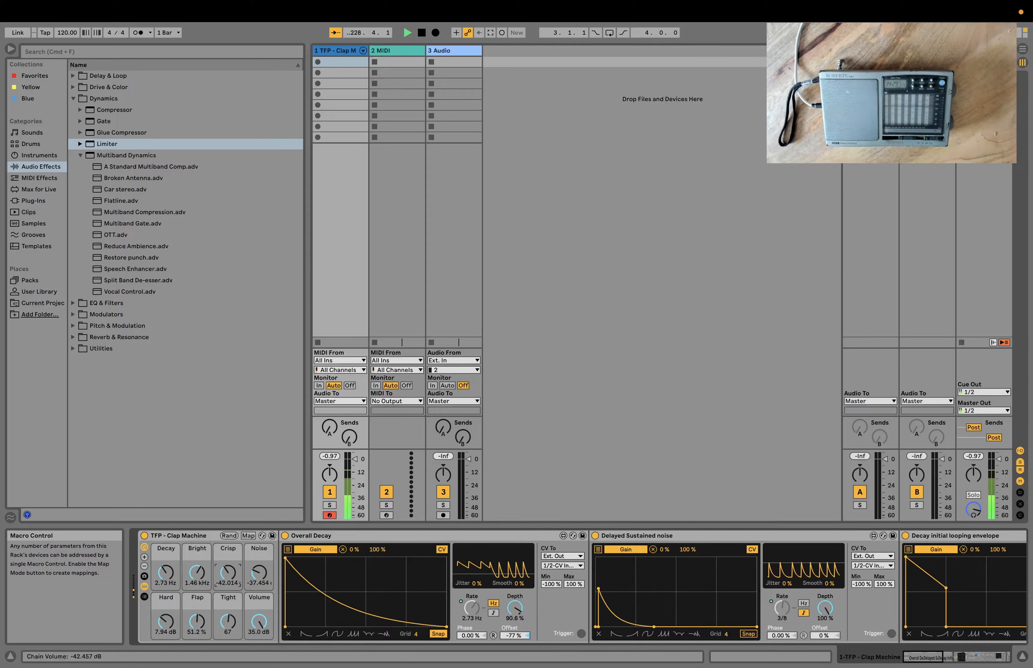
- Examine the rack's envelope shapers and the Noise source device's Echo and Character settings
scroll(365, 580, "right", 5)
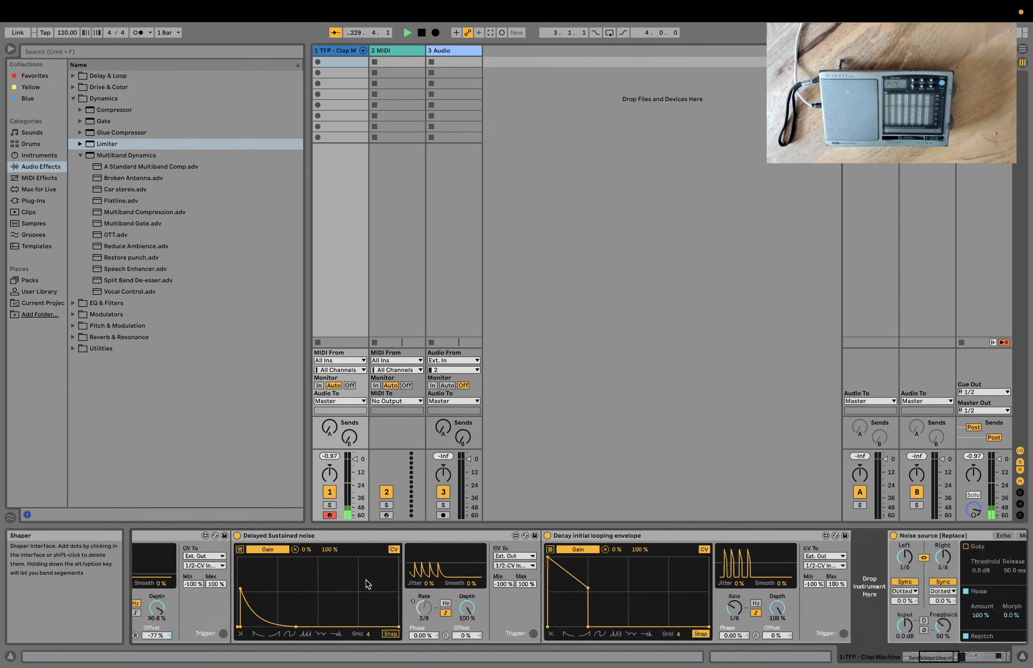
scroll(366, 579, "right", 3)
scroll(366, 579, "left", 8)
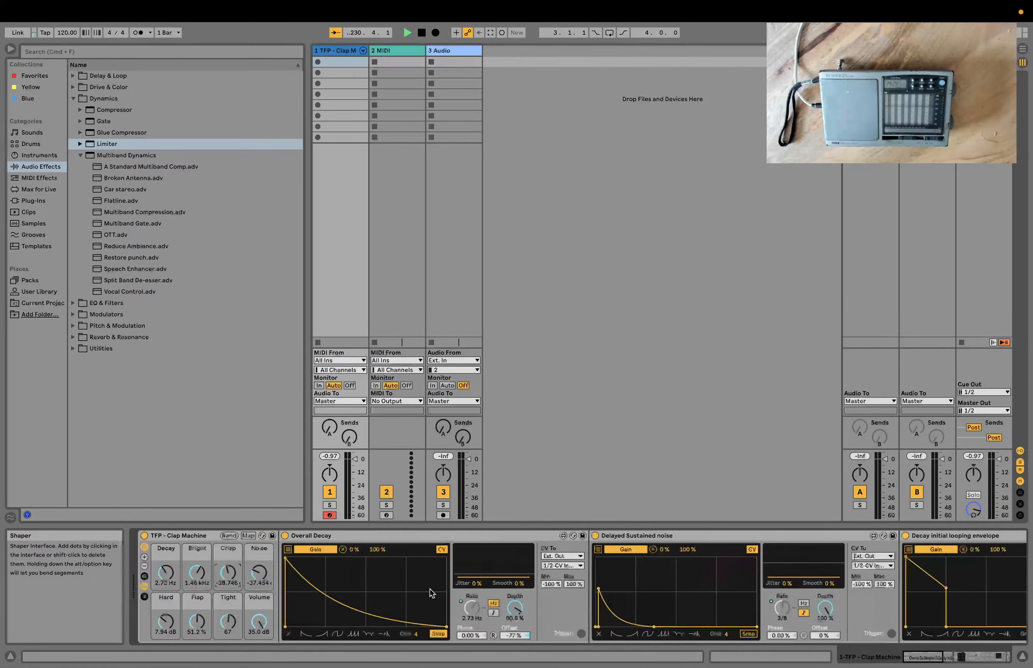
scroll(430, 592, "right", 11)
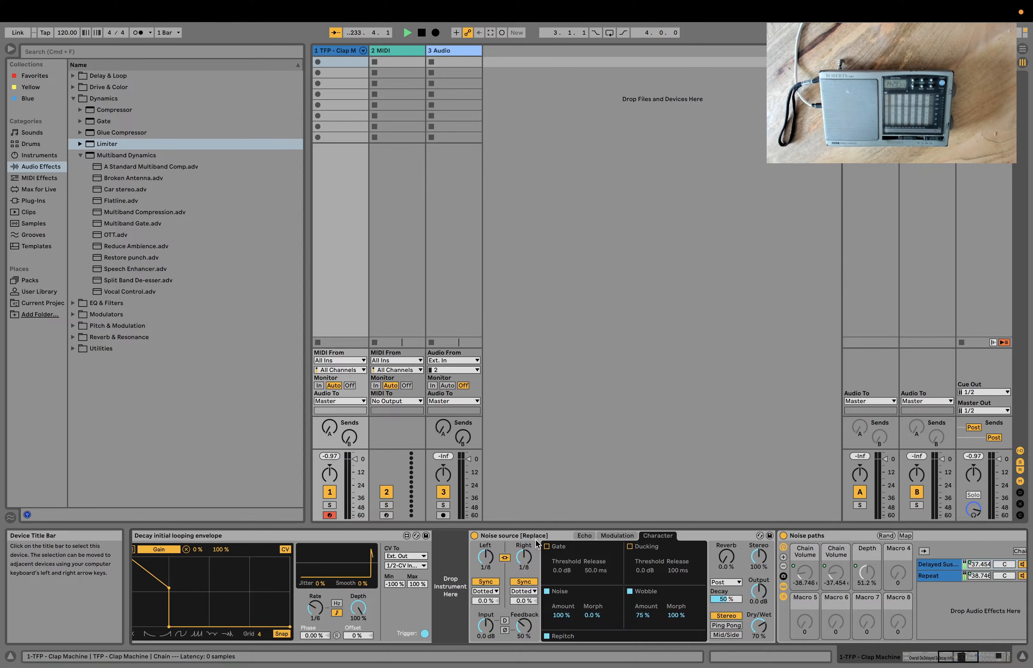
scroll(477, 578, "left", 5)
scroll(477, 577, "left", 8)
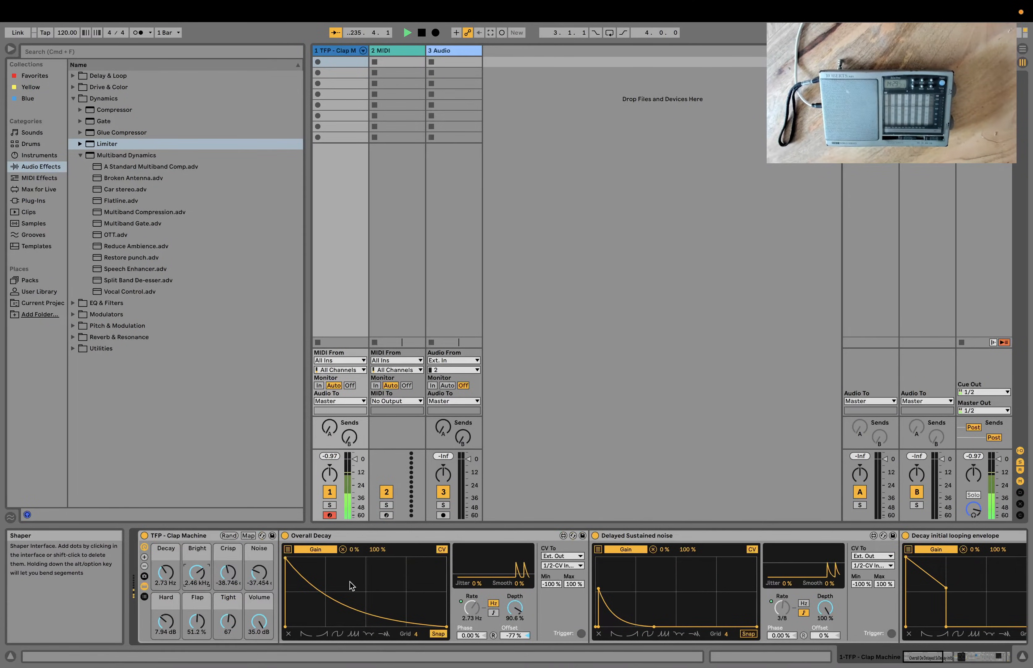
scroll(351, 586, "right", 15)
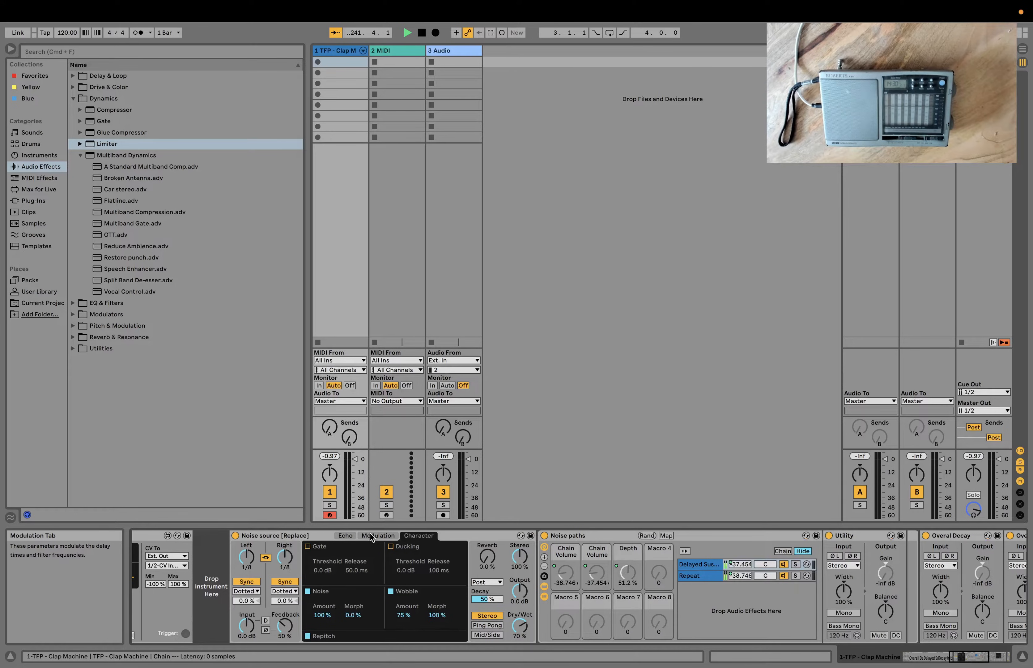
left_click(346, 535)
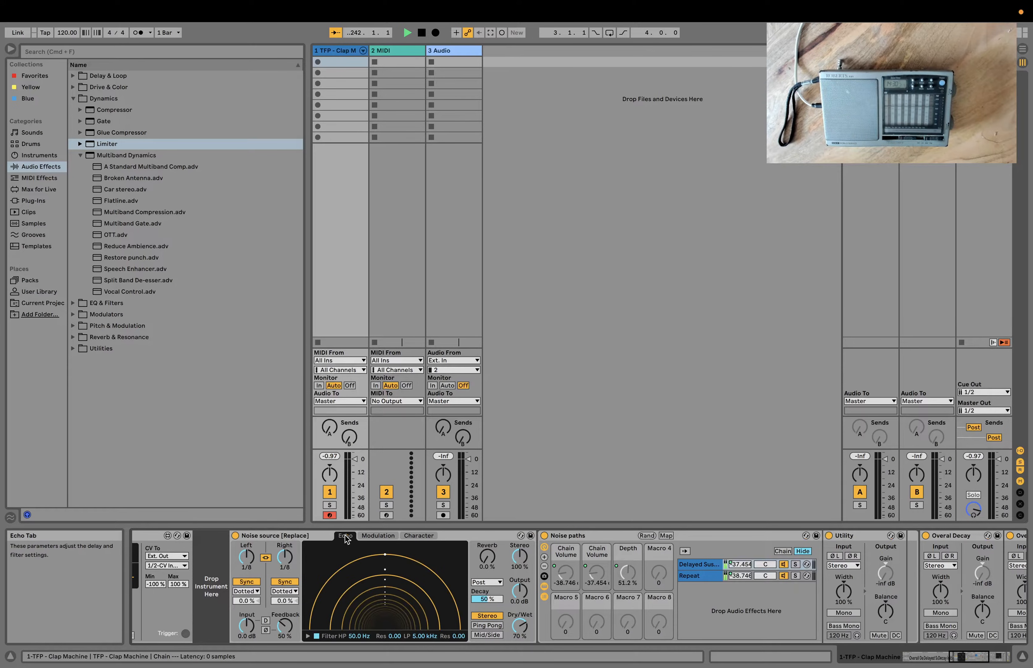
left_click(418, 535)
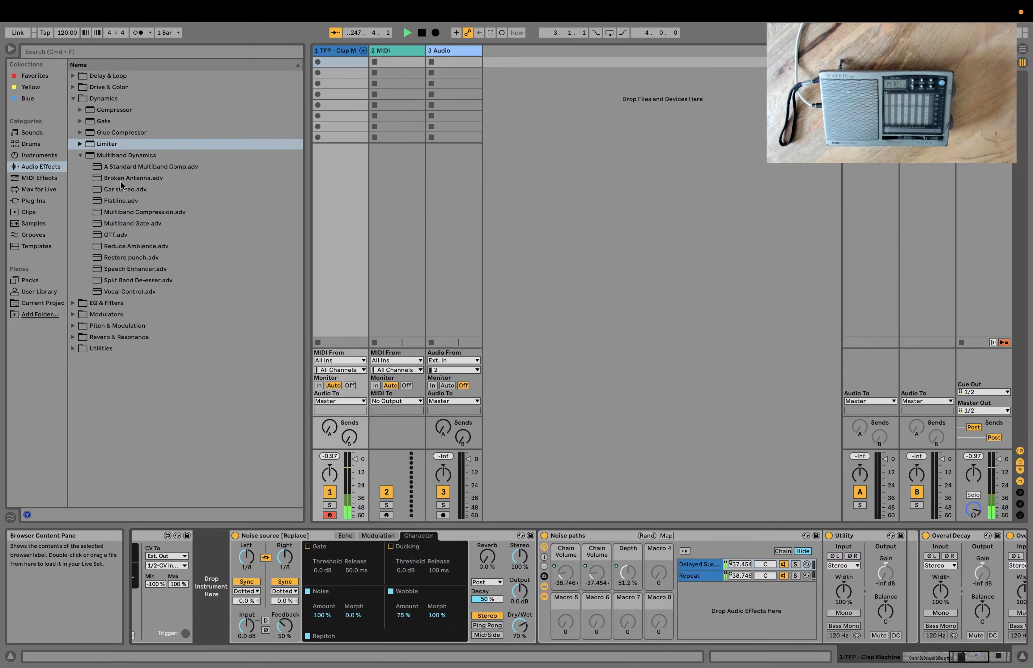
- Add an Echo from the Delay & Loop audio effects on a new audio track and show its Character settings
left_click(31, 143)
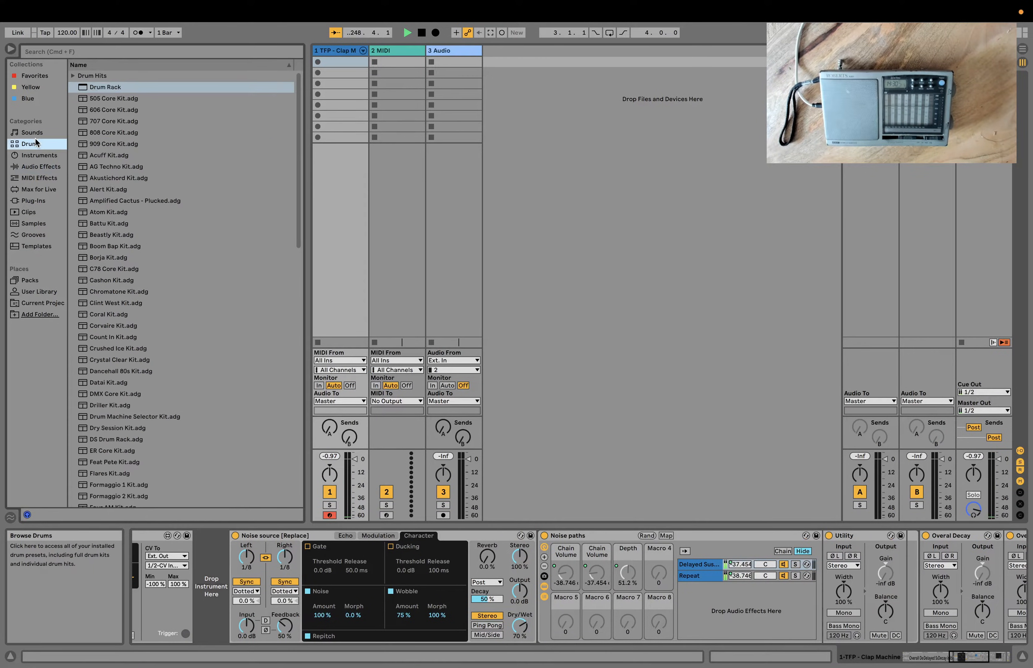
left_click(41, 167)
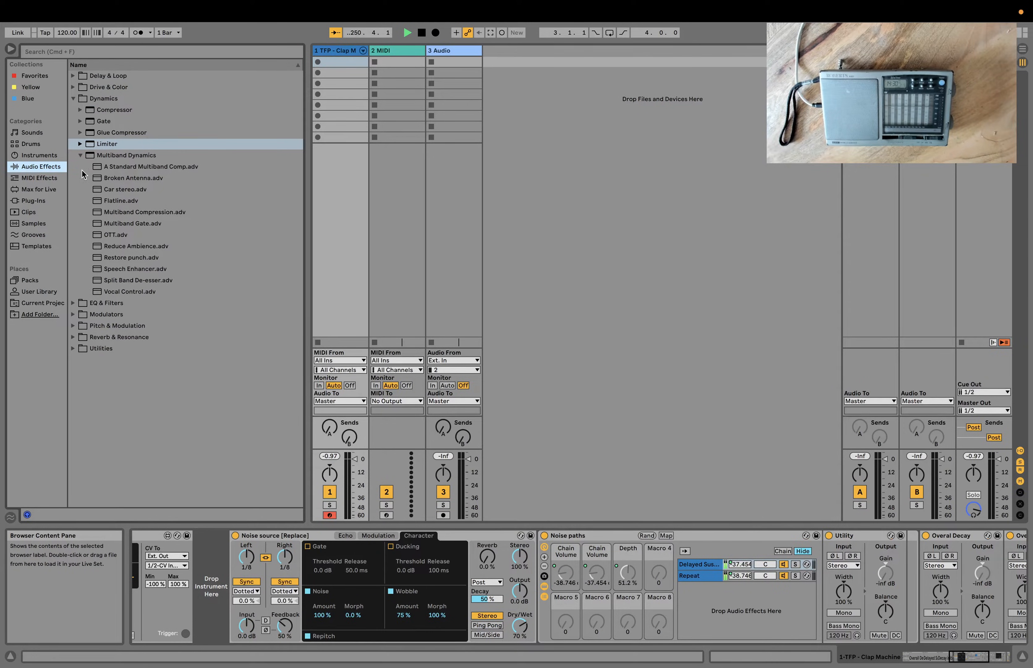
left_click(73, 76)
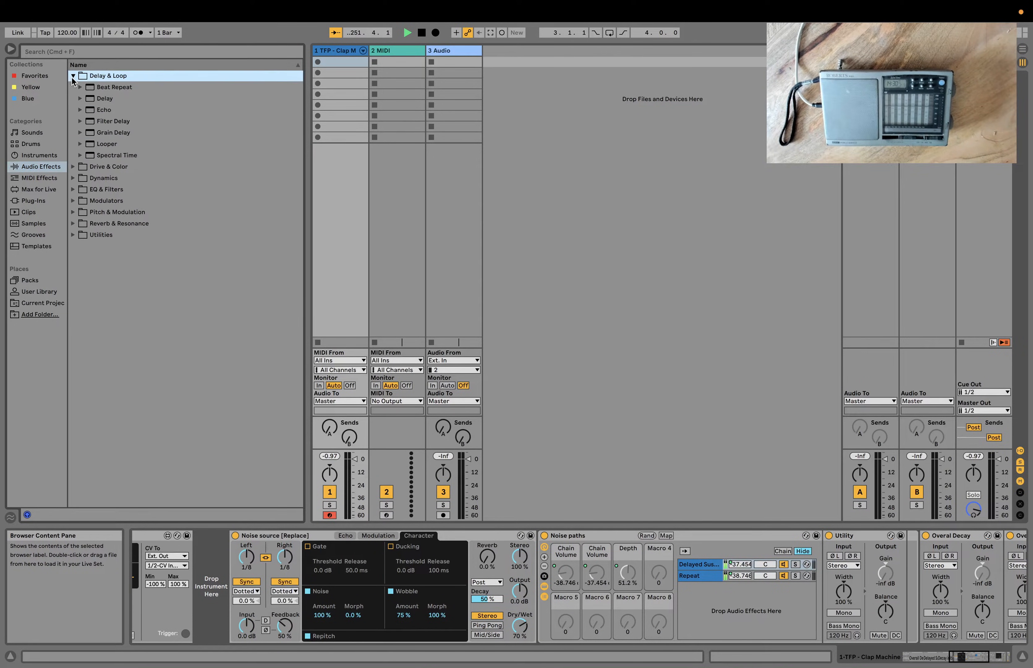
left_click_drag(97, 111, 537, 173)
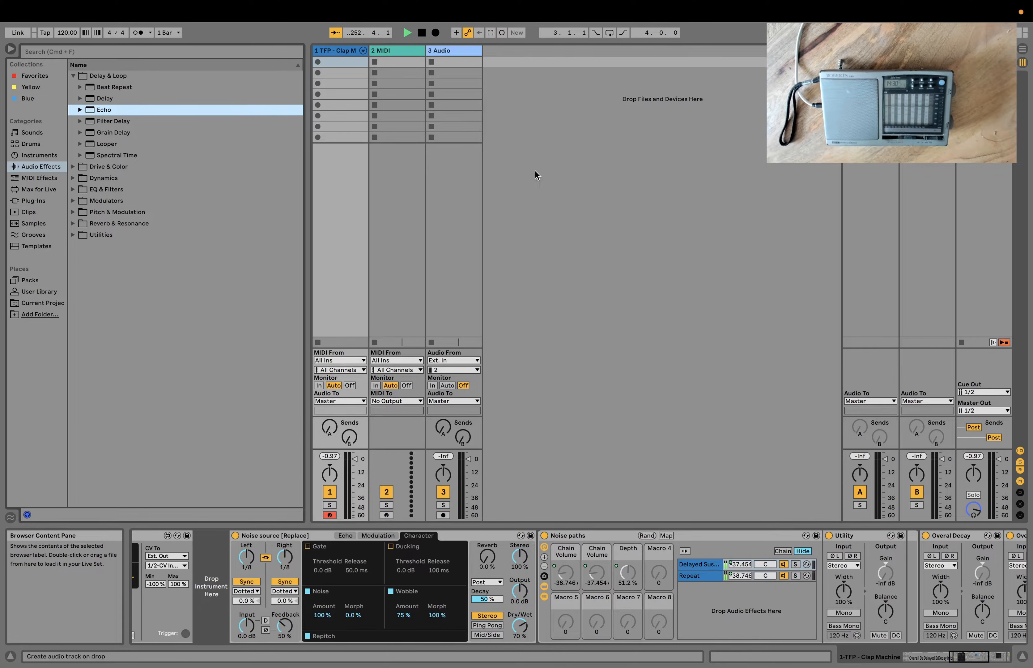
left_click(328, 536)
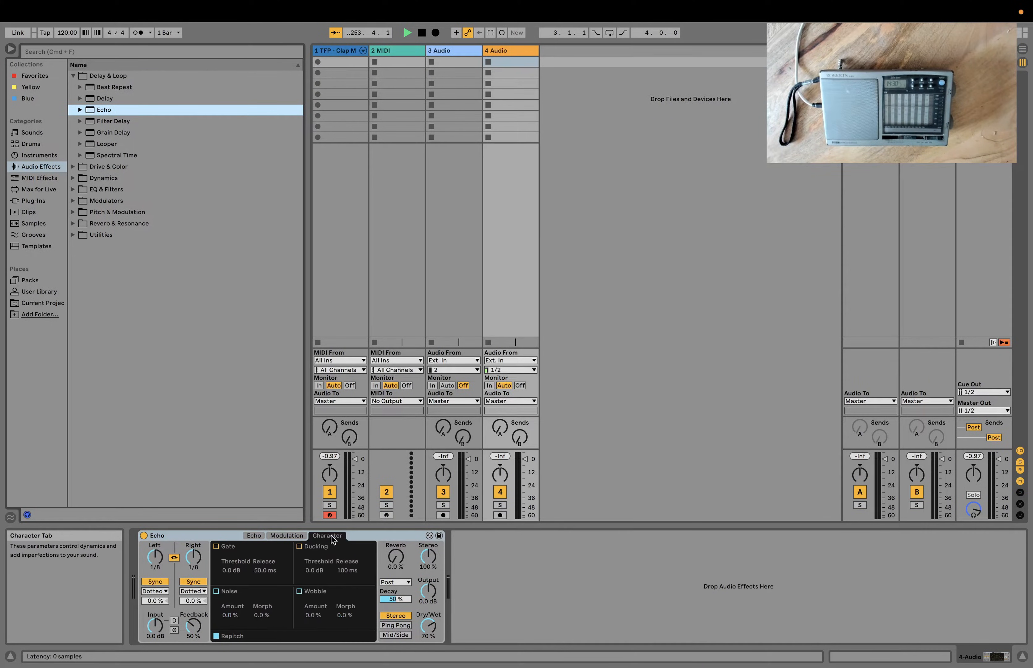
- Enable noise in the new Echo, with the amount at 48 % and the morph at about 3.1 %
left_click(215, 591)
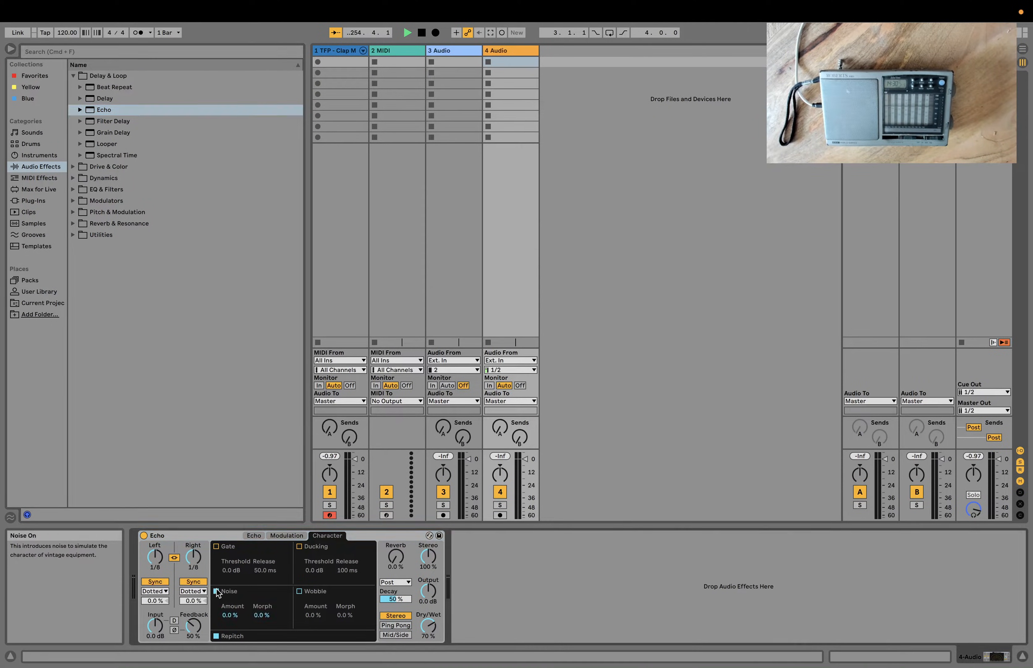
left_click_drag(228, 615, 229, 585)
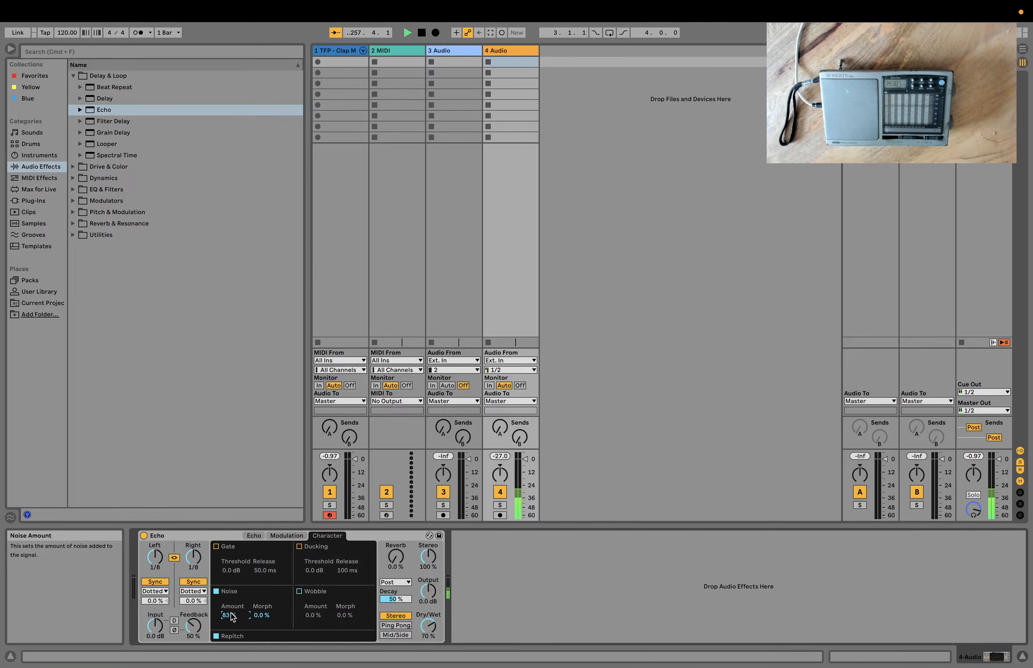
left_click_drag(229, 615, 257, 613)
key("Delete")
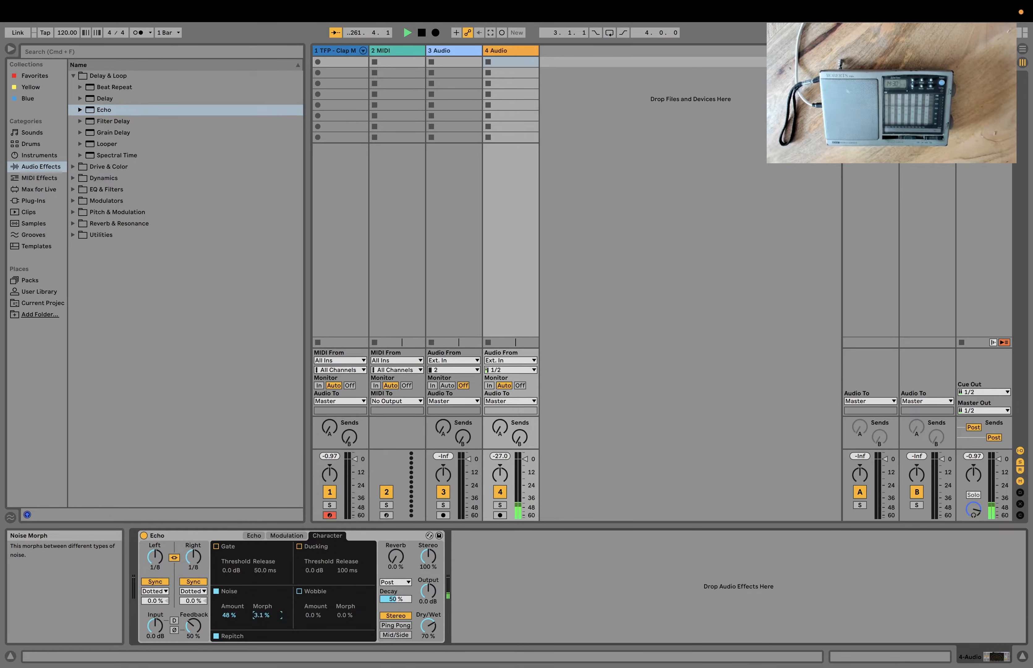
- Delete the Echo from the 4 Audio track and return to the Clap Machine track
left_click(191, 541)
key("Delete")
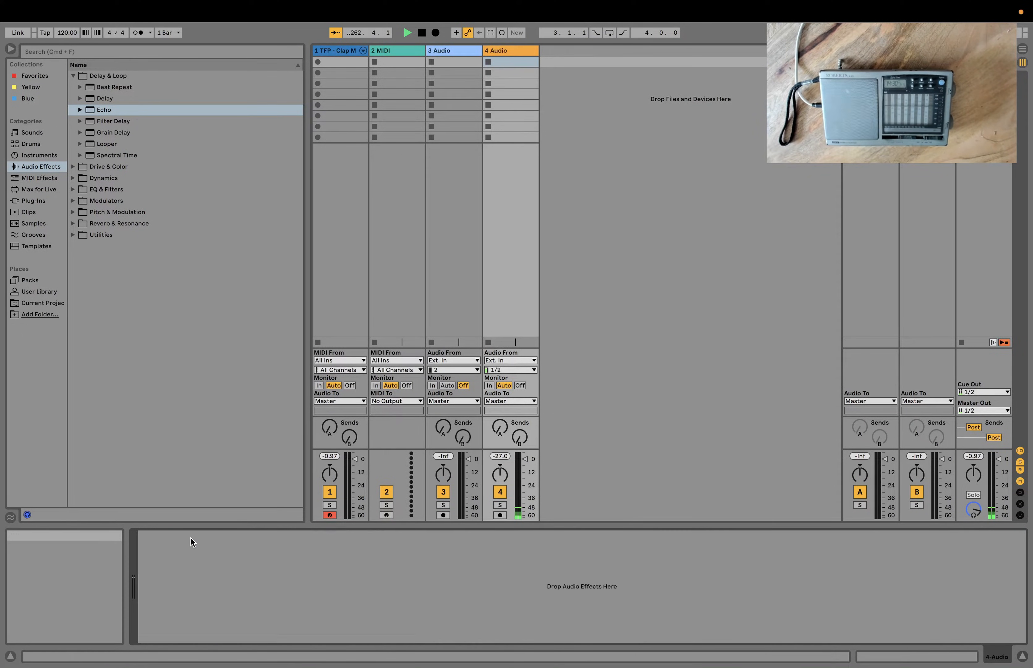
left_click(338, 51)
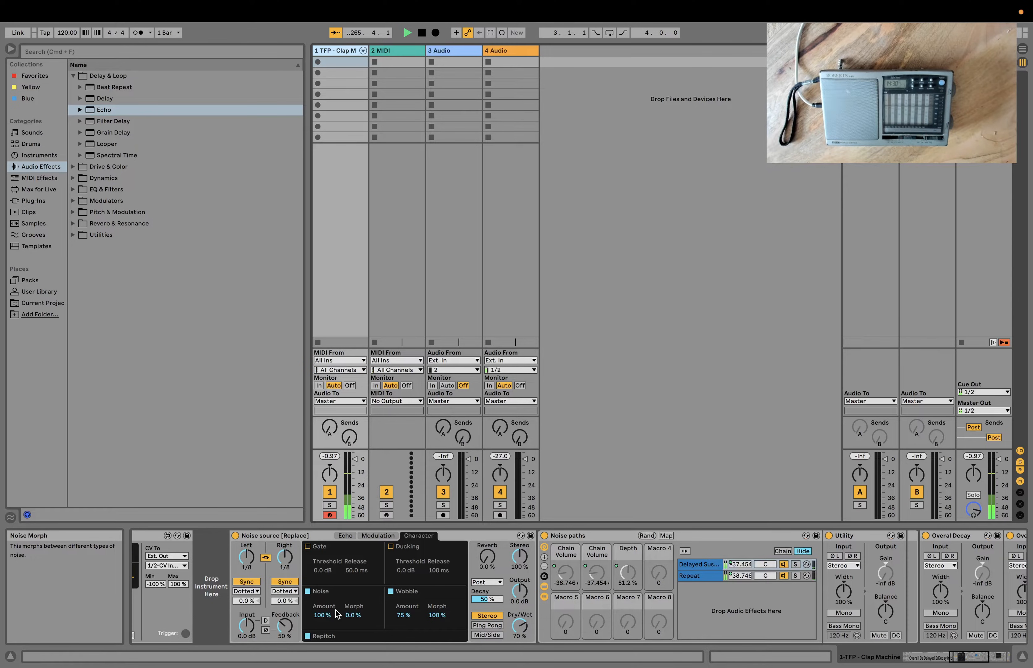
- Set the Clap Machine's Decay macro to about 1.14 Hz and the Noise source's noise morph to 39 %
scroll(343, 612, "left", 10)
left_click_drag(158, 576, 158, 588)
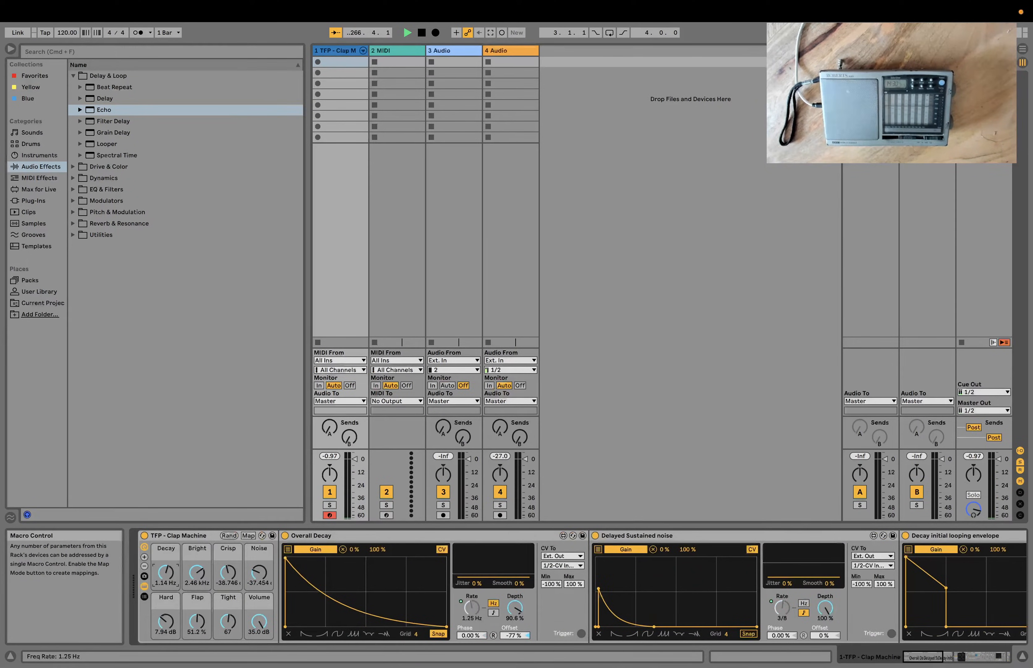
scroll(389, 597, "right", 10)
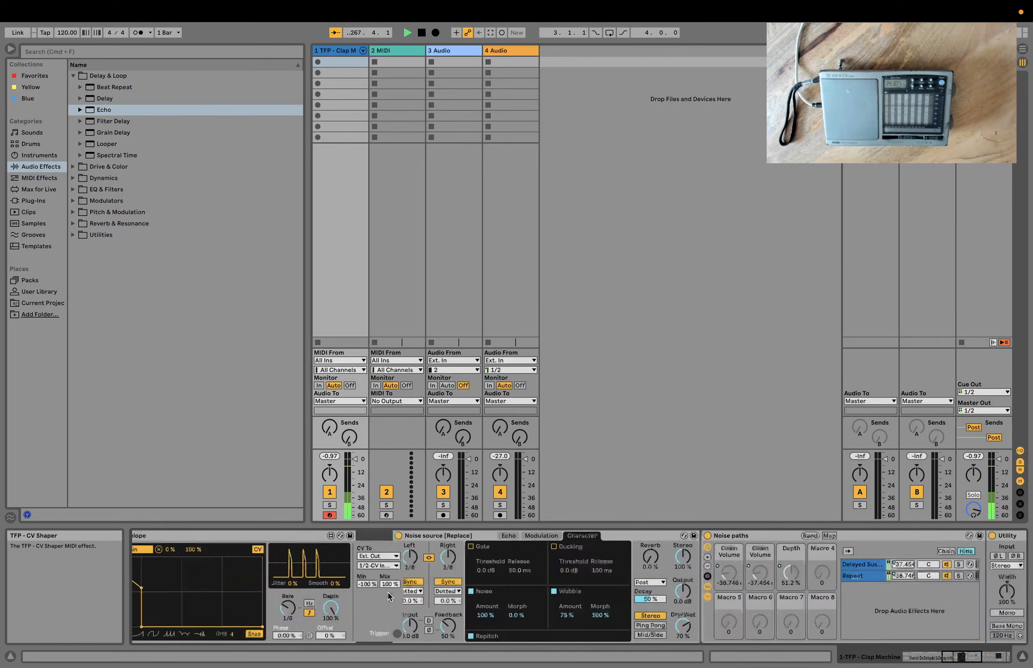
scroll(389, 597, "left", 6)
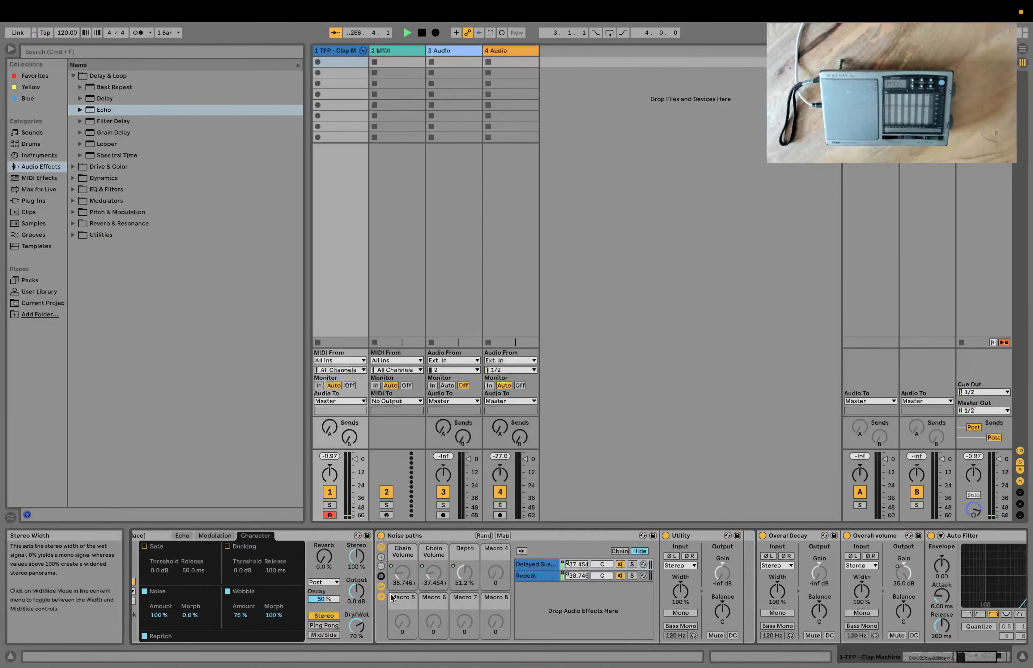
scroll(392, 597, "left", 1)
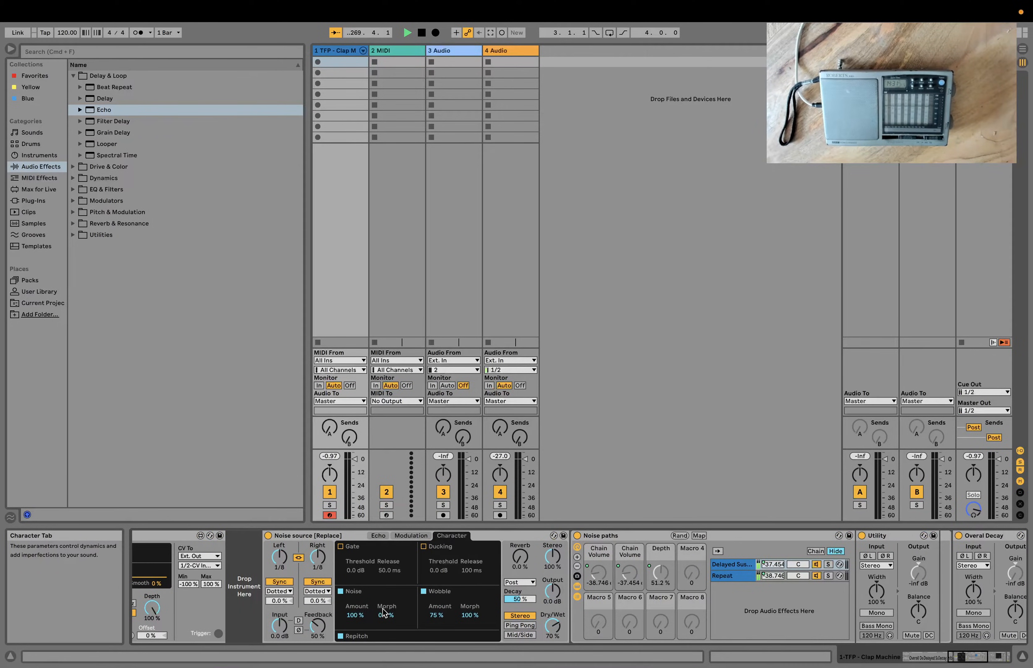
left_click_drag(383, 612, 384, 582)
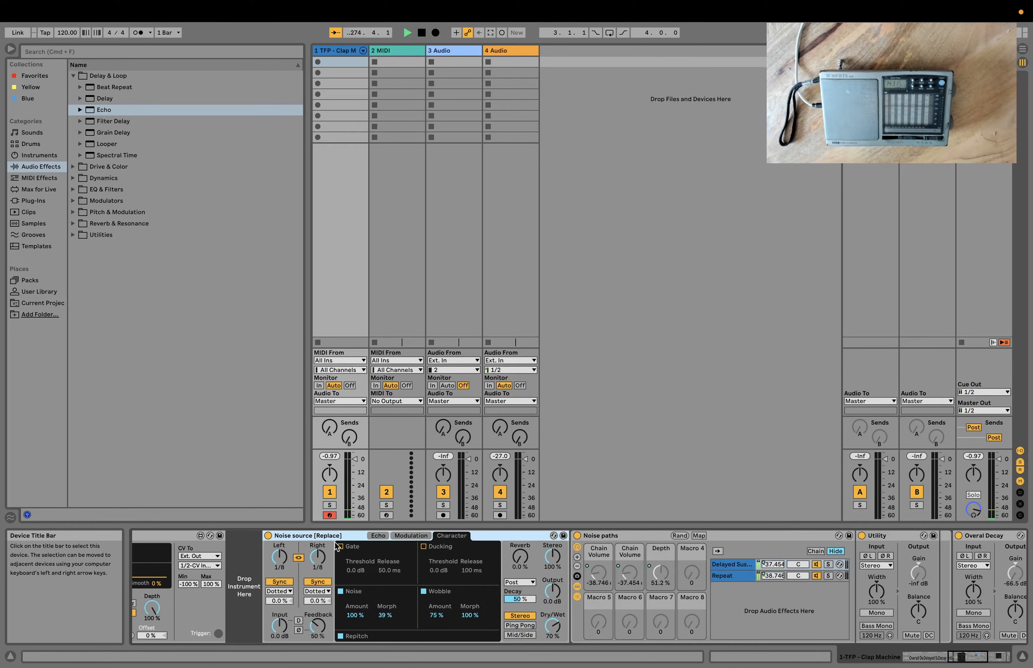
- Delete the Noise source device from the Clap Machine and insert an Analog instrument in its place
key("Delete")
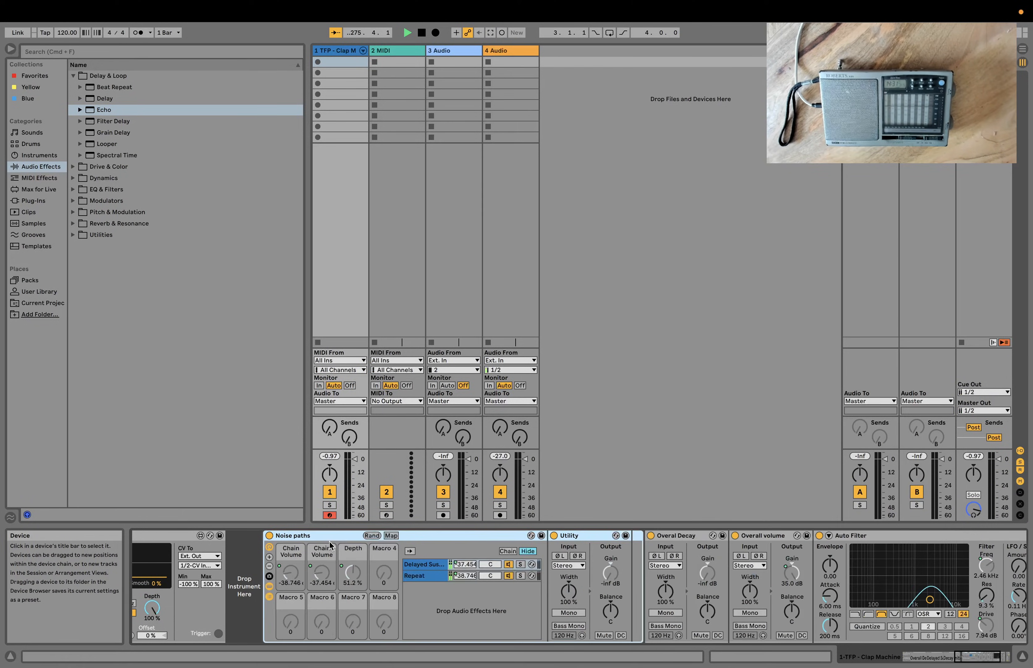
left_click(43, 157)
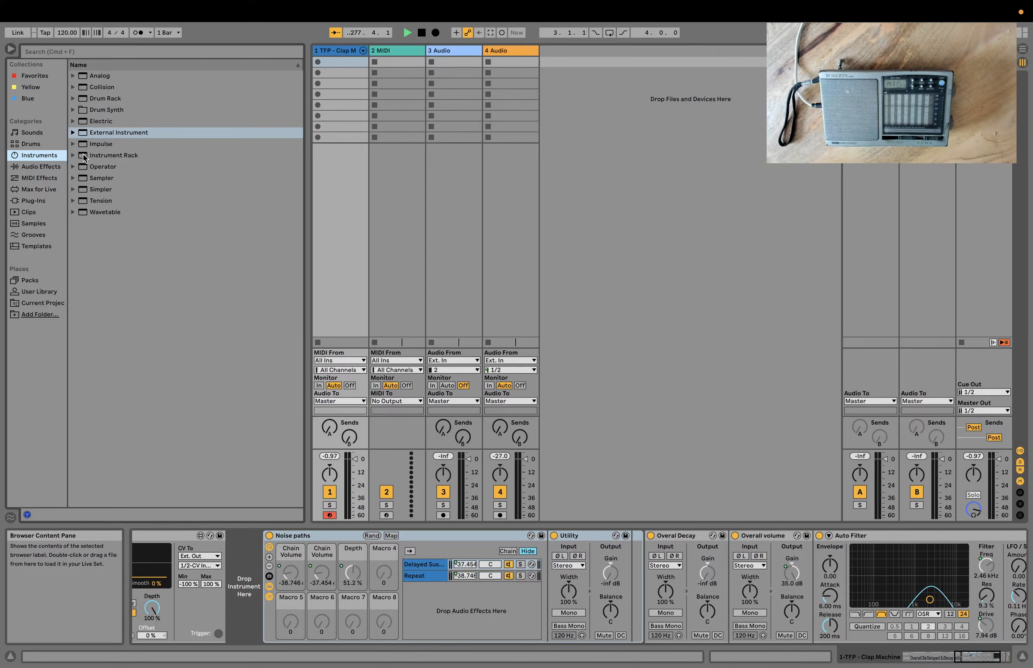
left_click_drag(83, 79, 239, 561)
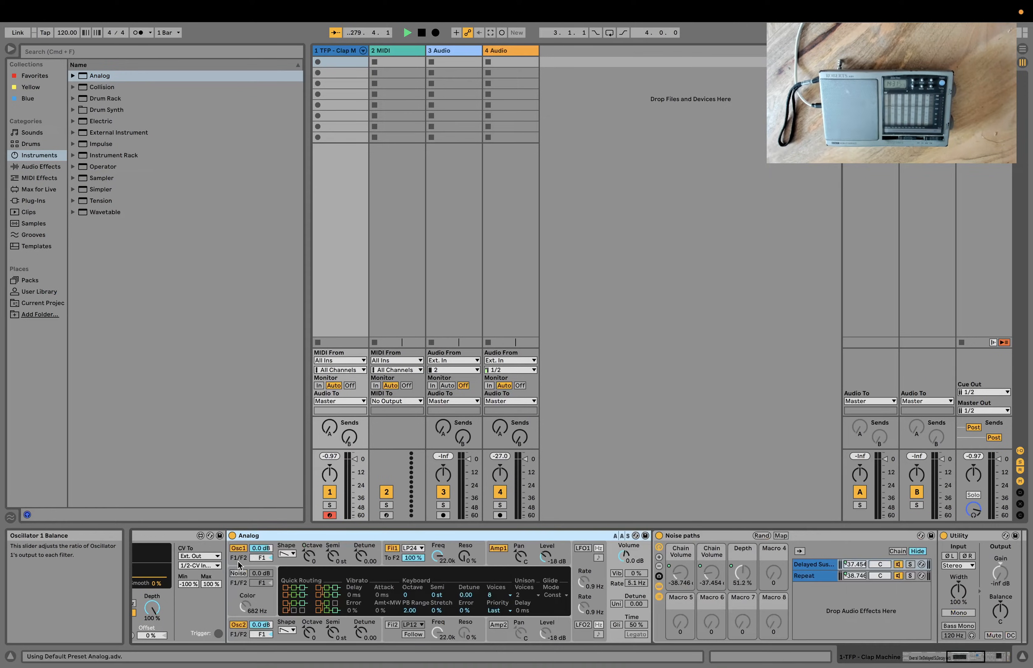
- Turn off both Analog oscillators and enable its noise generator at 0.7 dB with the color at about 412 Hz
left_click(240, 548)
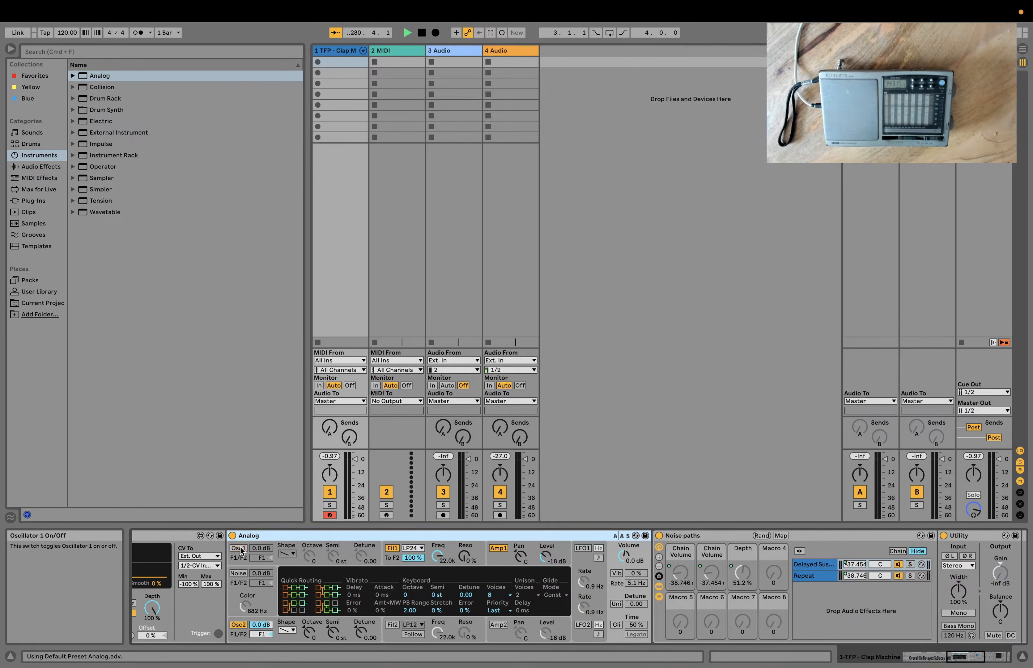
left_click(237, 625)
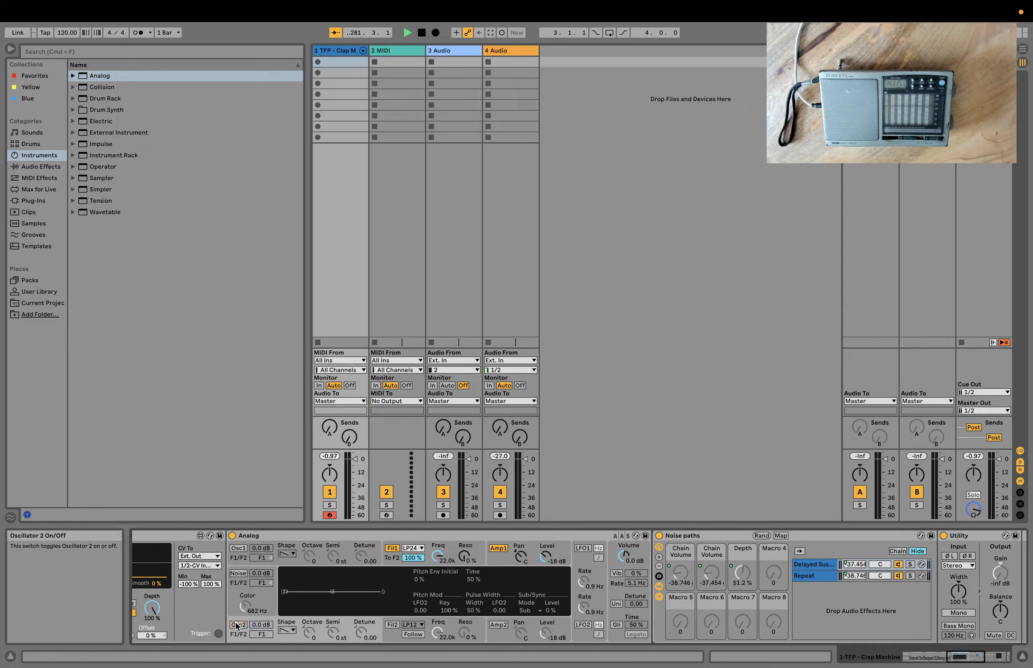
left_click(238, 572)
left_click_drag(263, 574, 246, 608)
left_click(246, 606)
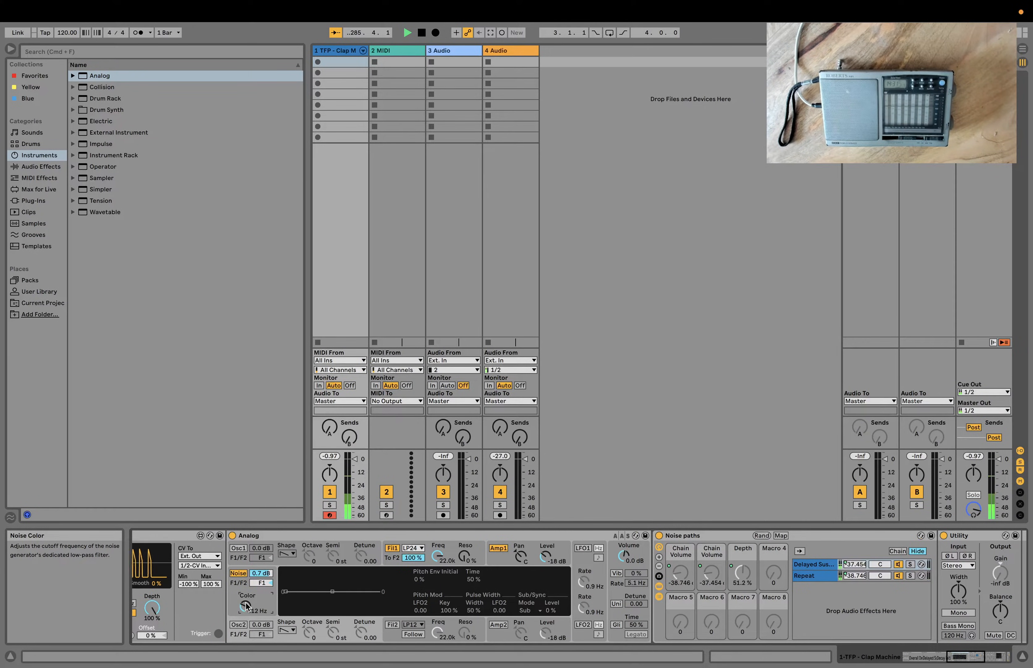
scroll(238, 600, "left", 5)
scroll(239, 600, "right", 1)
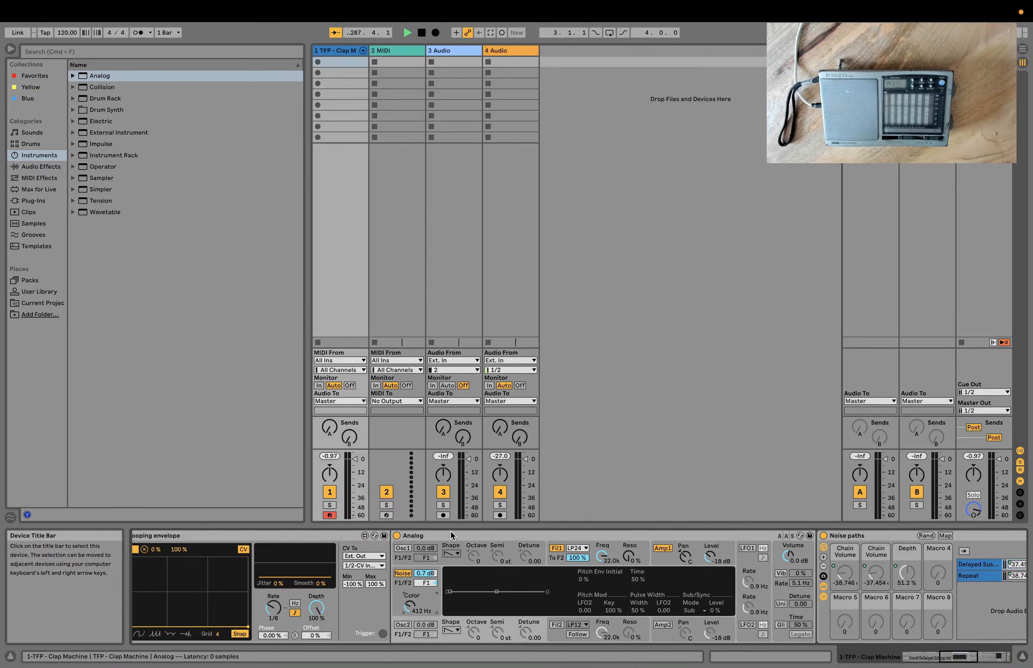
- Delete the Analog instrument from the Clap Machine and insert an External Instrument in its place
left_click(451, 531)
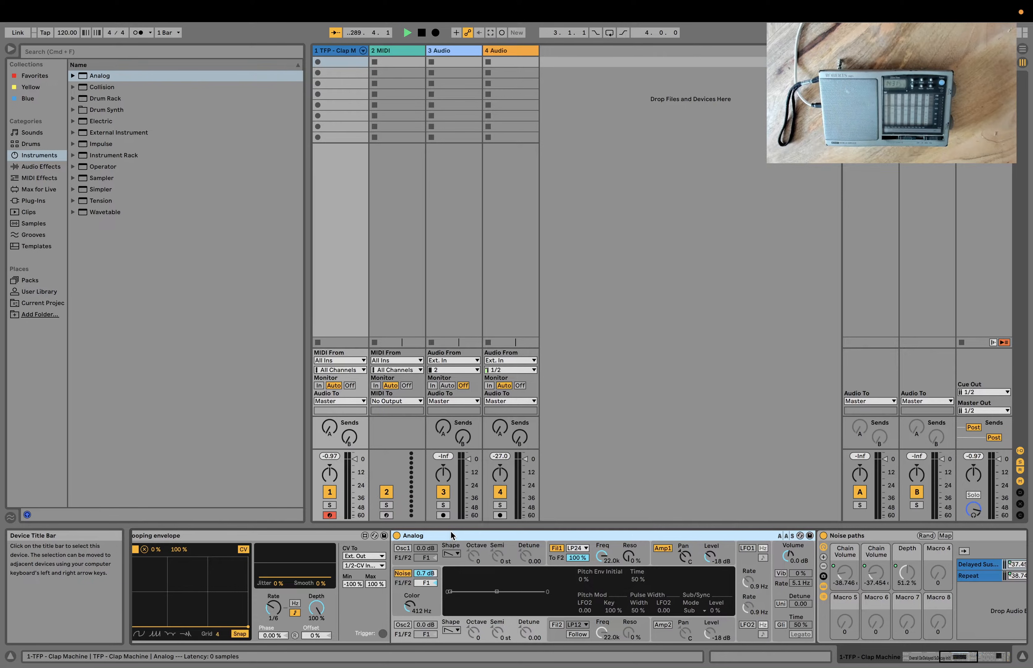
key("Delete")
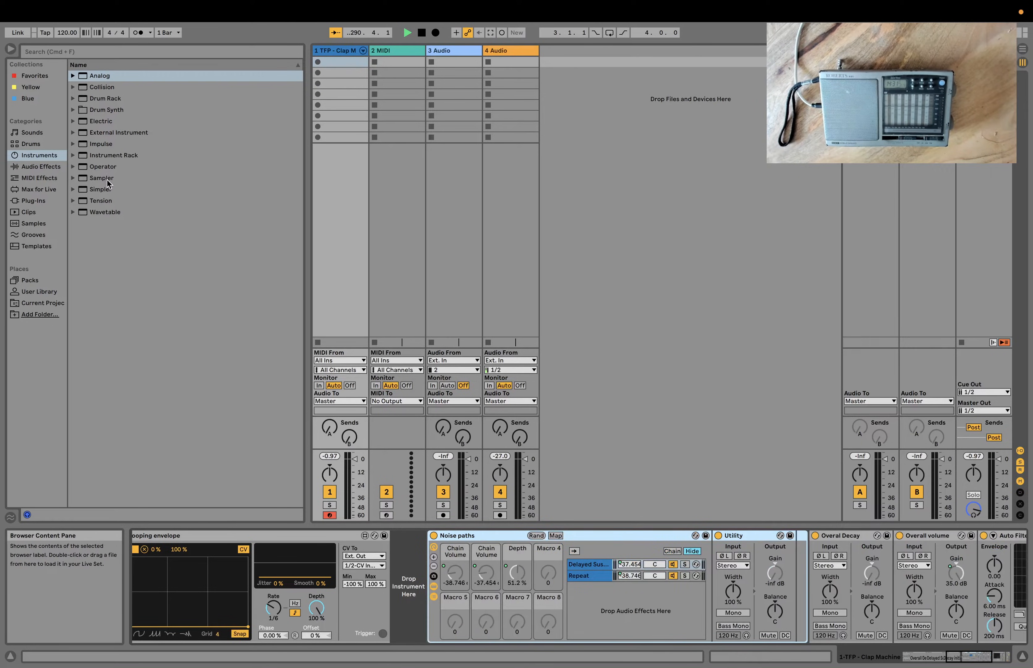
left_click(105, 134)
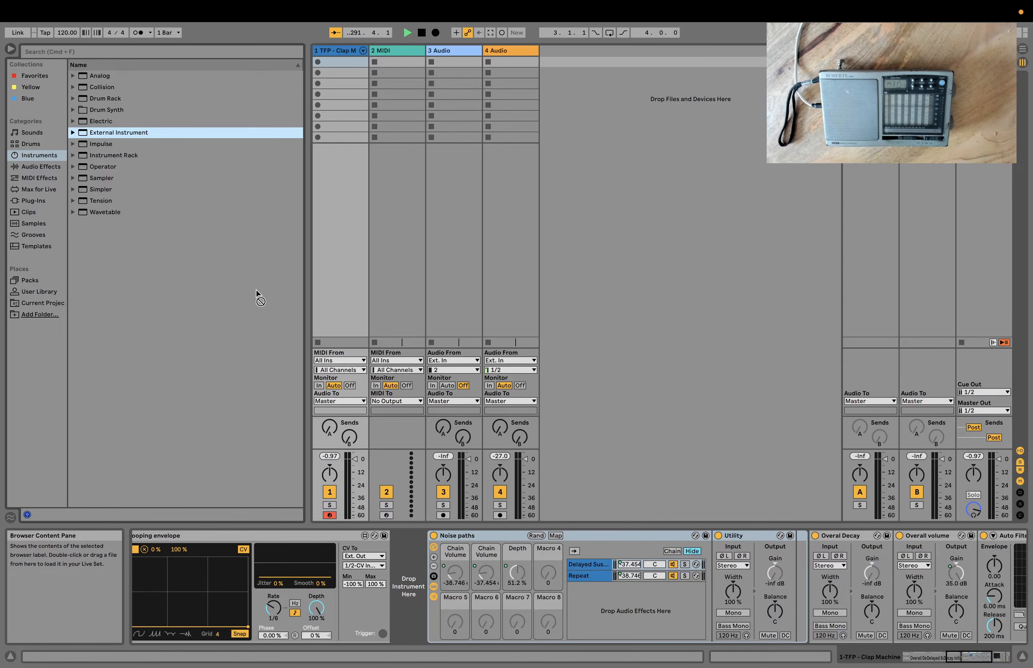
left_click_drag(257, 290, 395, 539)
- Route the External Instrument's MIDI to Scarlett 18i20 USB on Ch. 1, take audio from input 3, and set its gain to 23 dB
left_click(416, 554)
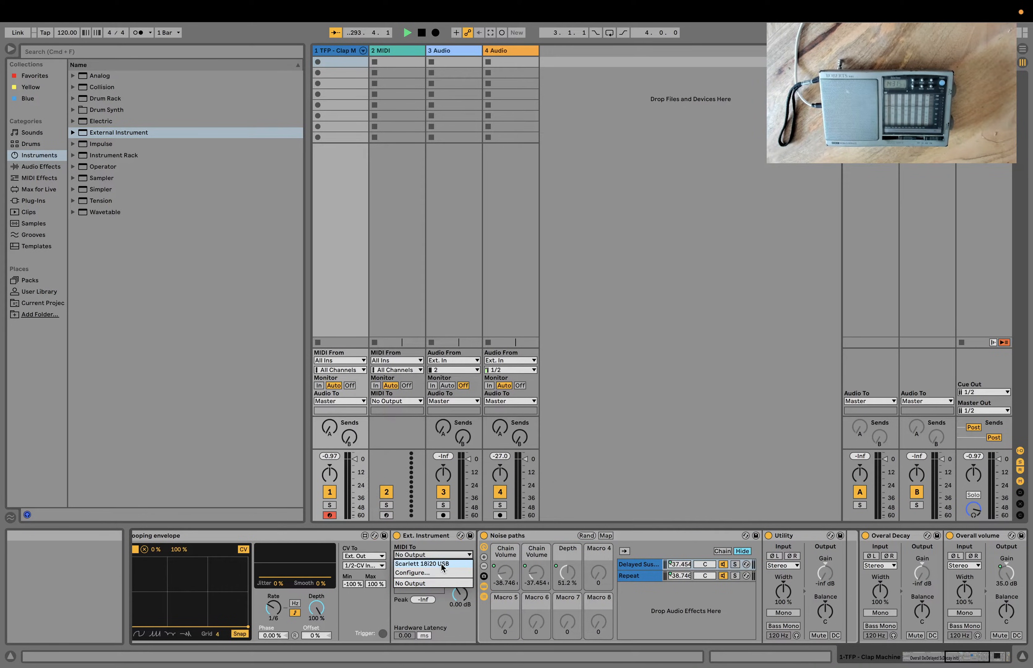
left_click(442, 563)
left_click(415, 564)
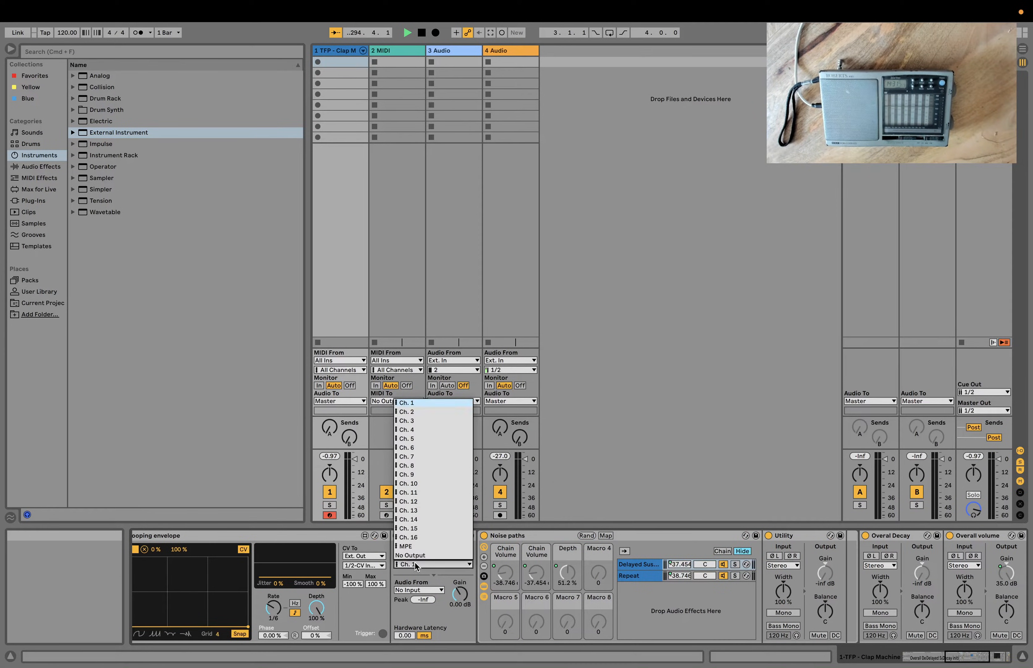
left_click(414, 563)
left_click(414, 589)
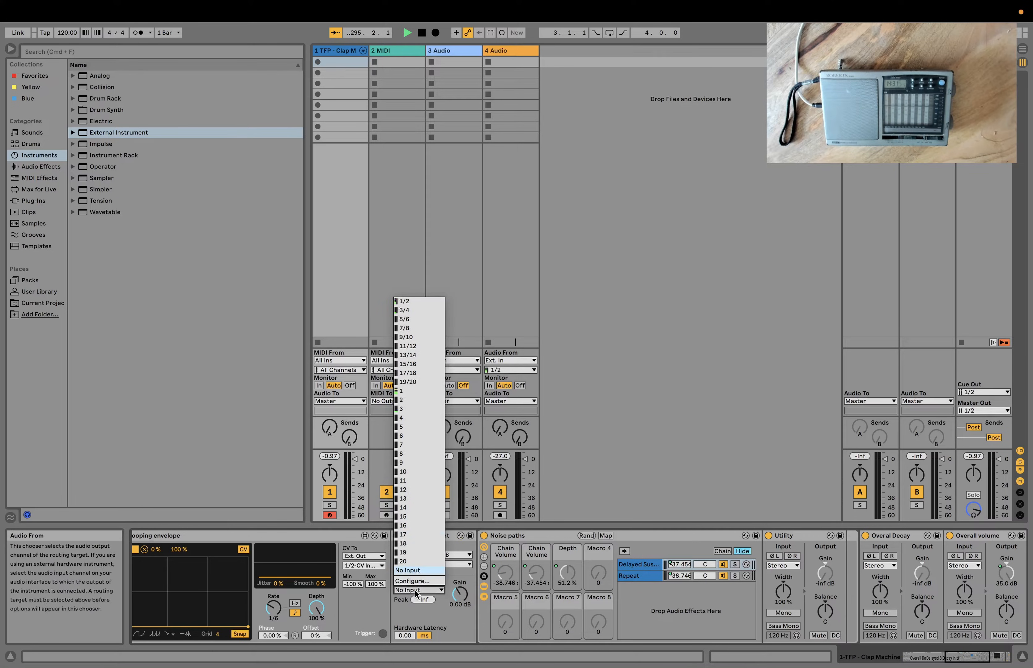
left_click(409, 408)
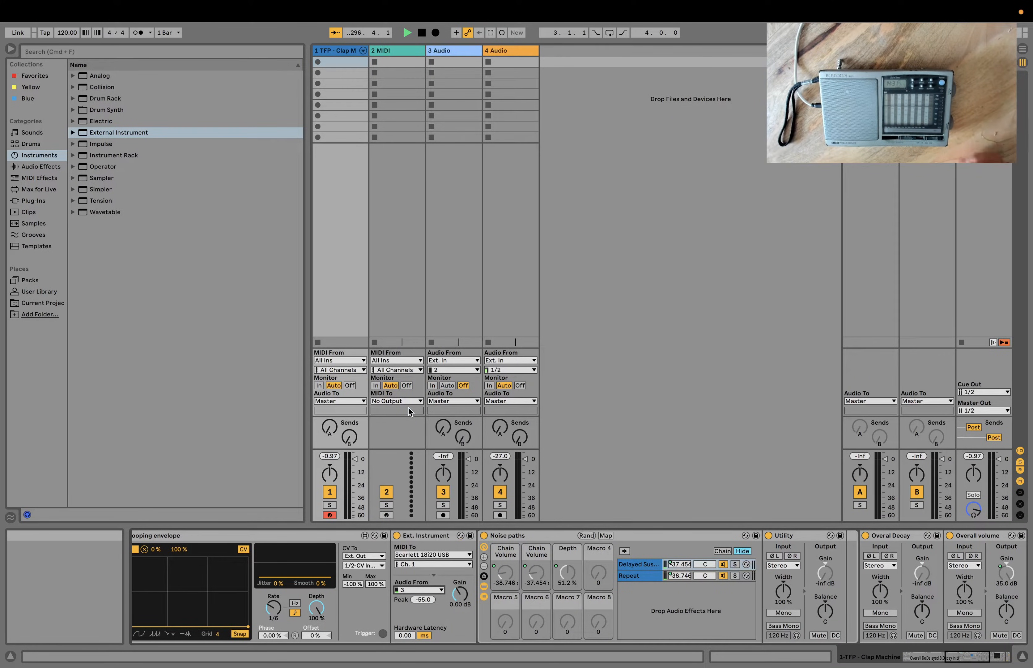
left_click_drag(460, 593, 459, 551)
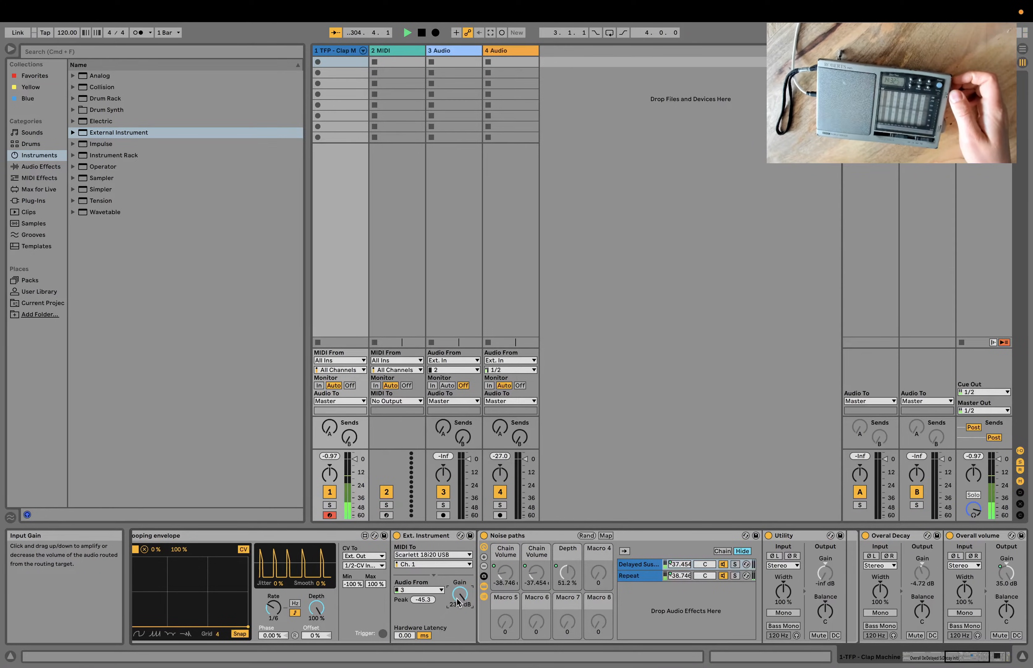
- Set the Clap Machine's Tight macro to 77, Crisp to about -33.2 and Bright to 863 Hz
scroll(458, 602, "left", 15)
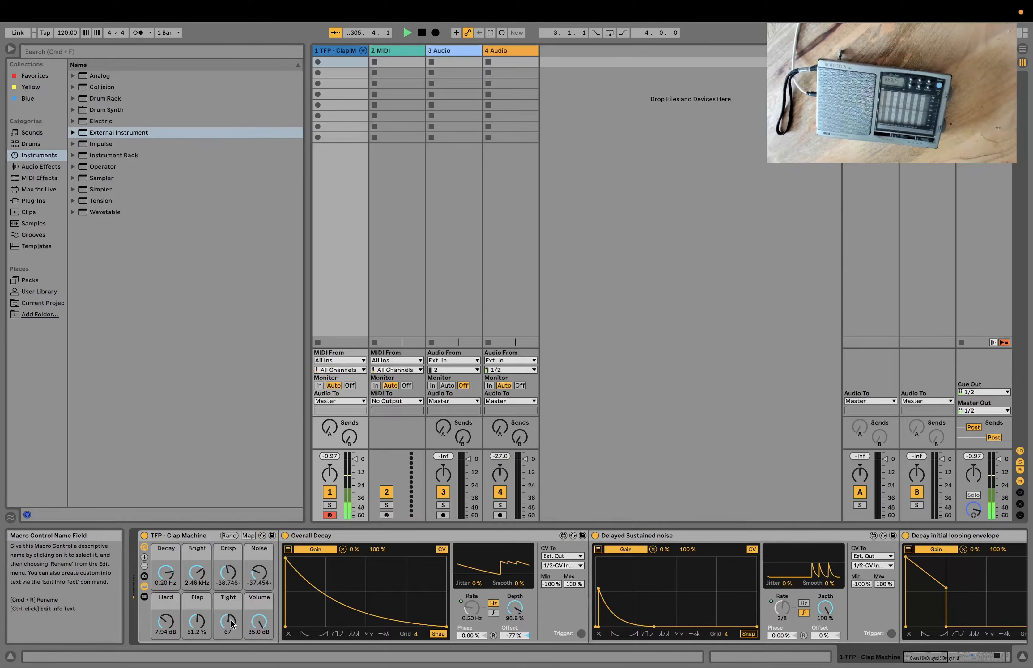
left_click_drag(232, 624, 232, 612)
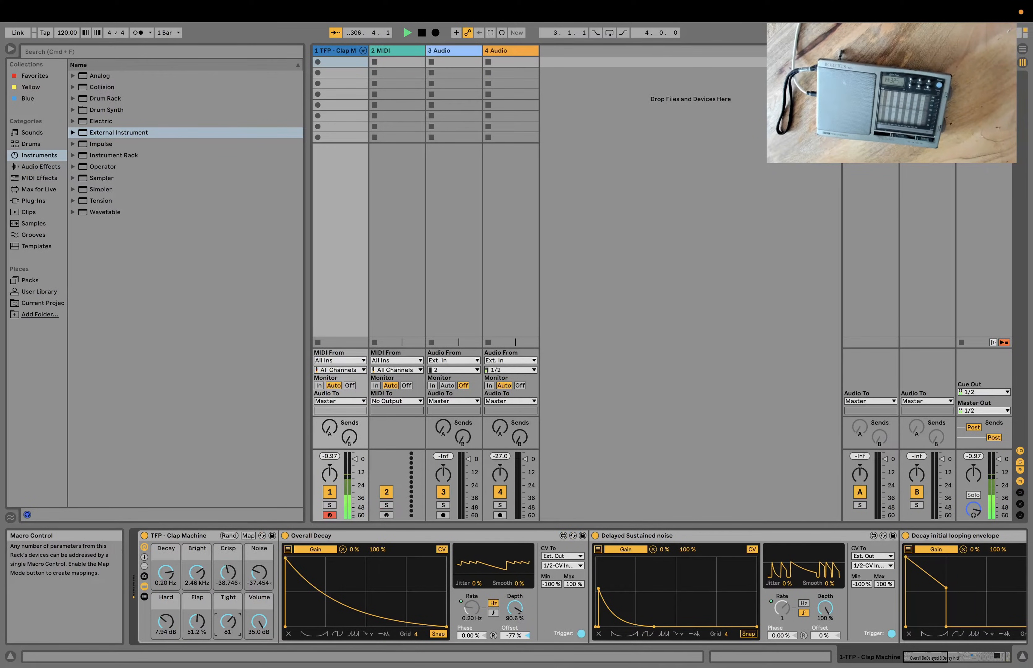
scroll(231, 621, "right", 15)
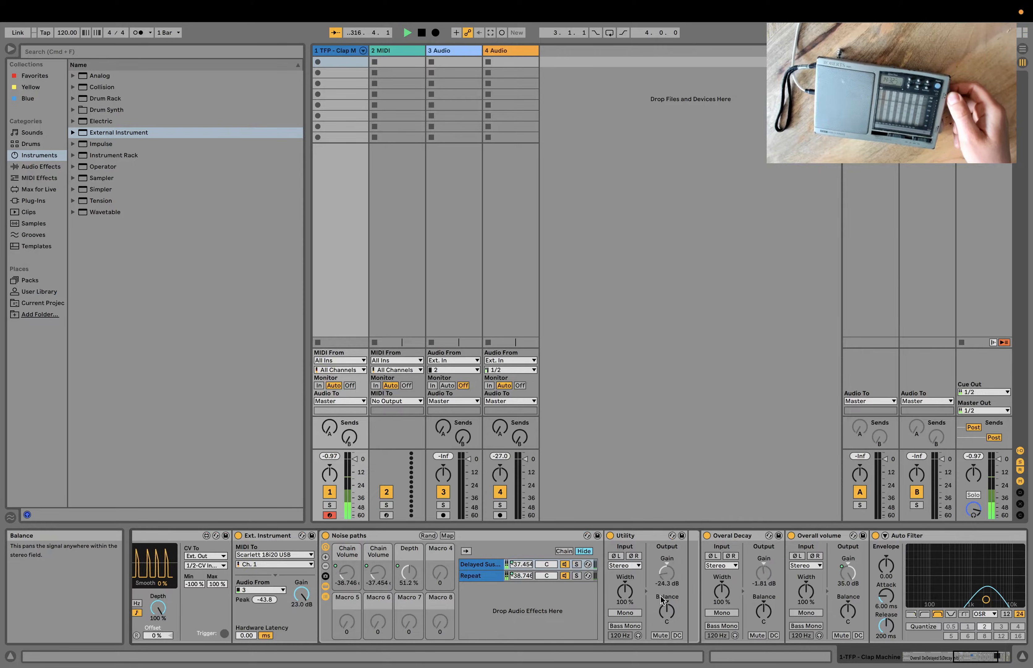
scroll(661, 600, "left", 15)
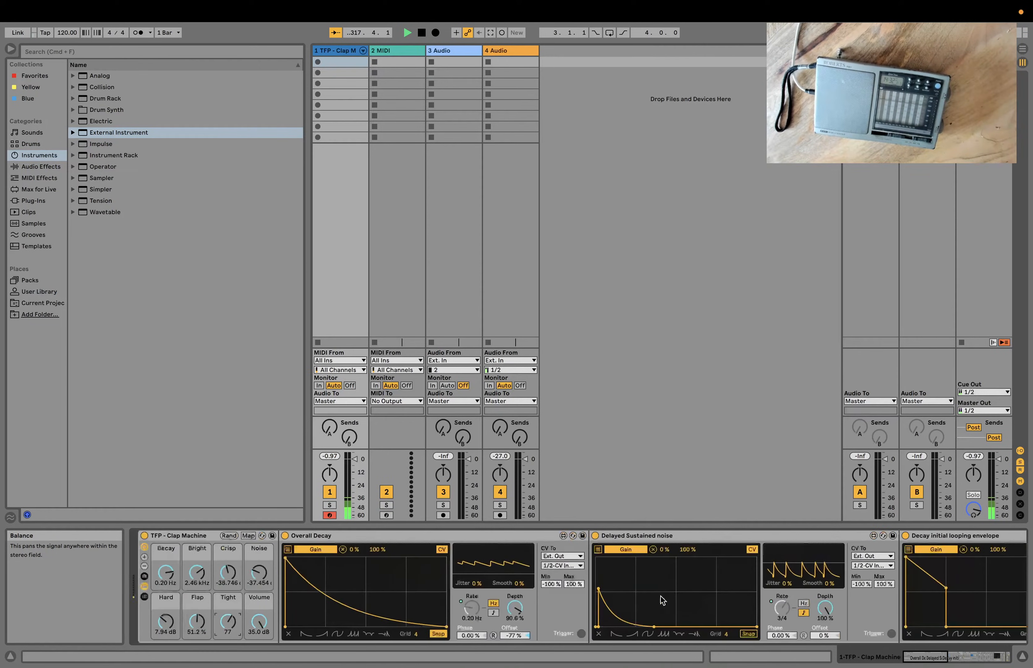
left_click_drag(227, 572, 197, 597)
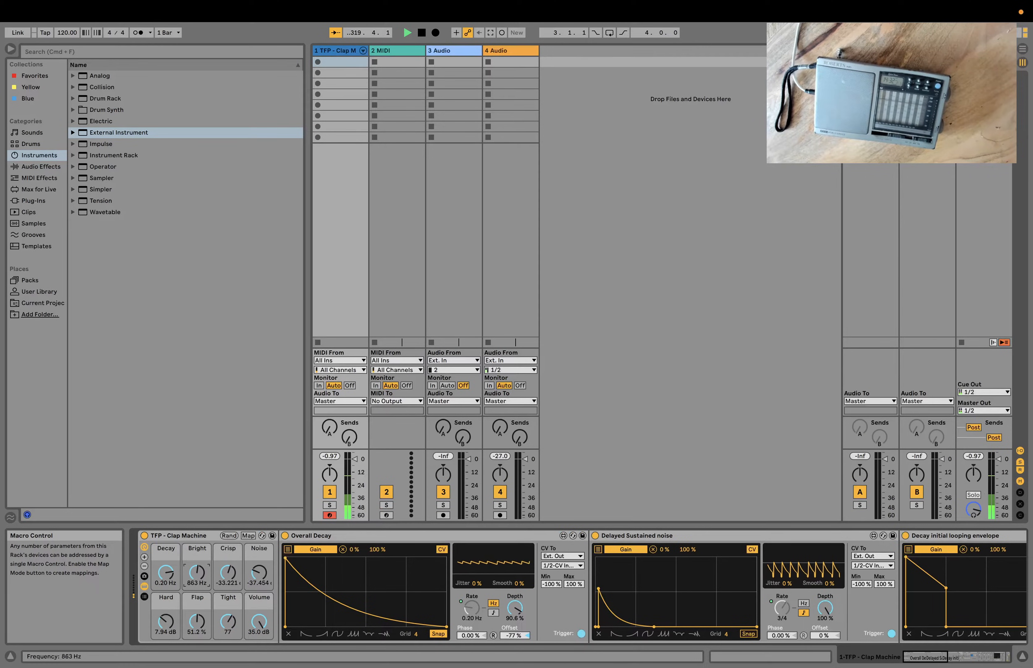
- Delete the whole TFP - Clap Machine rack from the first track, keeping the Limiter
scroll(793, 531, "right", 15)
scroll(792, 531, "right", 10)
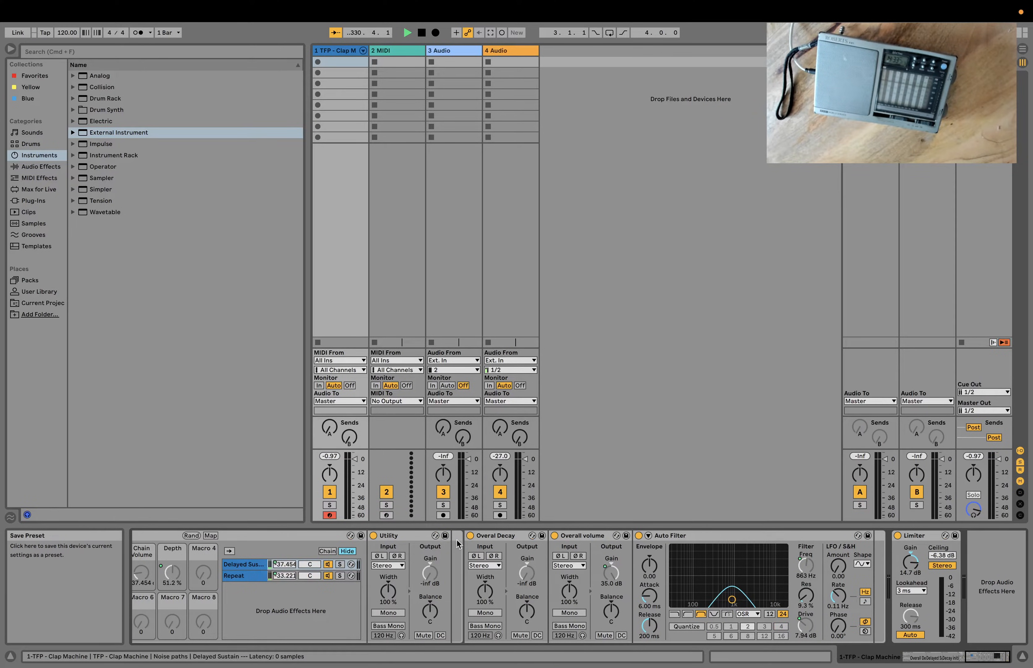
scroll(419, 558, "left", 15)
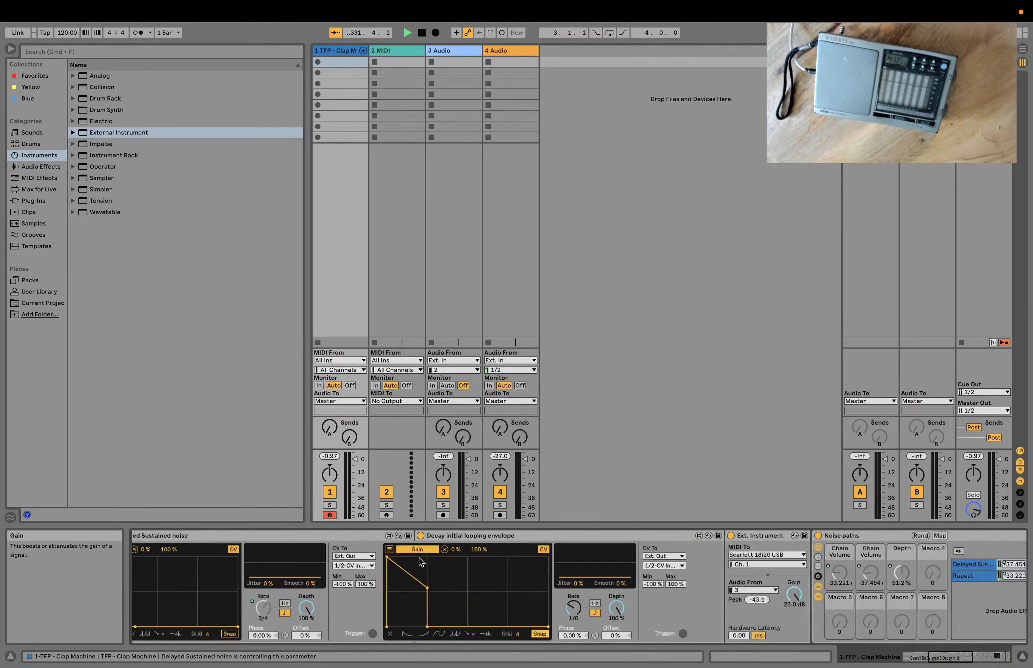
left_click(187, 535)
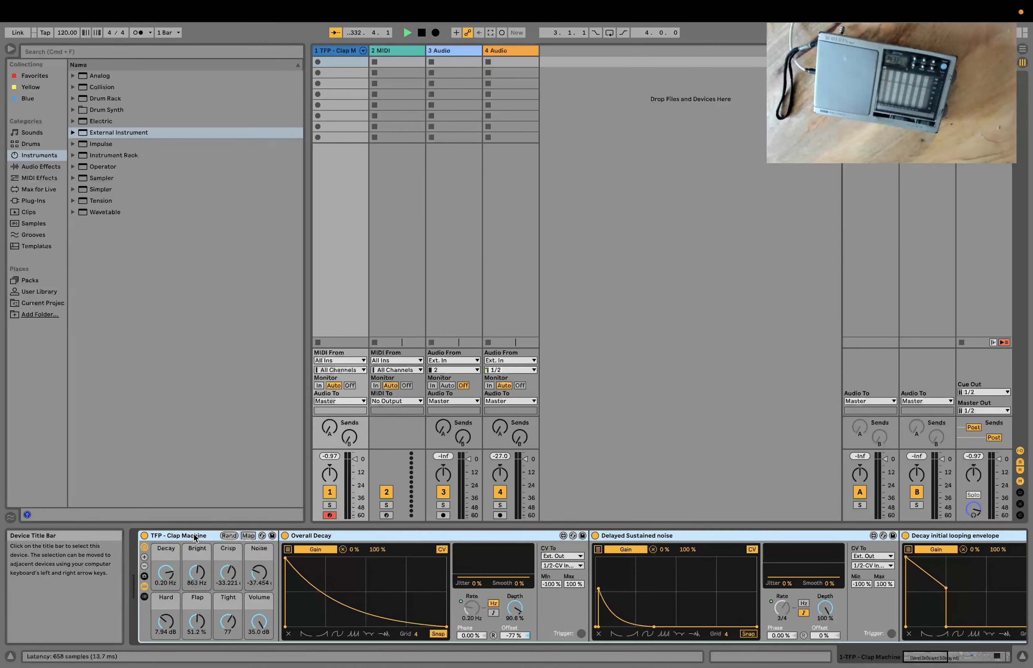
key("Delete")
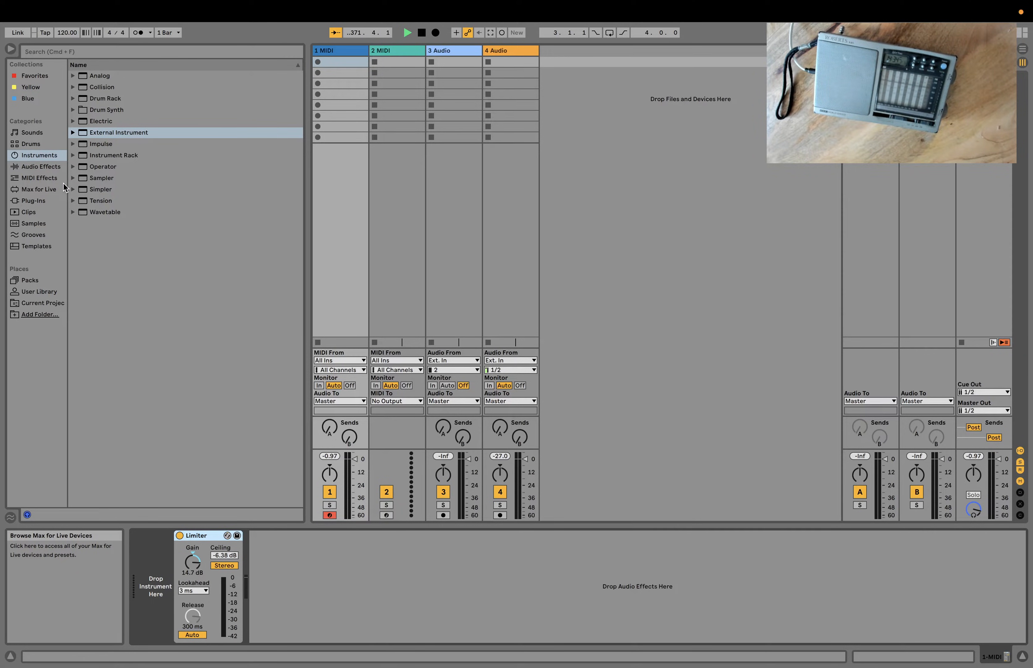
- Insert an Echo before the Limiter and enable its noise with the amount at 0.0 %
left_click(57, 171)
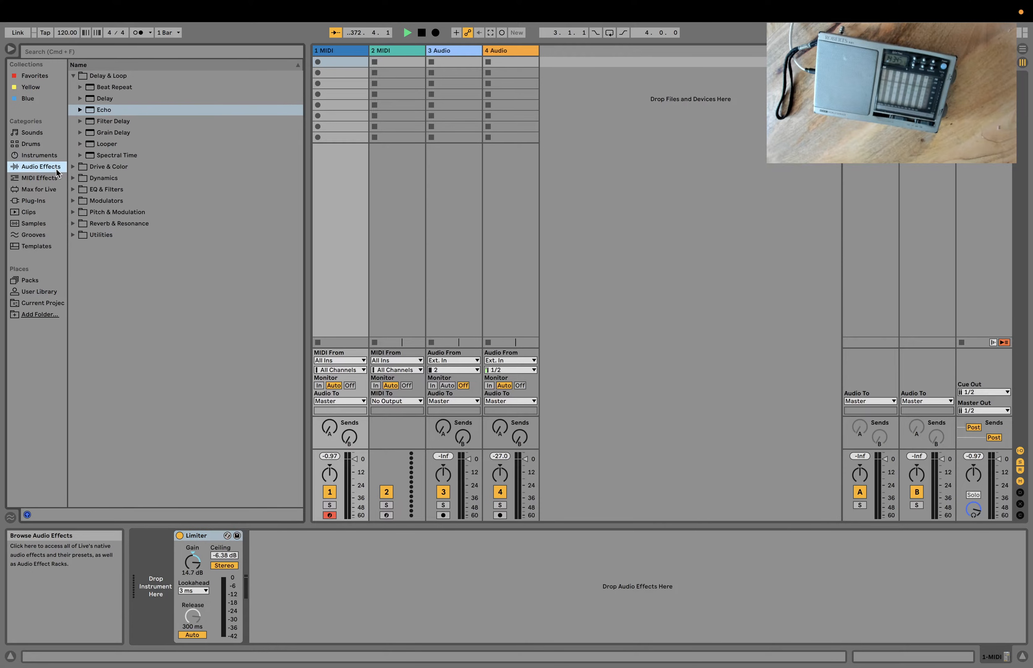
left_click_drag(91, 115, 174, 573)
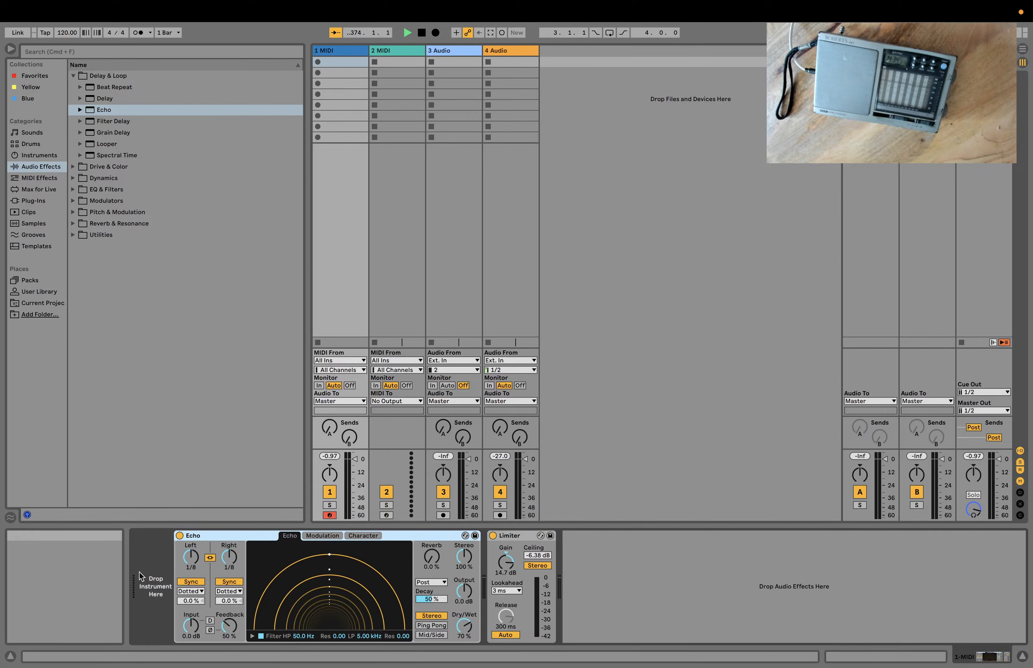
left_click(363, 536)
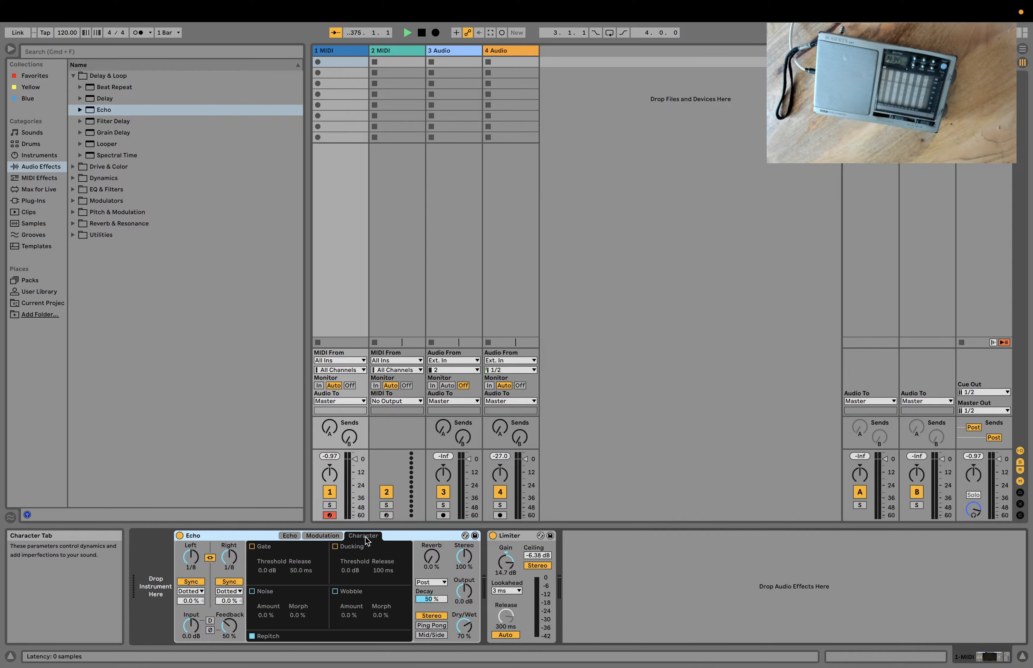
left_click(252, 591)
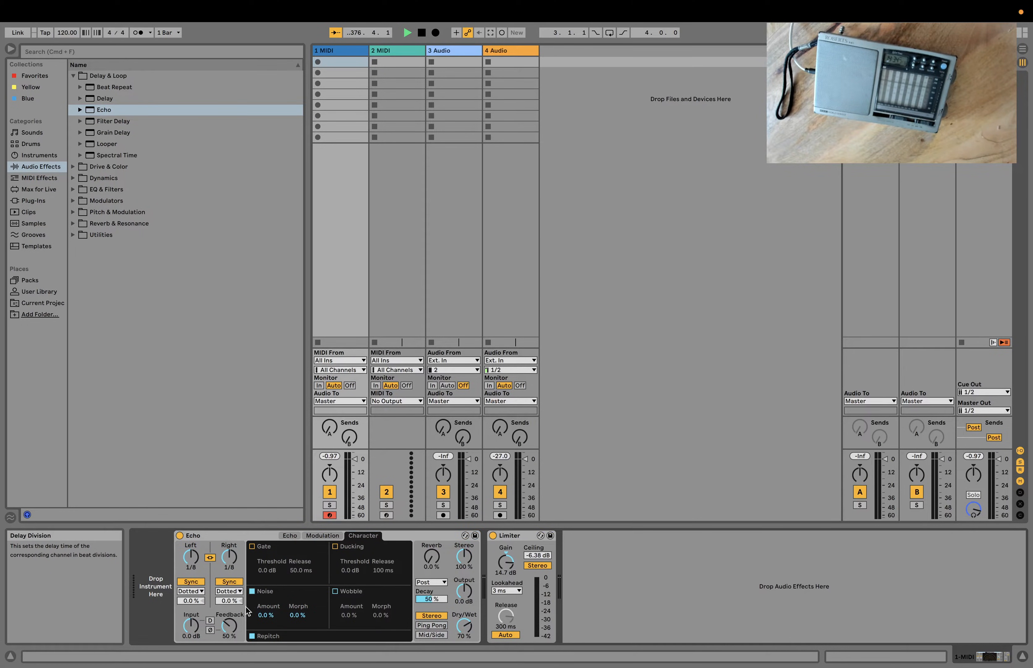
left_click(269, 615)
mouse_move(267, 615)
left_mouse_down()
mouse_move(267, 604)
mouse_move(267, 625)
left_mouse_up()
left_click(267, 615)
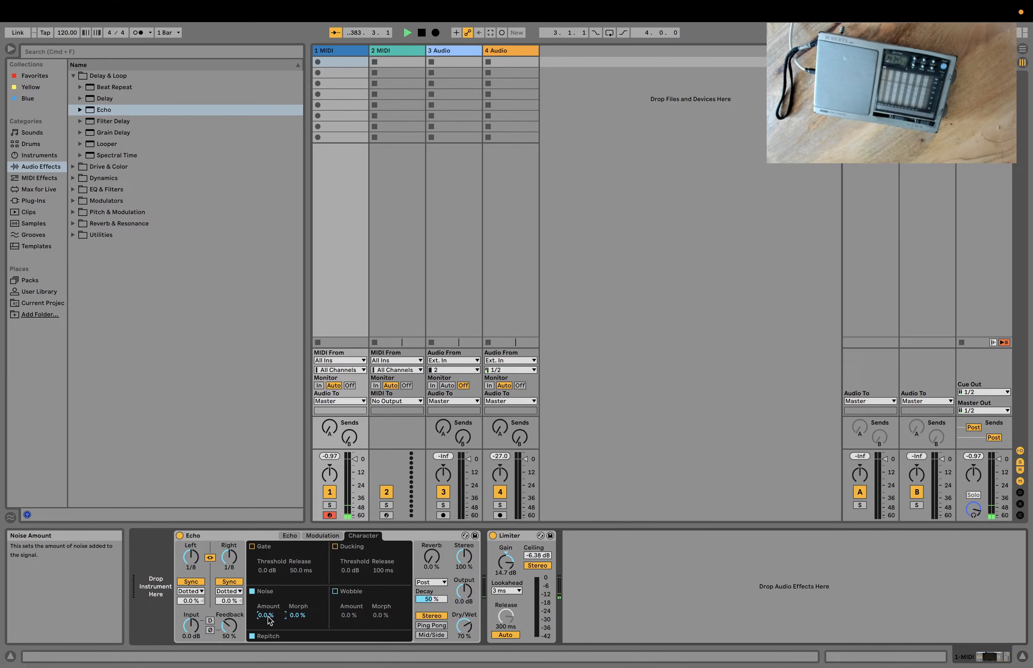
left_click(241, 535)
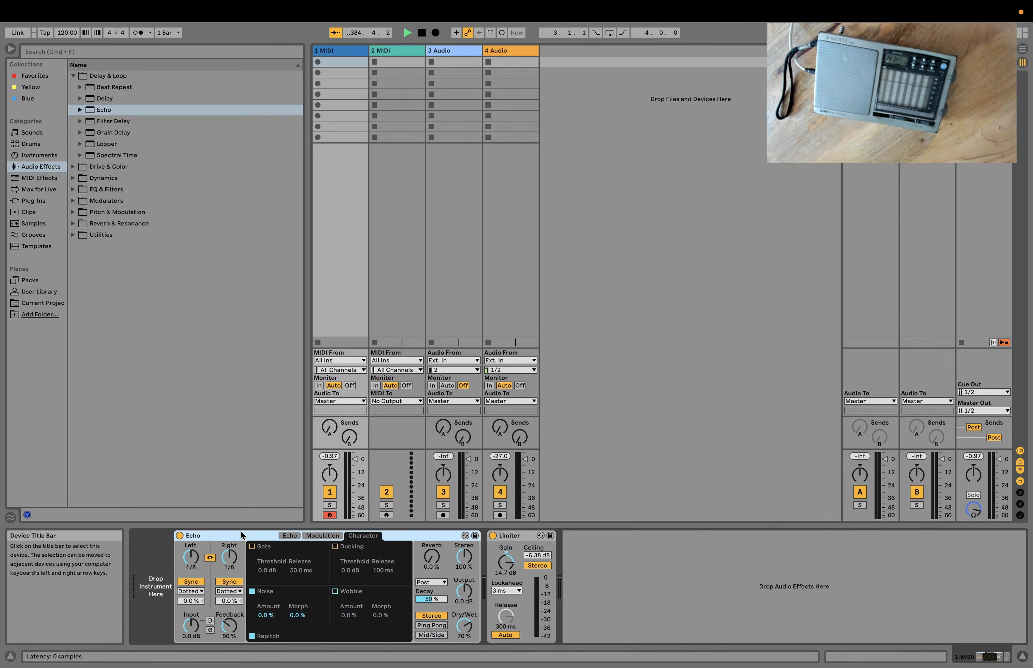
key("super+g")
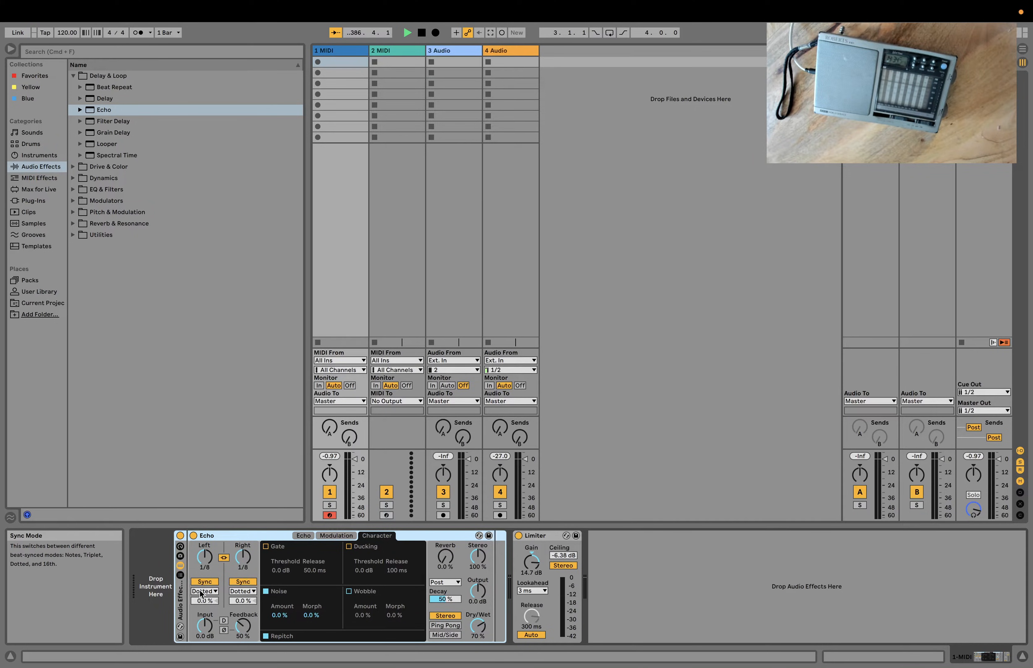
key("super+shift+g")
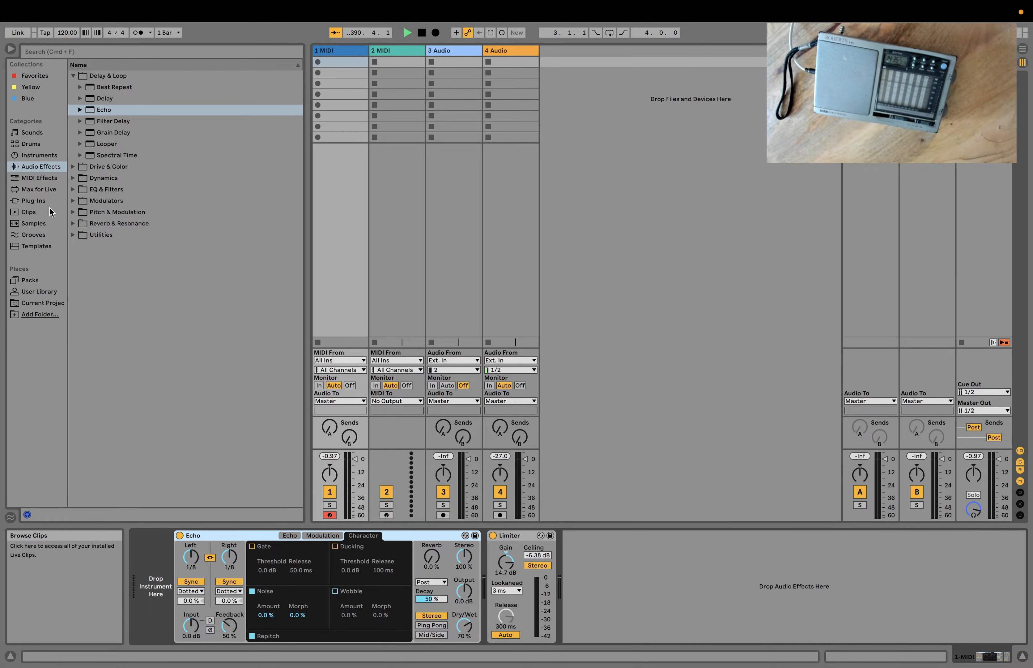
- Insert a Utility between the Echo and the Limiter
left_click(71, 235)
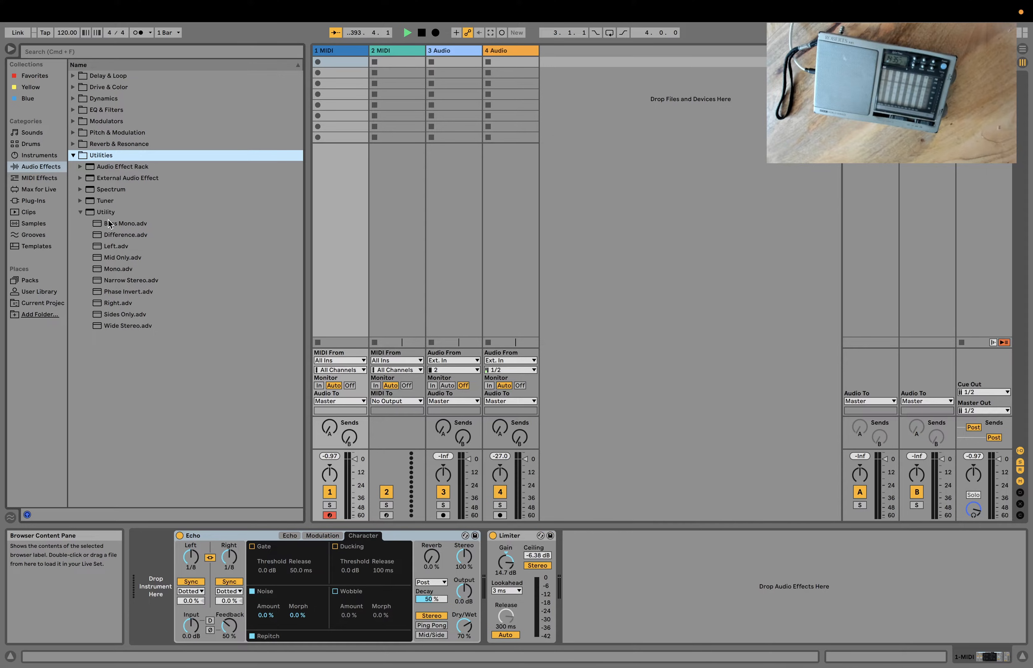
left_click(93, 213)
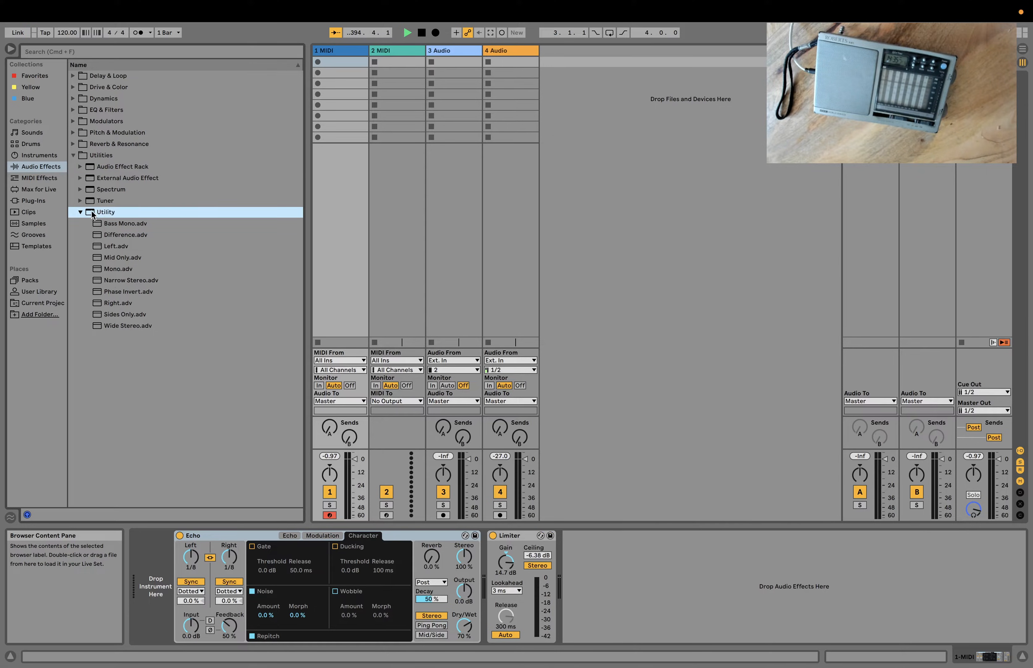
left_click_drag(417, 513, 484, 582)
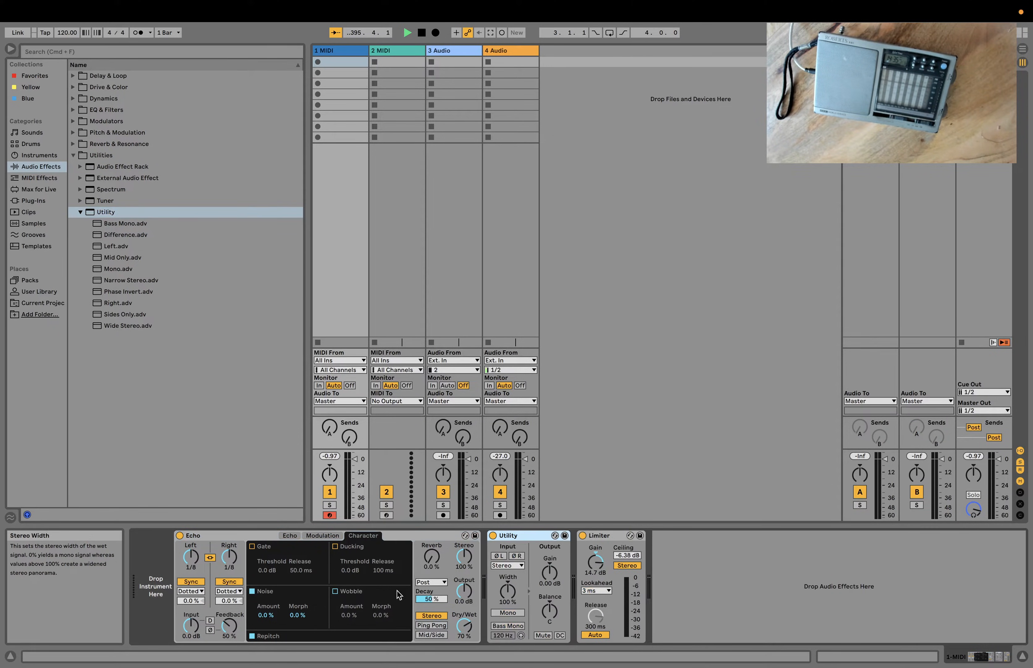
- Set the Echo's noise amount to 100 % and lower the Utility's gain to -inf dB
left_click_drag(266, 615, 265, 576)
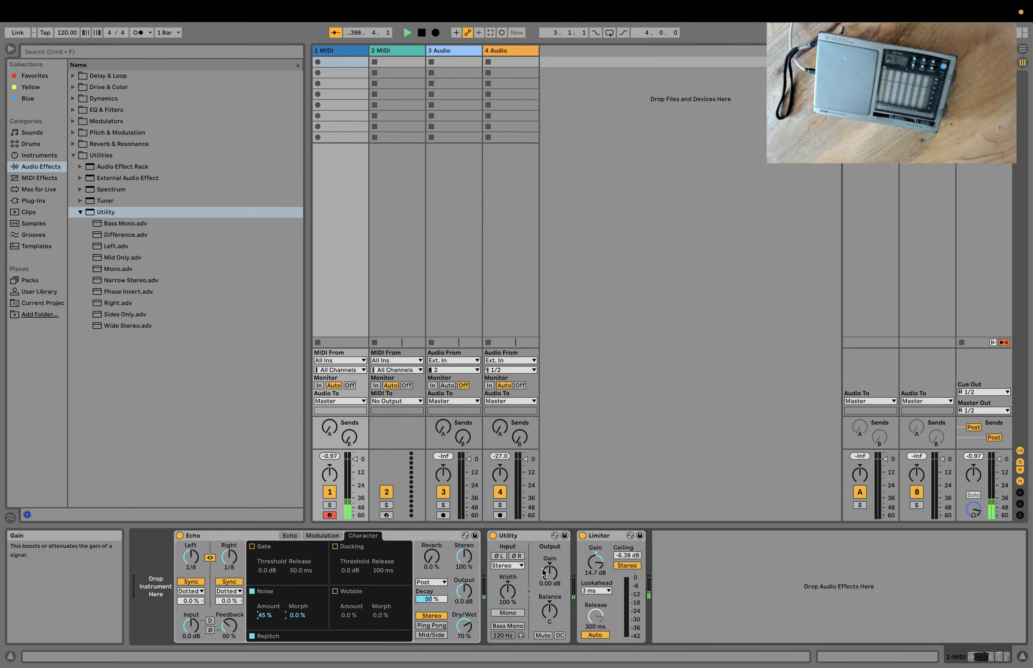
mouse_move(550, 568)
left_mouse_down()
mouse_move(549, 599)
mouse_move(550, 567)
left_mouse_up()
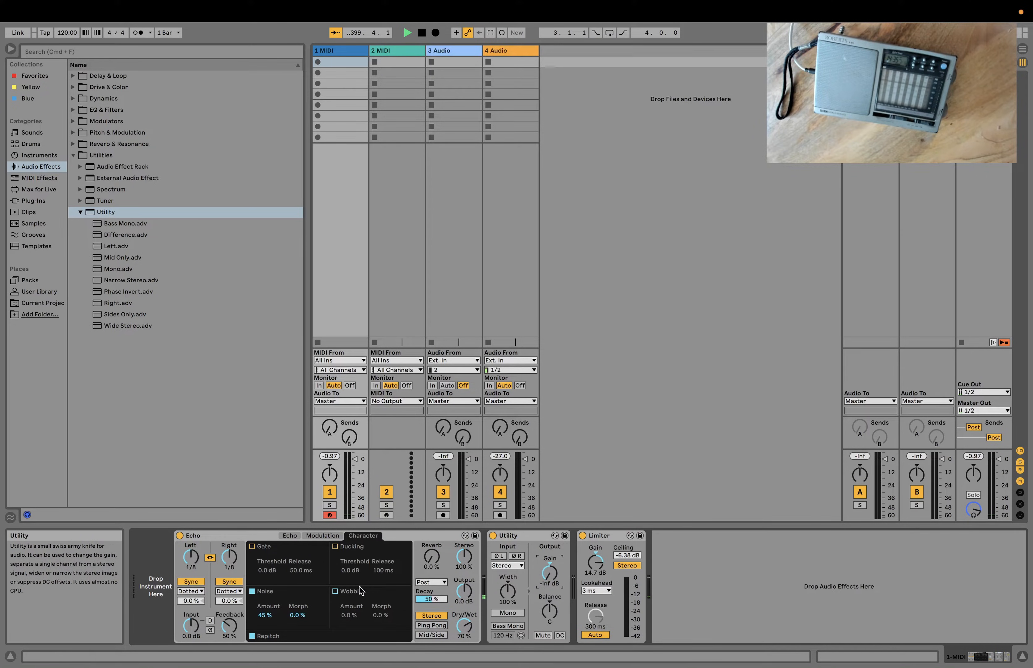
left_click_drag(274, 615, 273, 569)
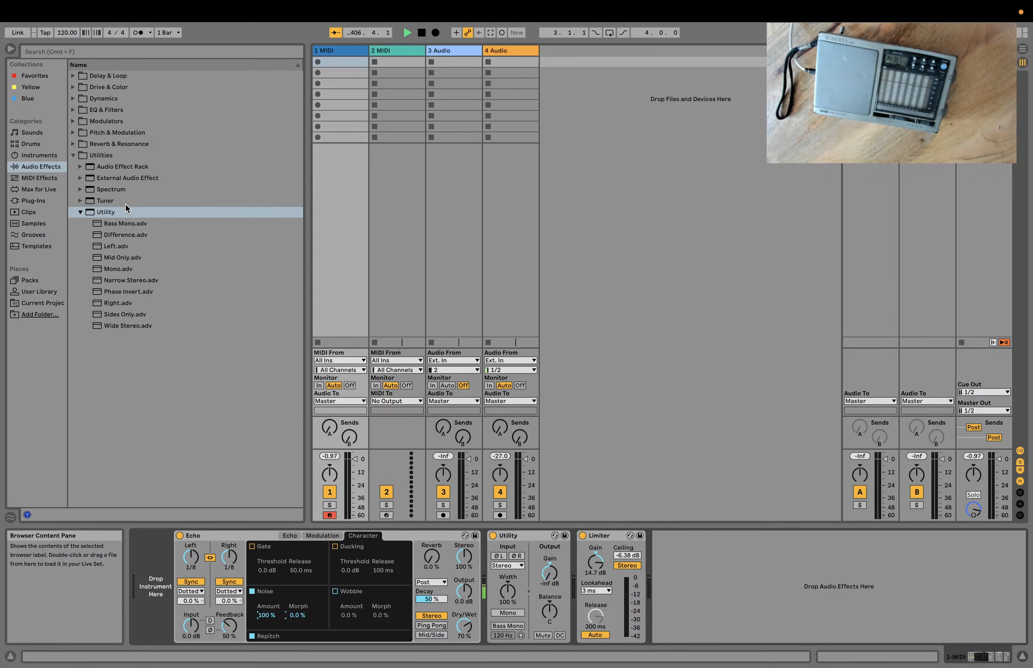
- Insert an Envelope MIDI effect at the start of the first track's device chain, before the Echo
left_click(39, 190)
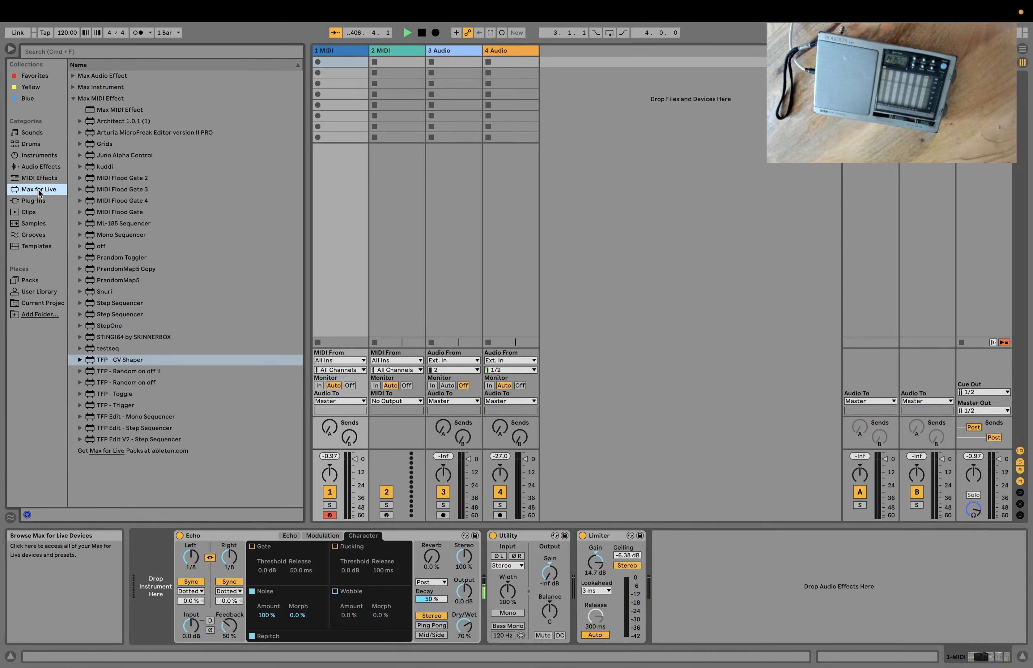
left_click(39, 178)
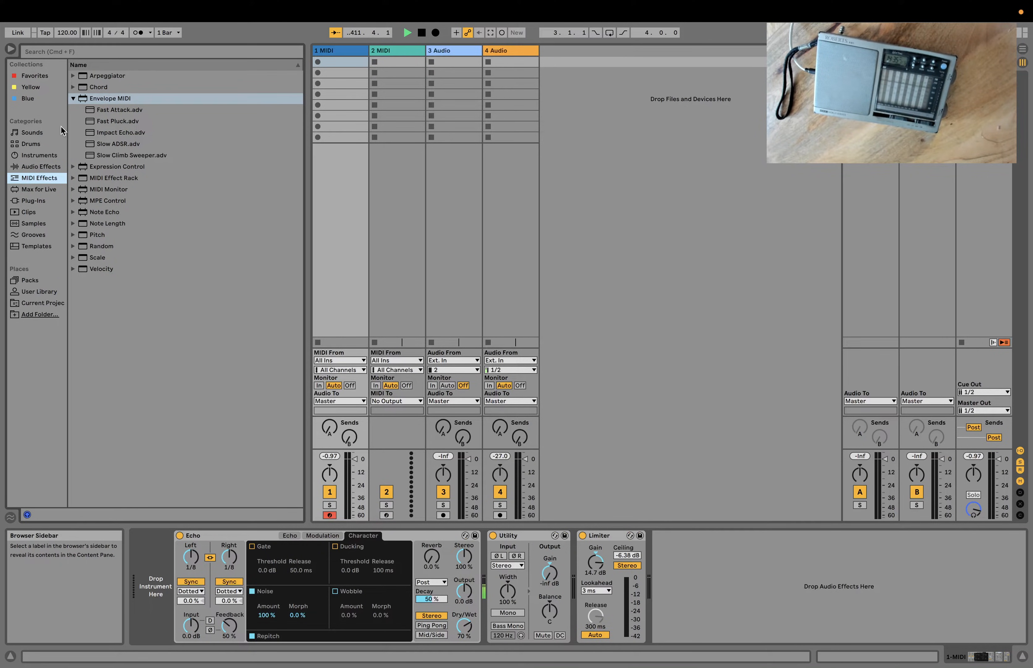
left_click(73, 166)
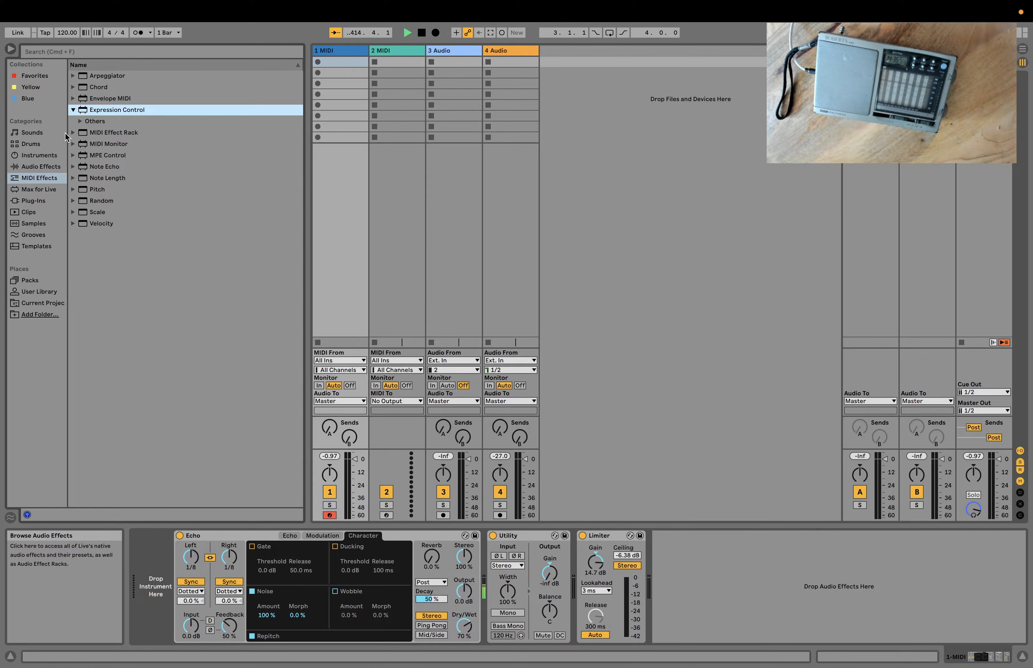
left_click(72, 98)
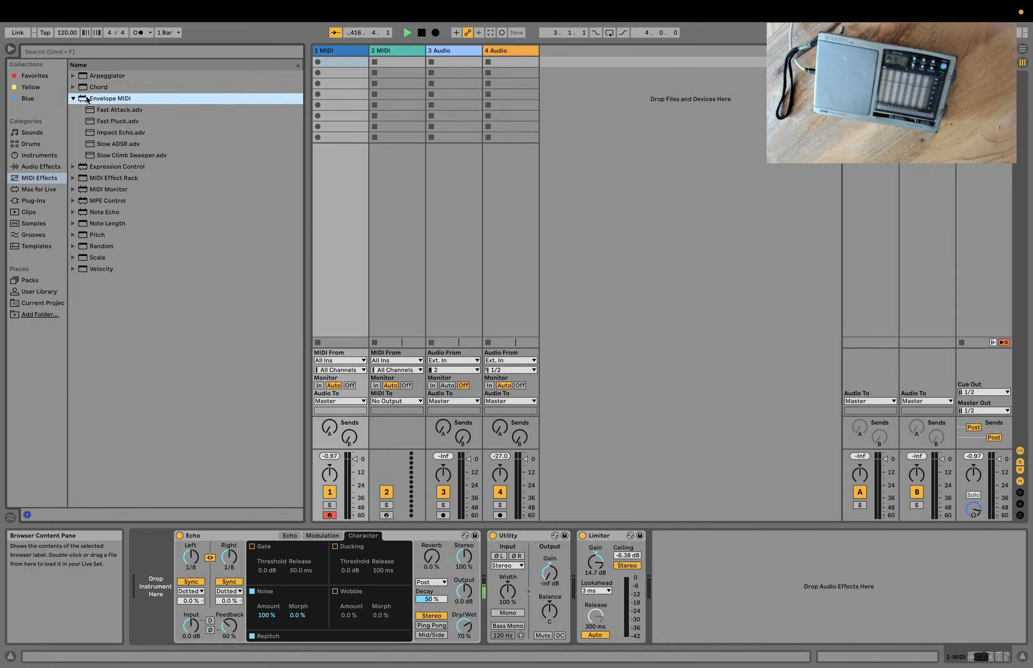
left_click_drag(85, 96, 170, 582)
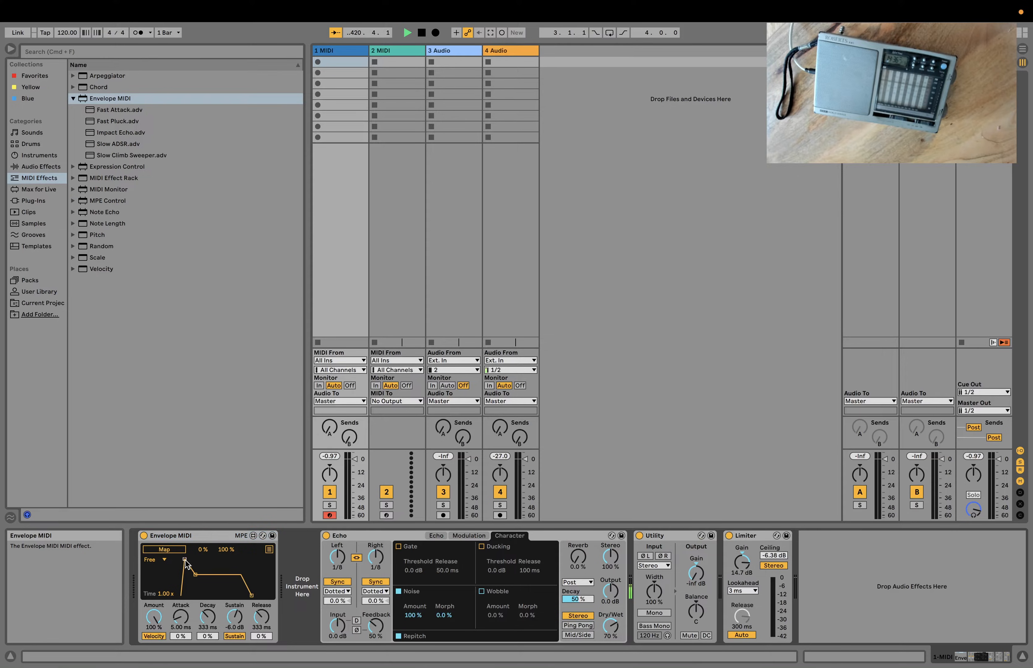
- Set the Envelope MIDI's attack to 0.10 ms and map the envelope to the Utility's gain
left_click_drag(185, 560, 176, 558)
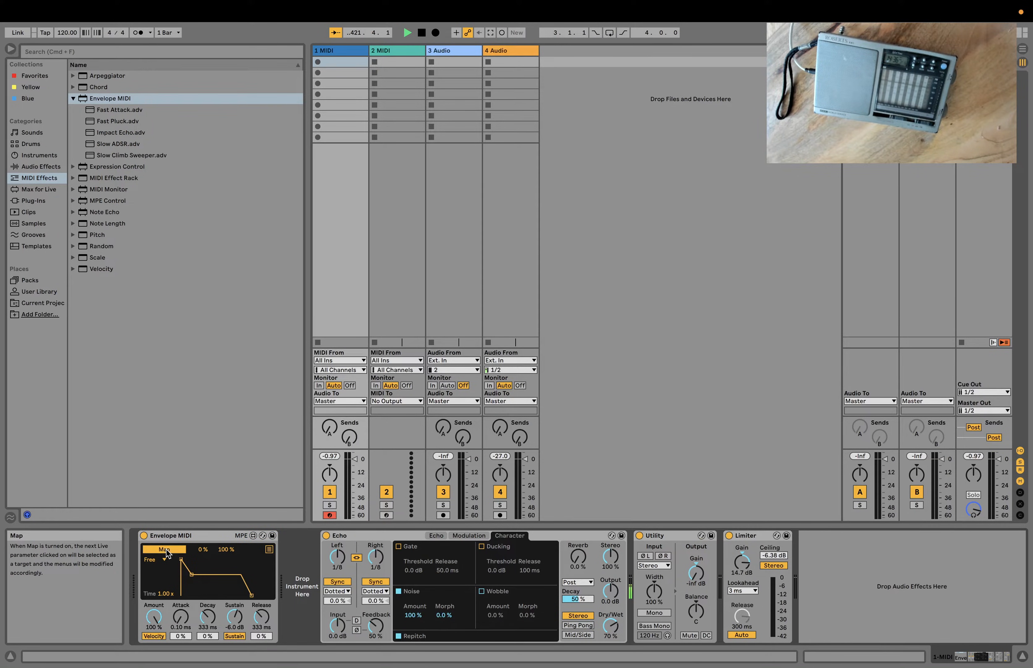
left_click(166, 549)
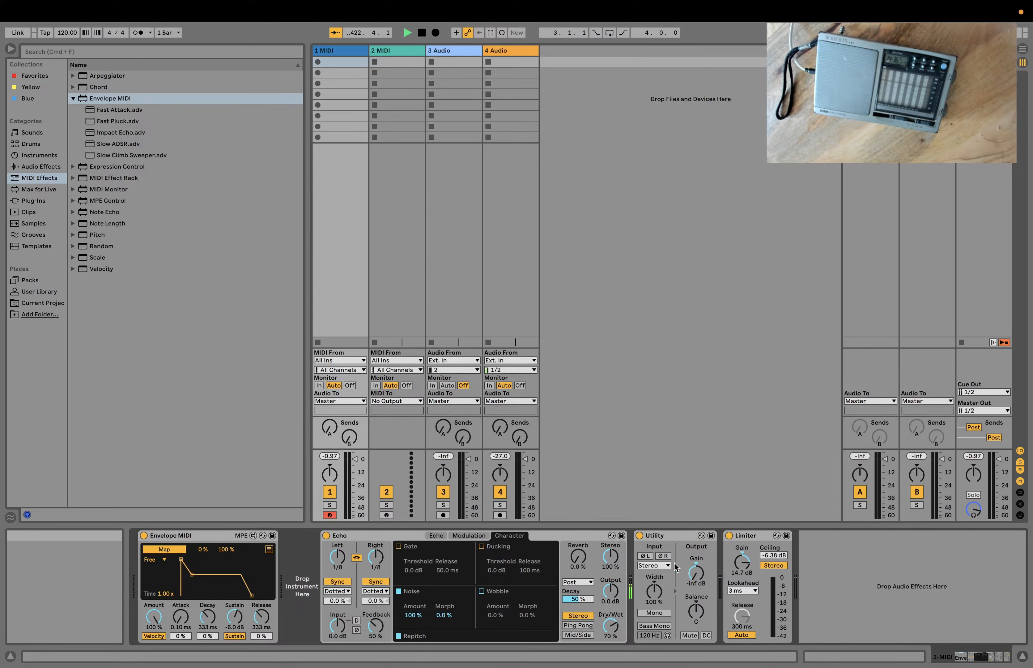
left_click(696, 572)
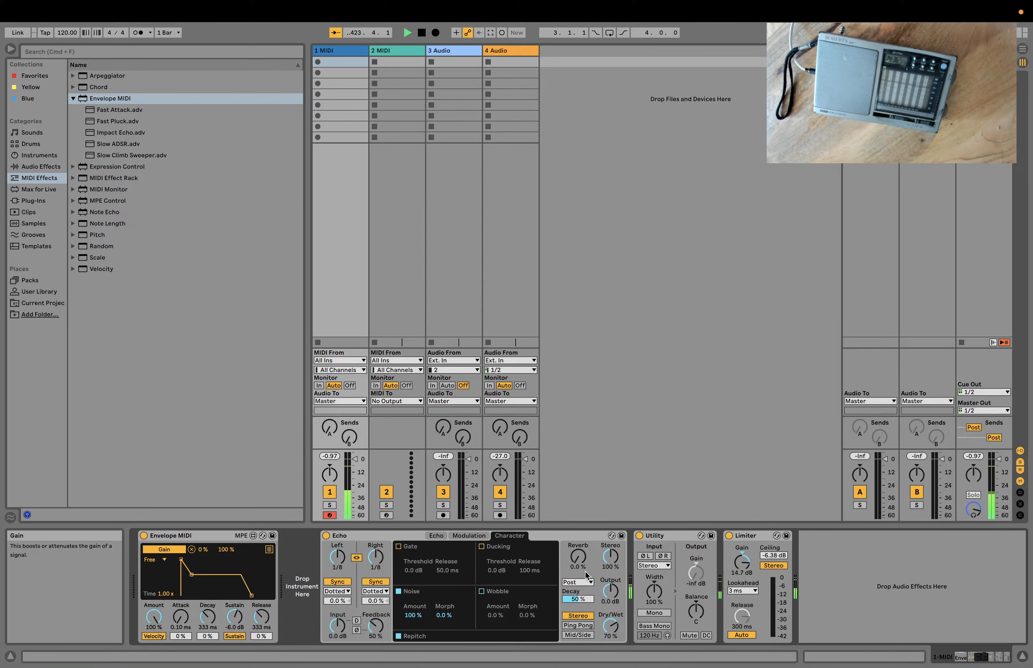
- Reset the Limiter's gain to 0.00 dB and lower its ceiling to -19.1 dB
double_click(742, 564)
mouse_move(773, 554)
left_mouse_down()
mouse_move(774, 577)
mouse_move(770, 559)
left_mouse_up()
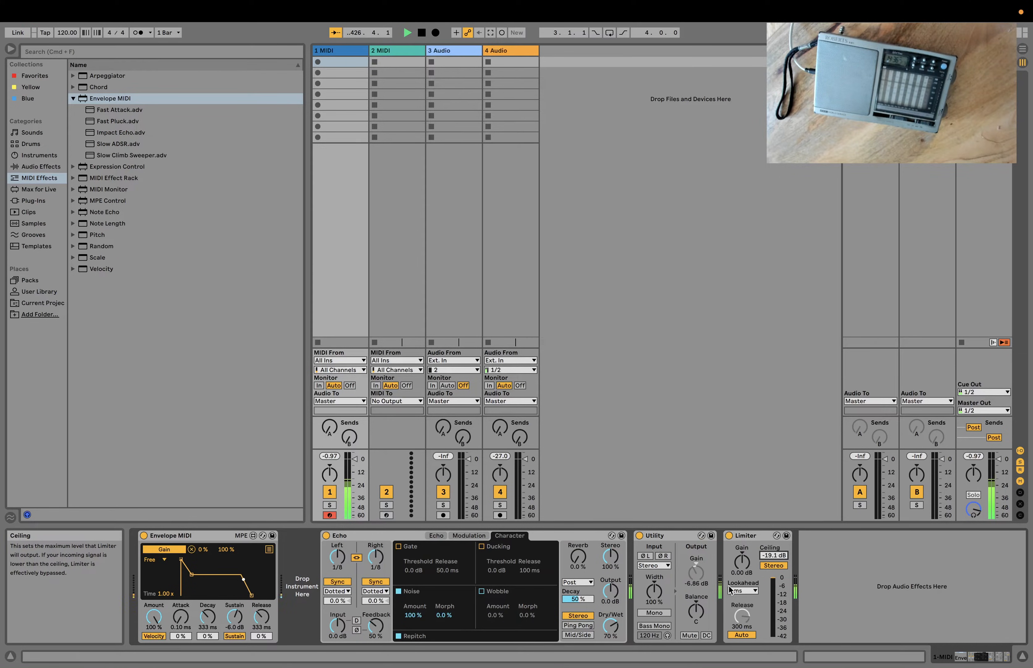
- Shape the Envelope MIDI curve with a 503 ms decay, -inf dB sustain and 572 ms release
left_click_drag(191, 574, 187, 587)
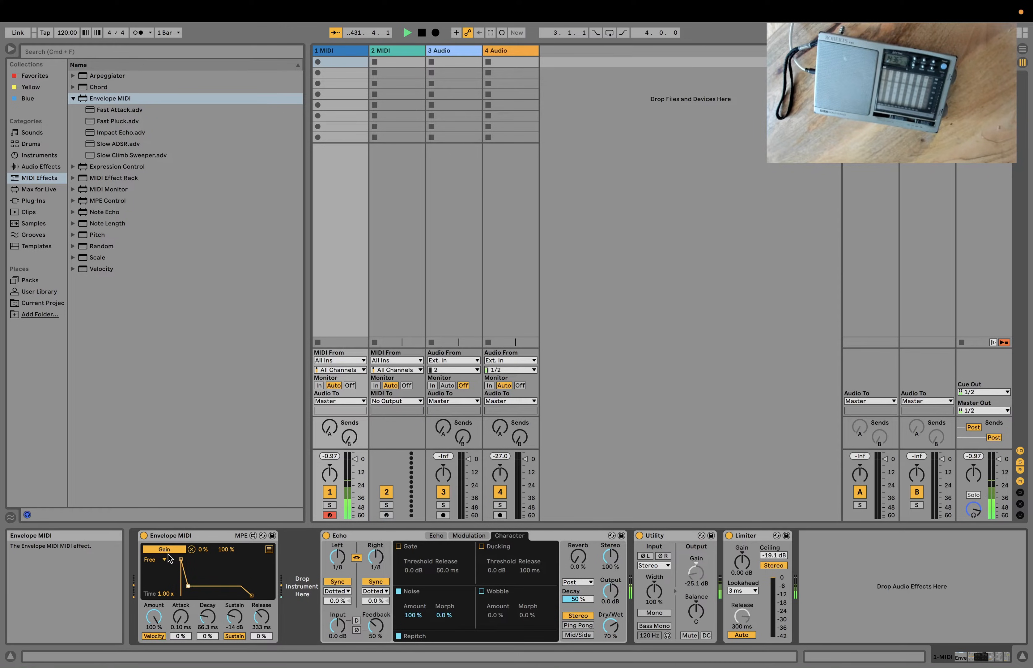
left_click_drag(188, 585, 254, 597)
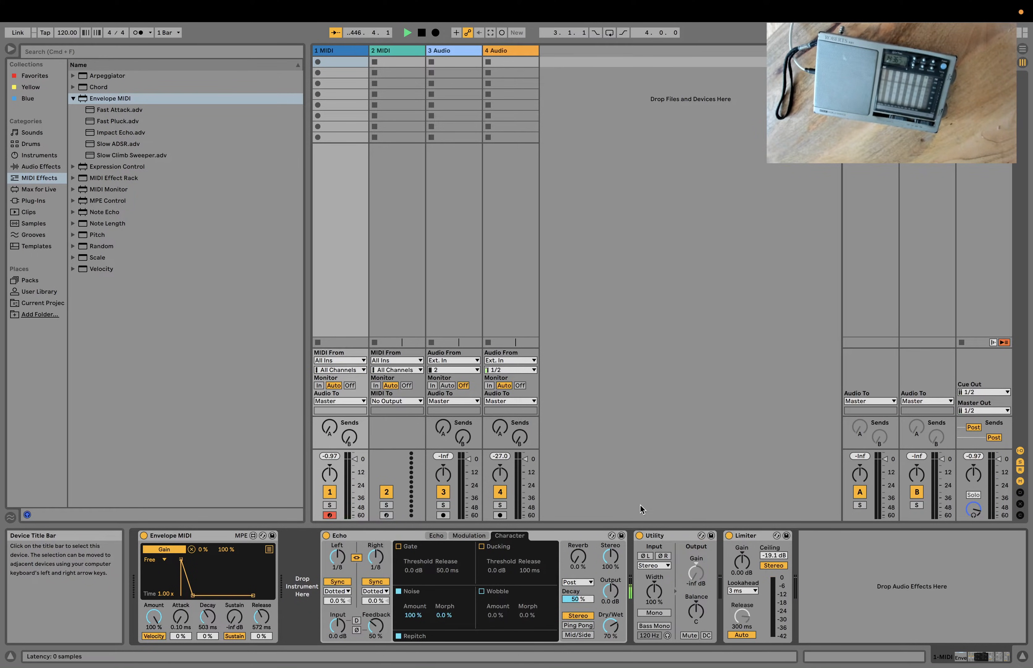
- Rename the Utility device as Master Decay
left_click(677, 538)
right_click(677, 538)
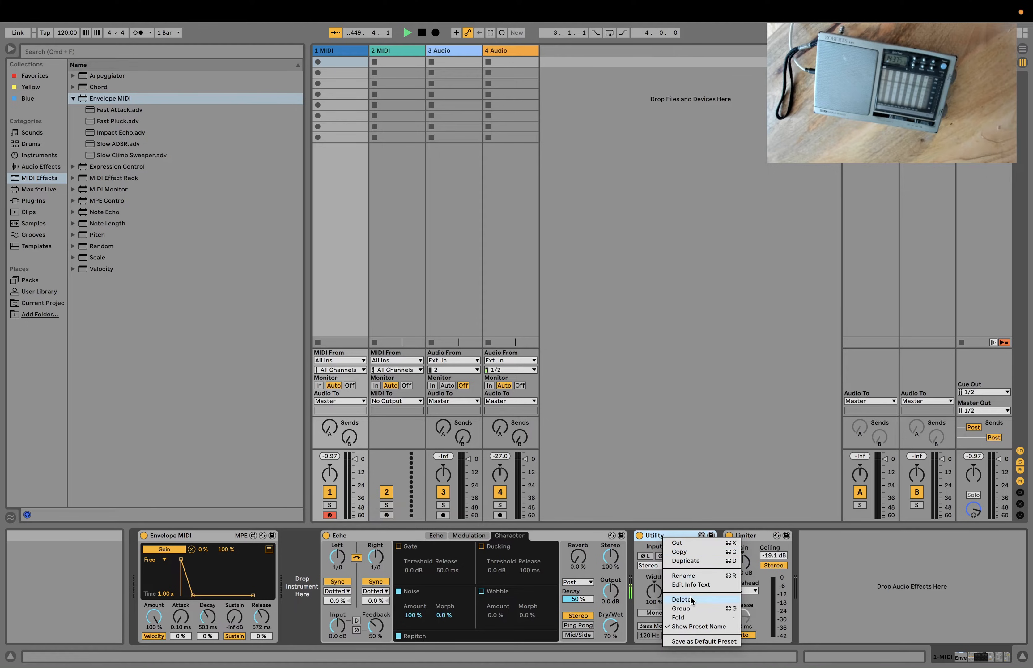
left_click(692, 577)
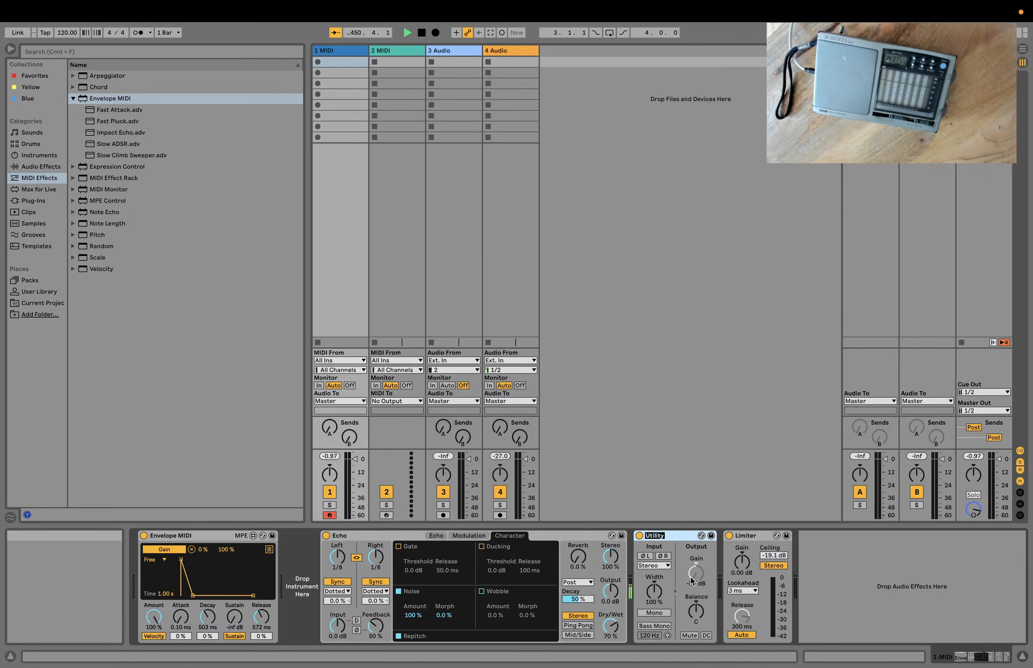
key("BackSpace")
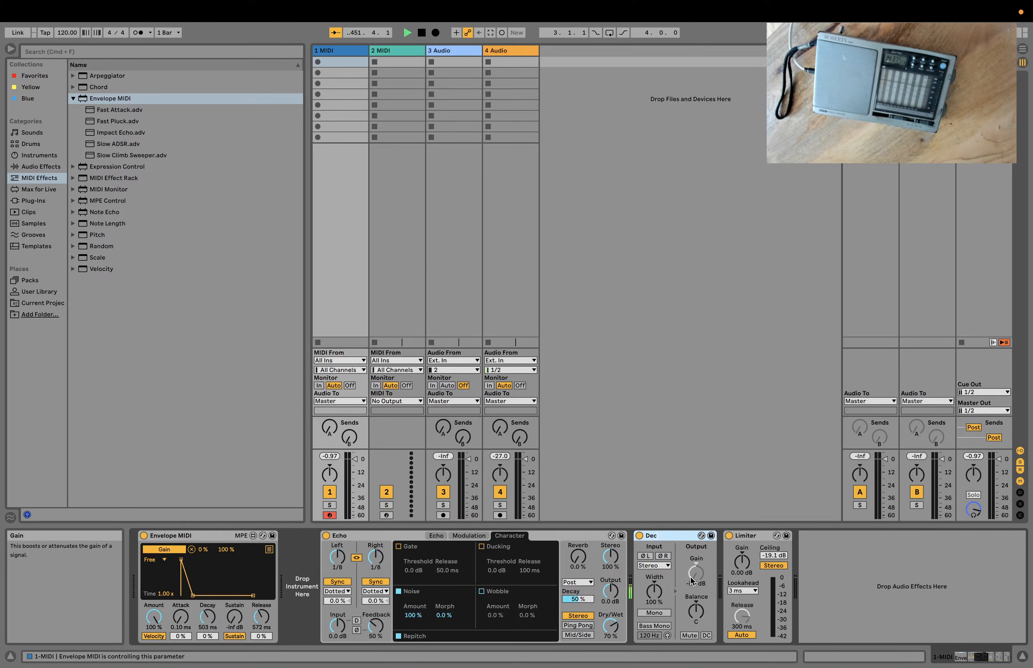
type("Master Decay")
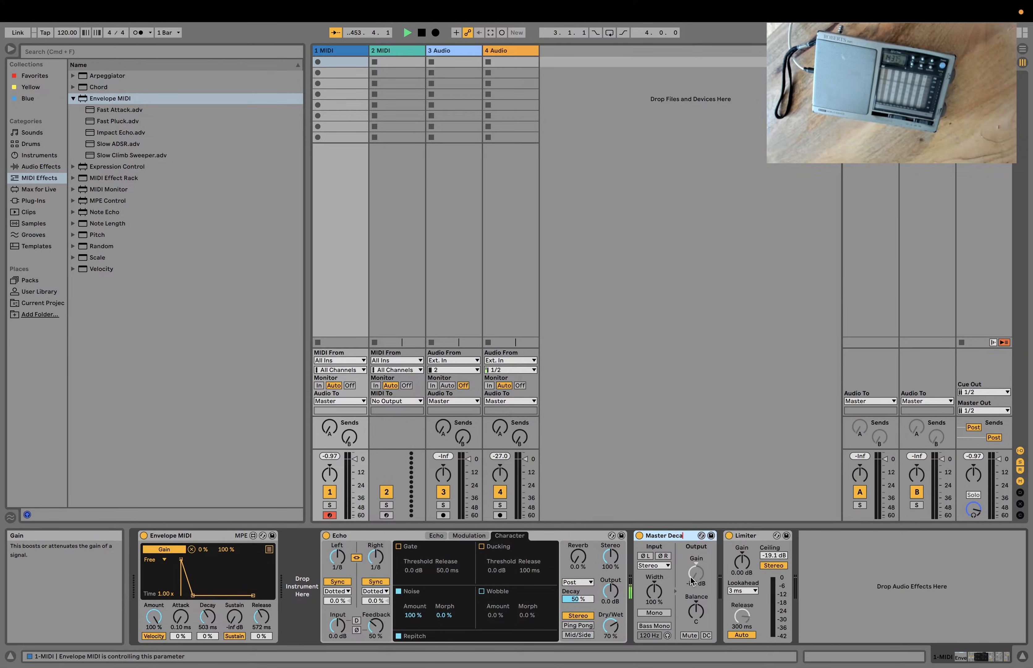
key("Return")
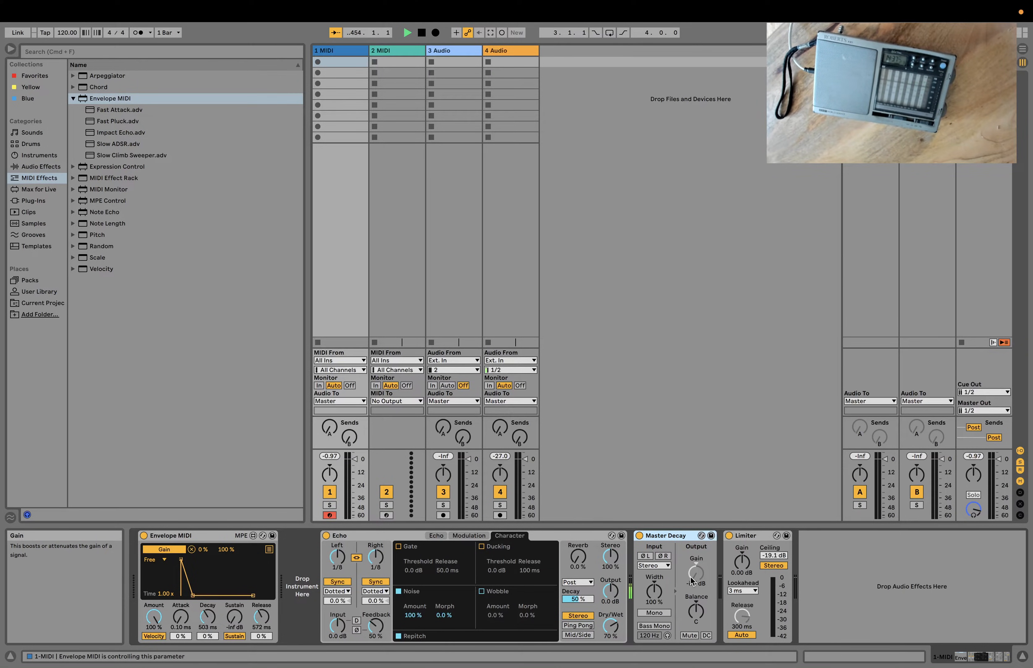
- Rename the Envelope MIDI device as Master Decay controller
right_click(165, 537)
left_click(188, 575)
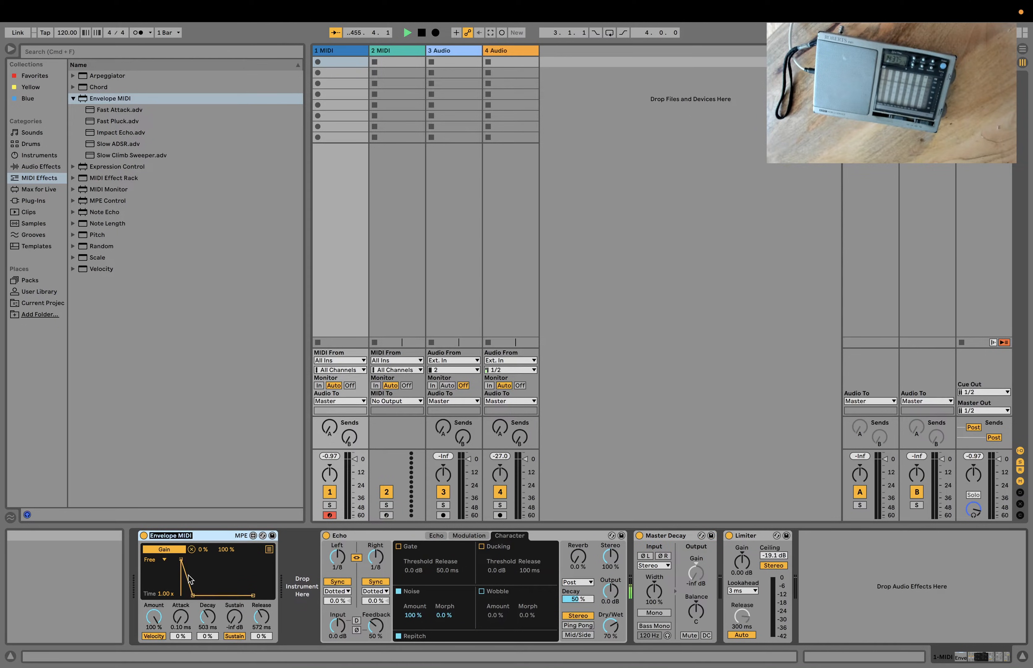
type("Master Decay controller")
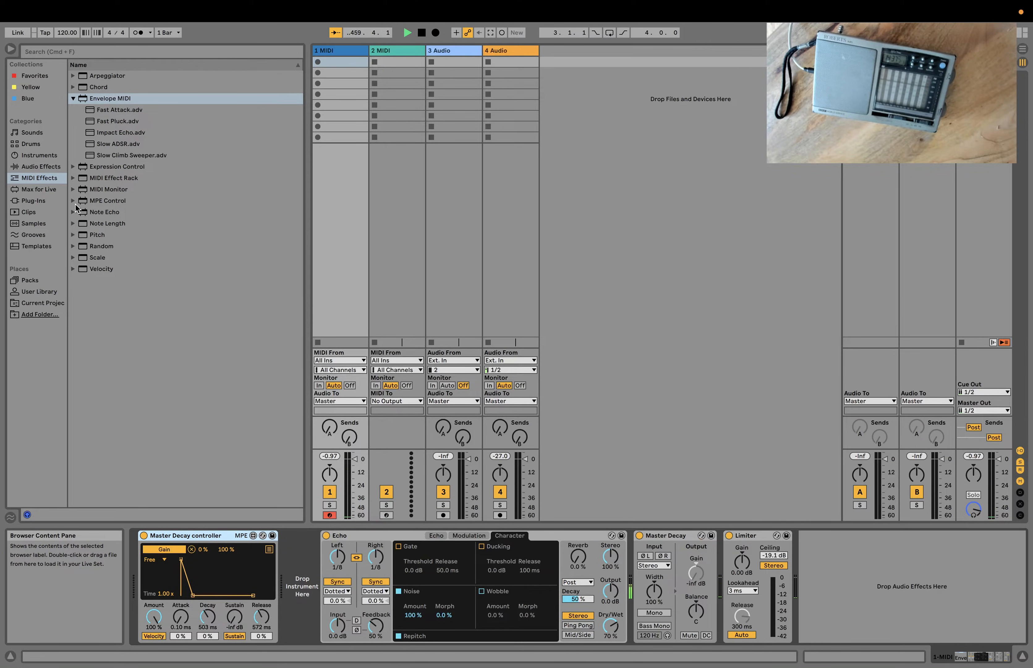
- Add a Shaper modulator from the audio effects to the end of the chain, after the Limiter
left_click(45, 163)
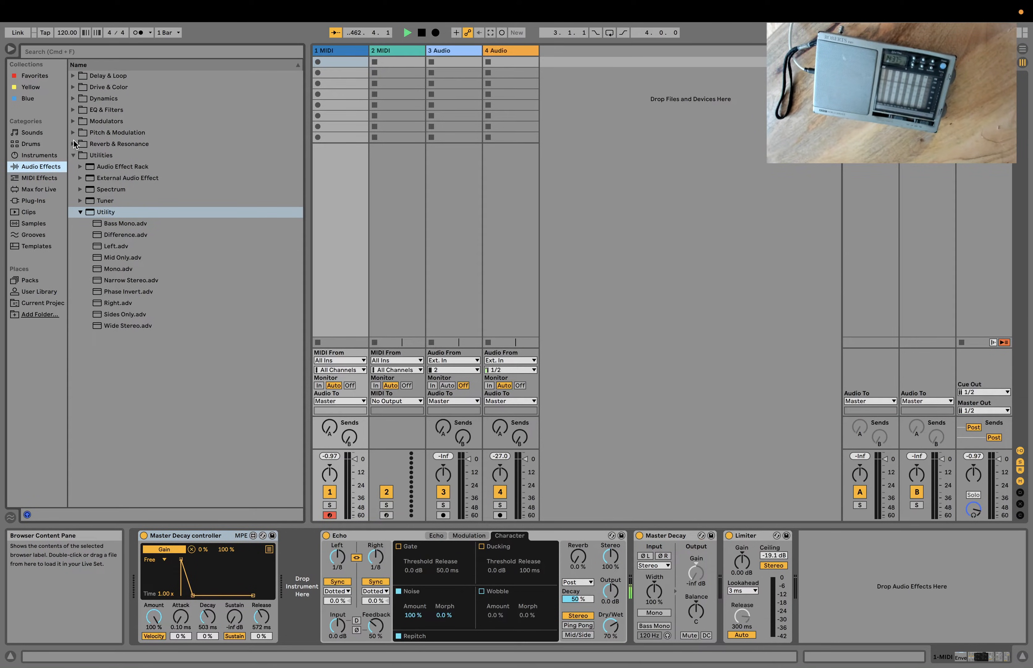
left_click(75, 132)
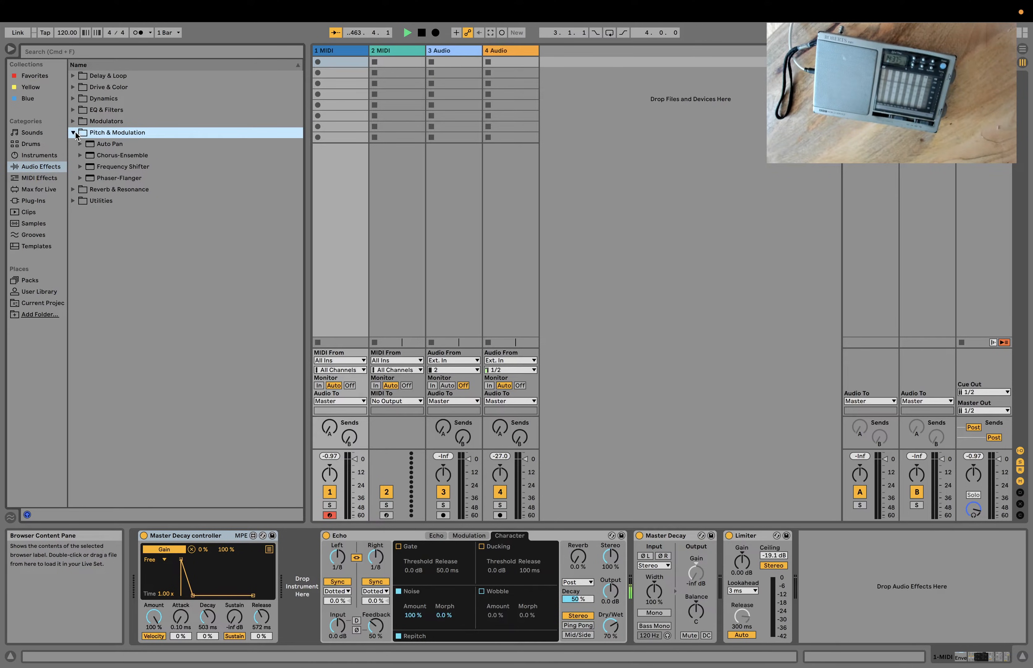
left_click(75, 132)
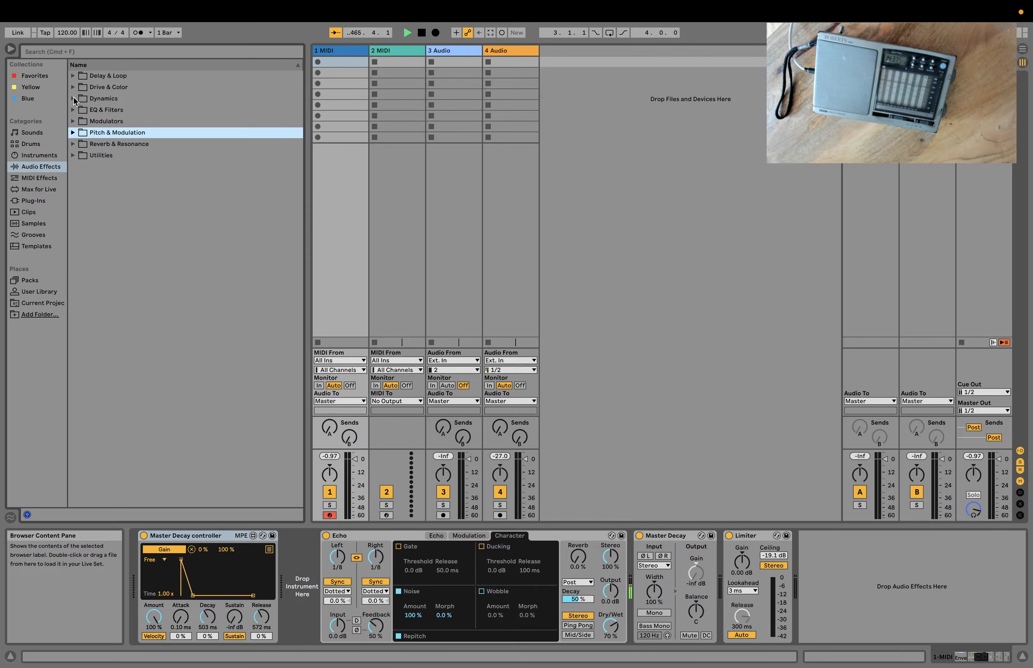
left_click(72, 122)
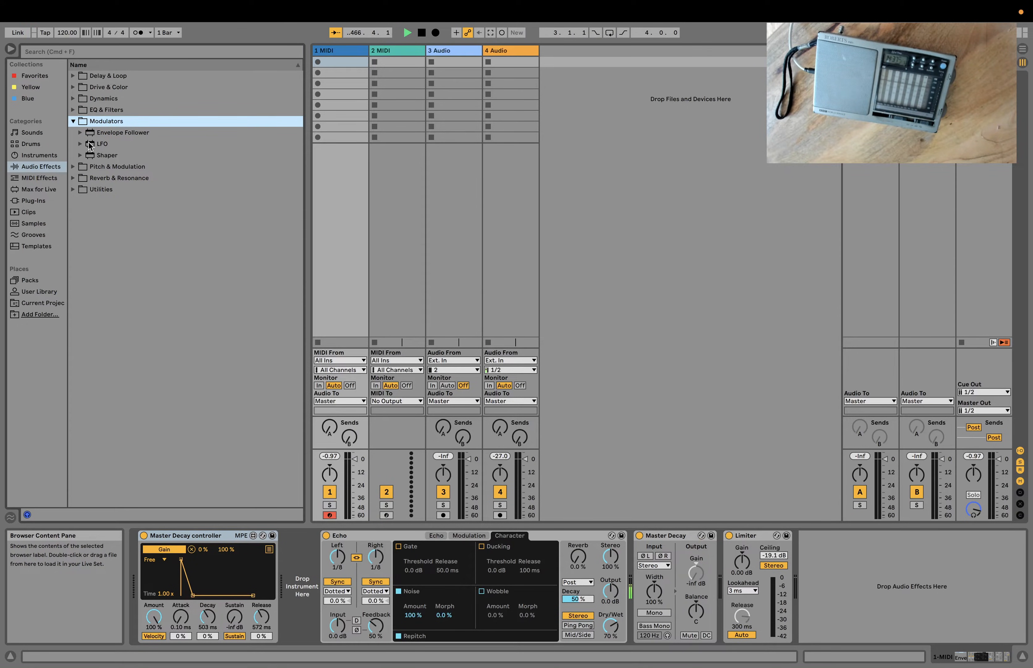
left_click(94, 155)
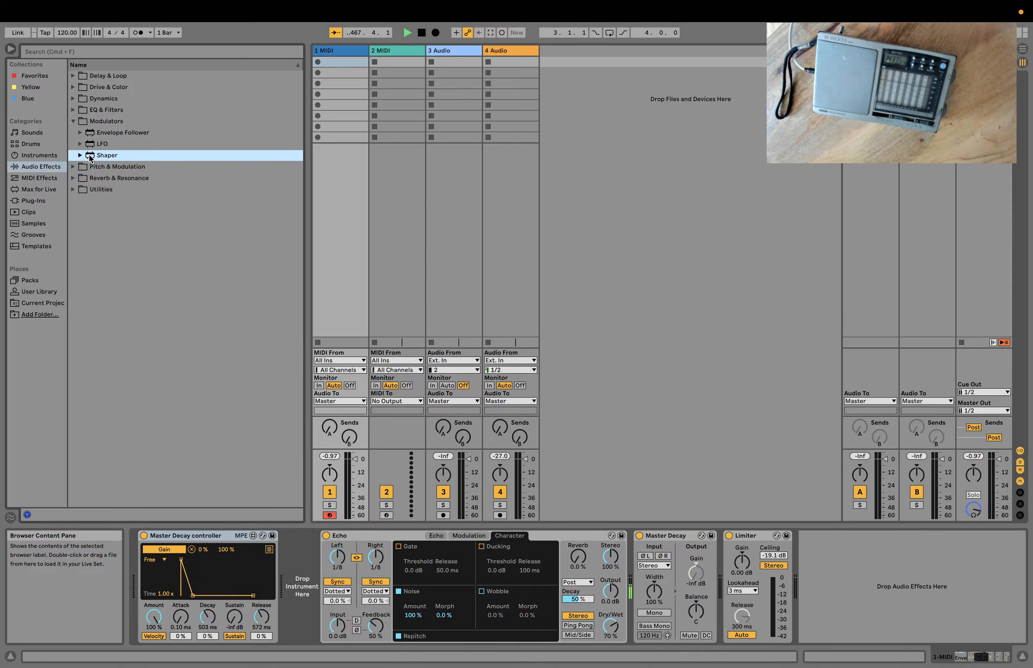
double_click(89, 155)
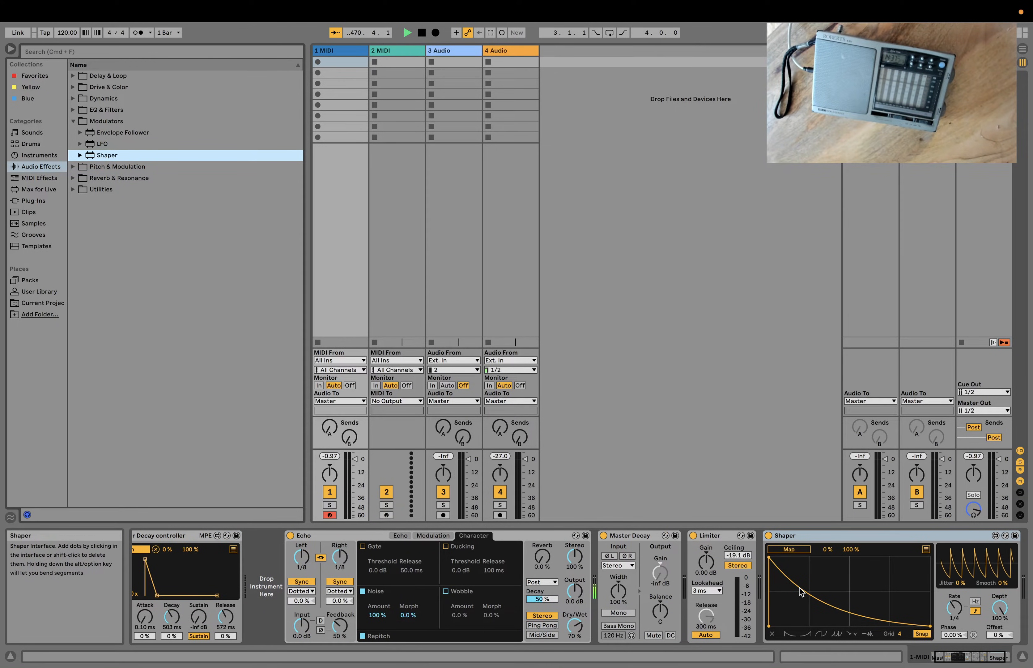
left_click(797, 551)
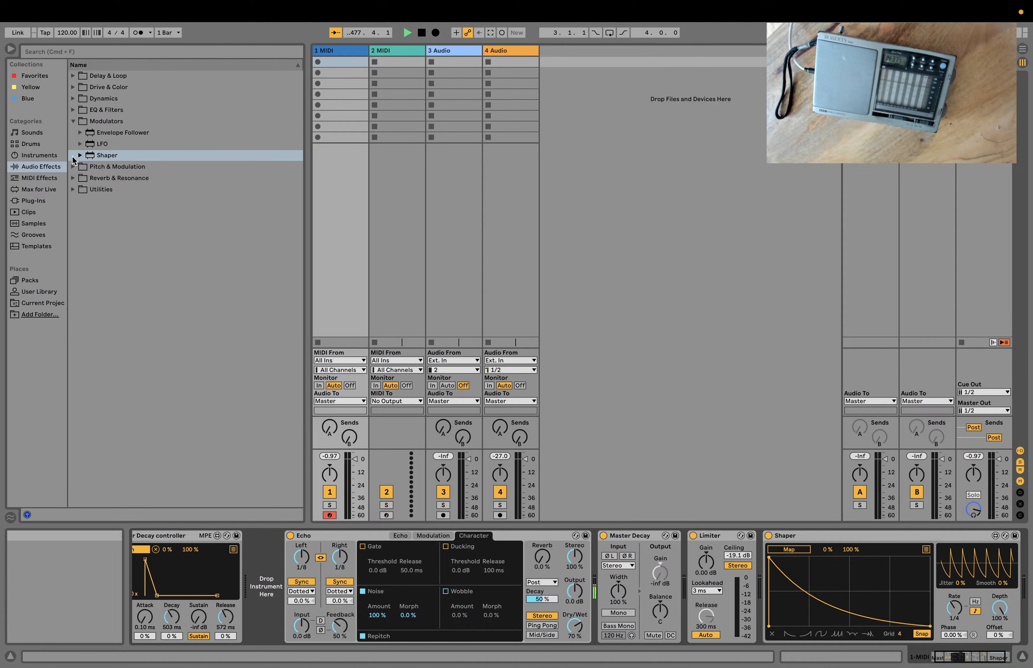
- Insert a second Utility between the Echo and Master Decay, and map the Shaper to its gain
left_click(73, 189)
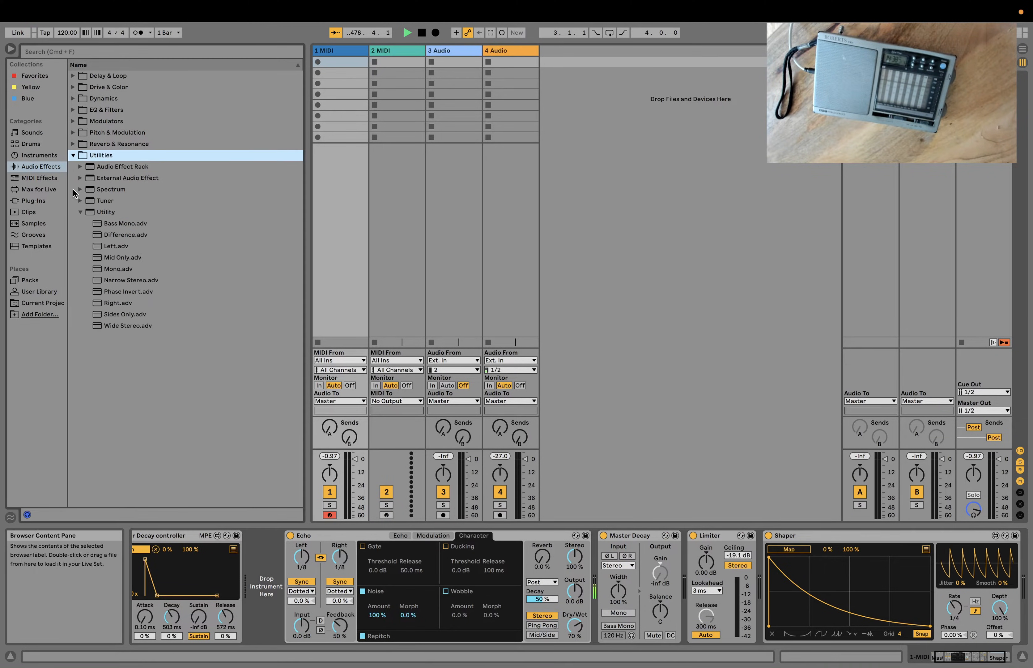
left_click_drag(95, 212, 282, 354)
left_click_drag(505, 522, 596, 572)
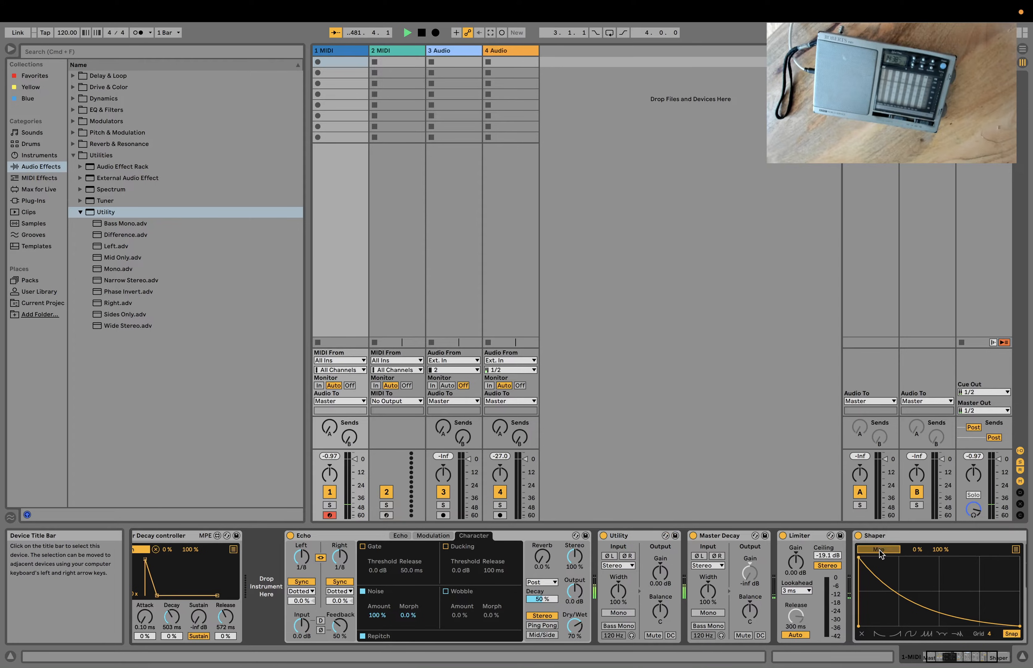
left_click(666, 574)
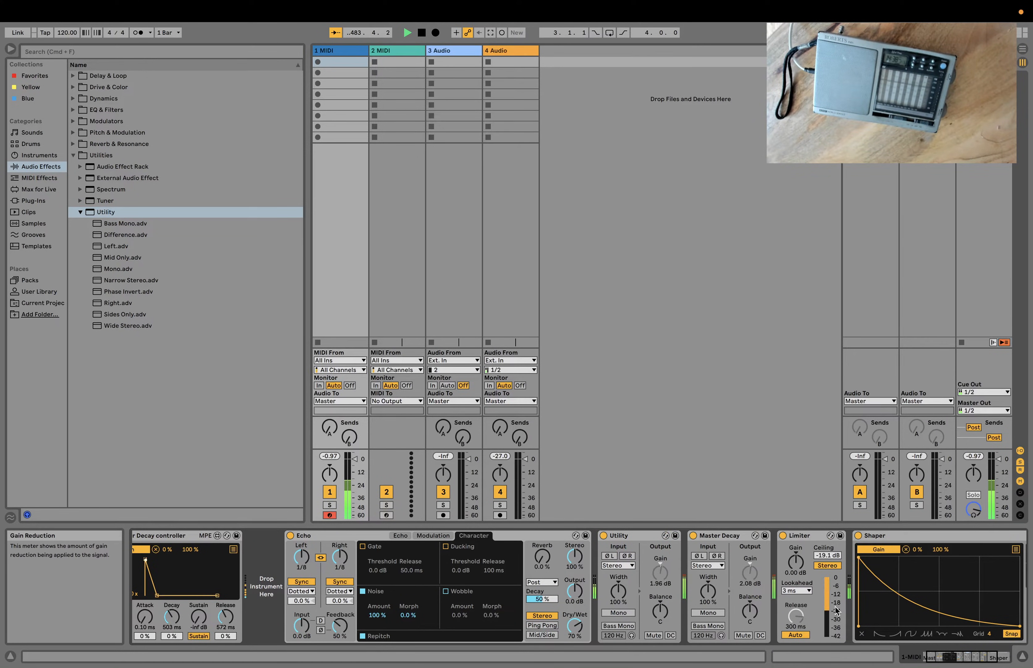
- Lengthen the Master Decay controller's release to 1.15 s while keeping its sustain at -inf dB
scroll(835, 606, "right", 3)
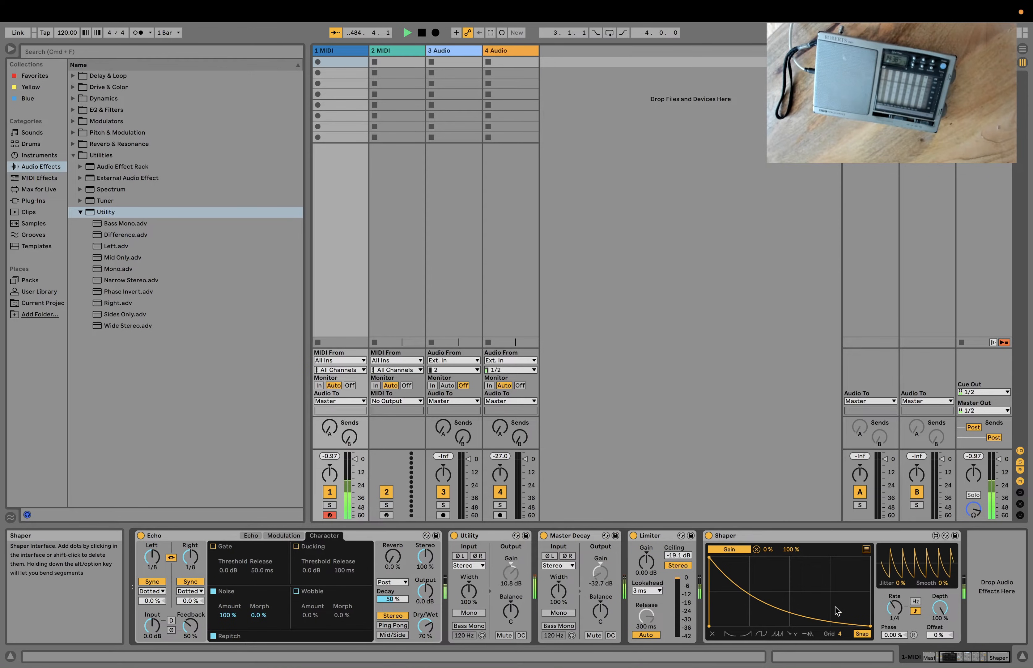
scroll(198, 606, "left", 4)
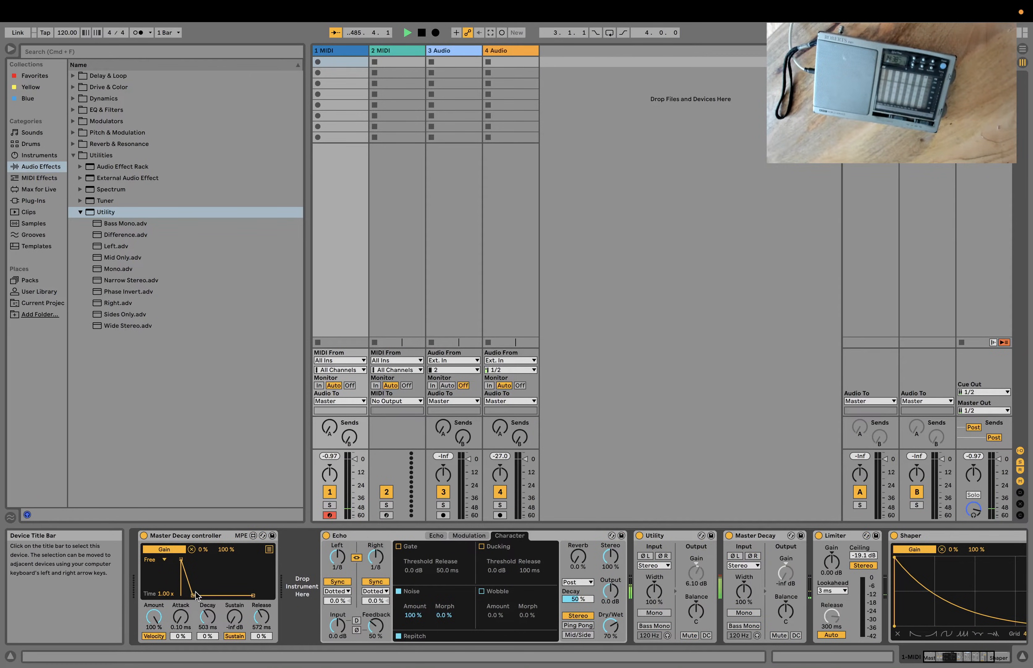
left_click_drag(256, 595, 320, 586)
scroll(434, 581, "right", 4)
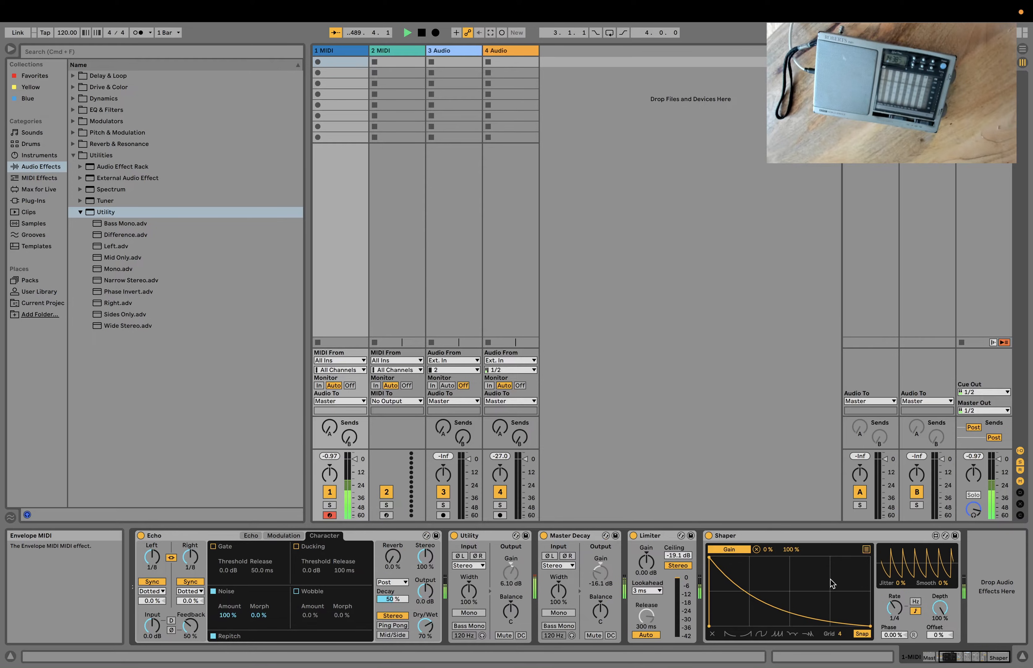
scroll(794, 588, "left", 4)
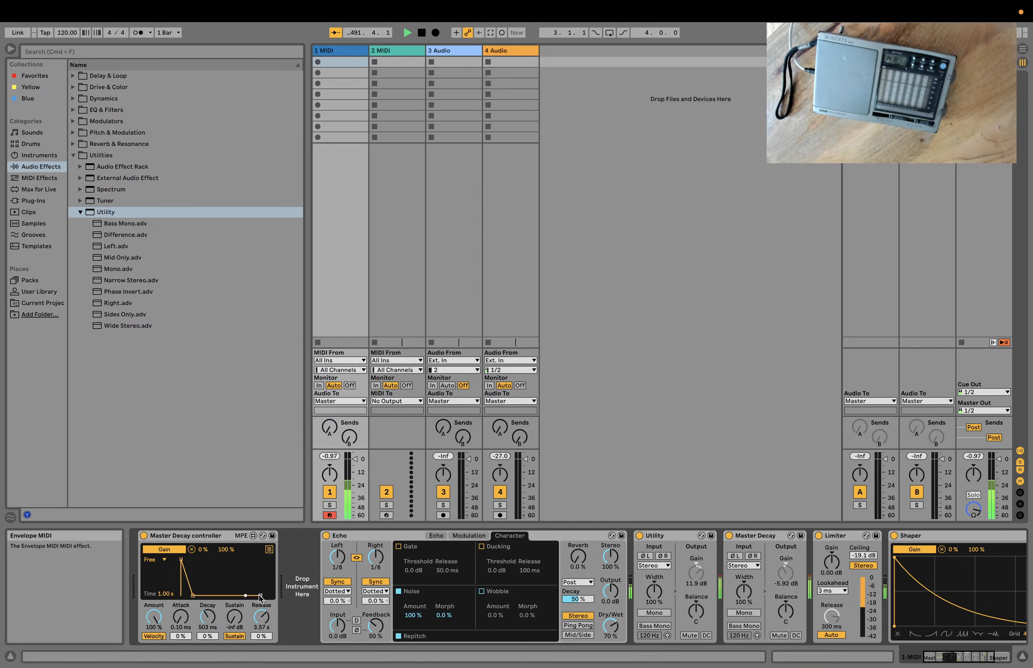
left_click_drag(259, 598, 253, 597)
left_click_drag(246, 598, 255, 598)
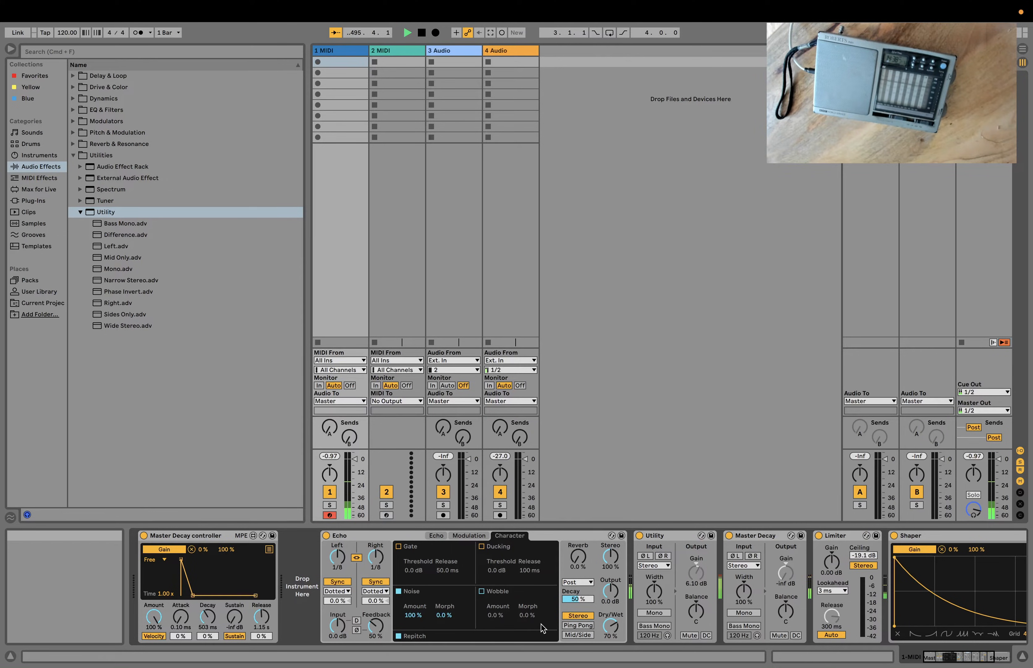
- Raise the Shaper's synced rate to a much faster note division for rapid repeating noise bursts
scroll(540, 624, "right", 5)
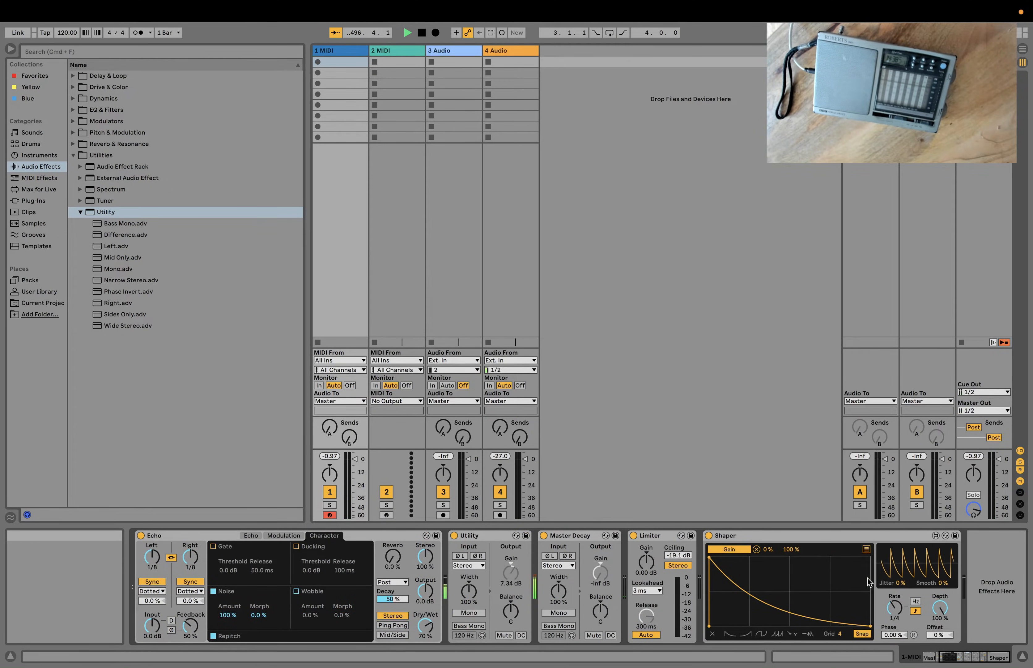
mouse_move(894, 608)
left_mouse_down()
mouse_move(894, 583)
mouse_move(892, 607)
left_mouse_up()
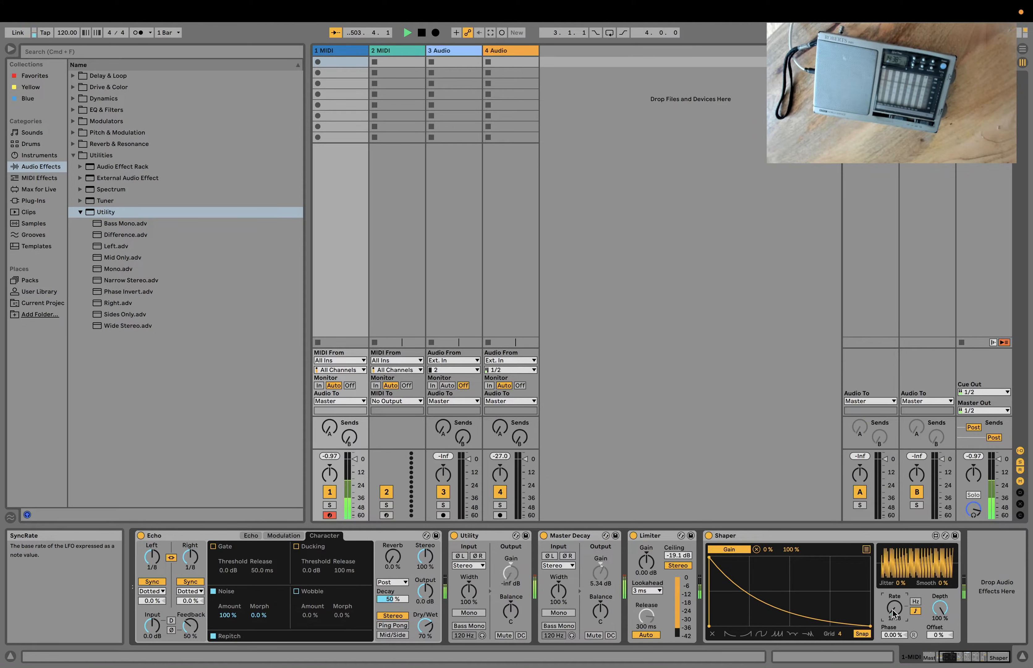
- Set the Shaper's synced rate to 1/64 and reduce its modulation depth to 79.5 %
left_click_drag(893, 613, 893, 625)
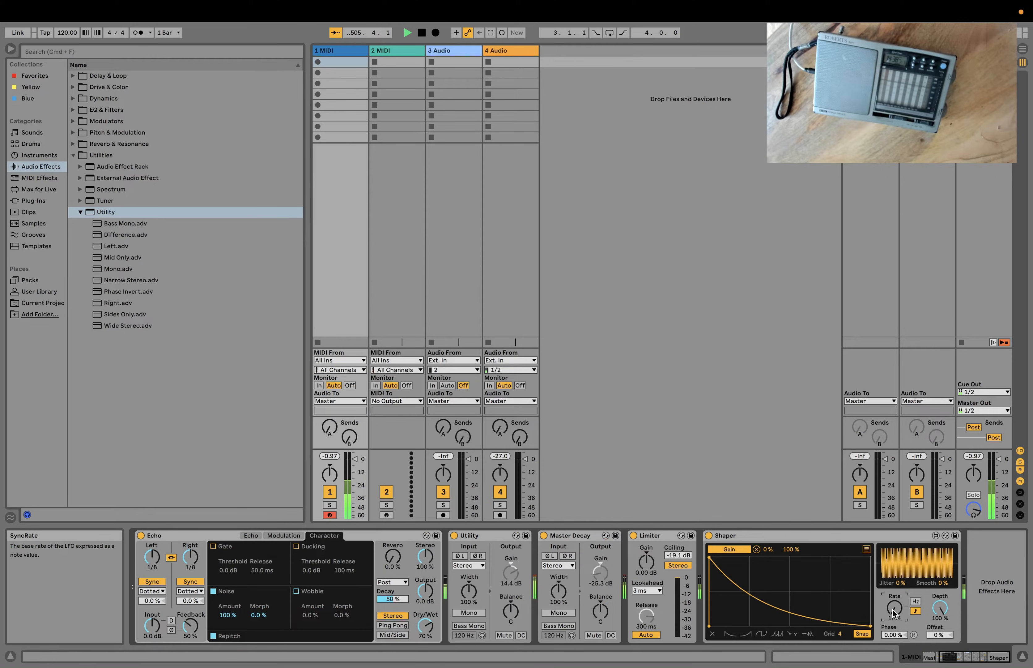
mouse_move(940, 609)
left_mouse_down()
mouse_move(940, 633)
mouse_move(939, 619)
left_mouse_up()
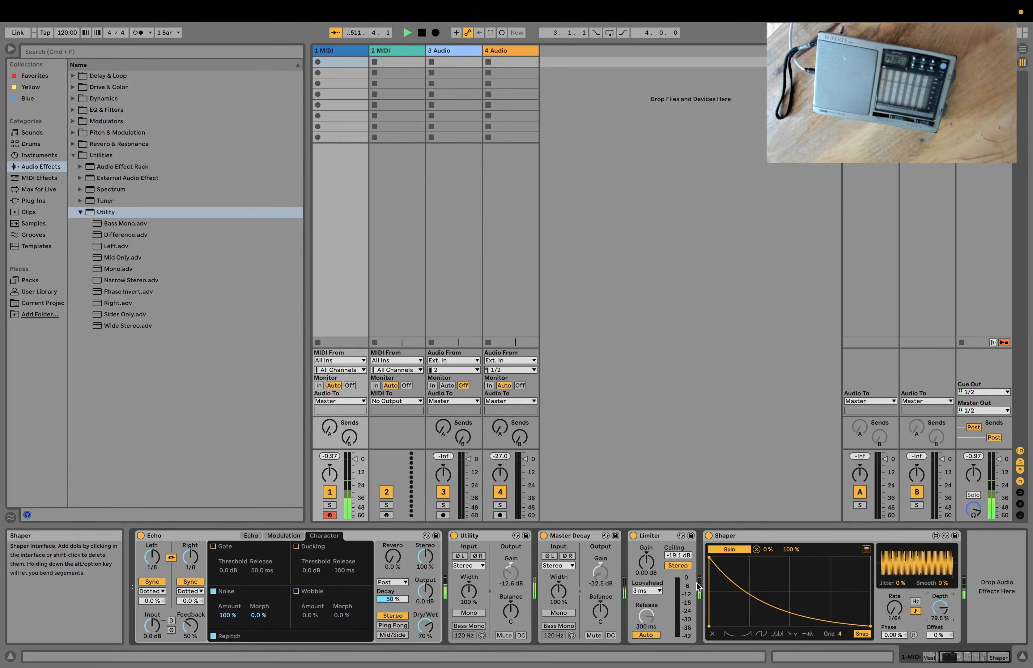
- Move the Limiter to the end of the device chain, after the Shaper
scroll(698, 586, "left", 5)
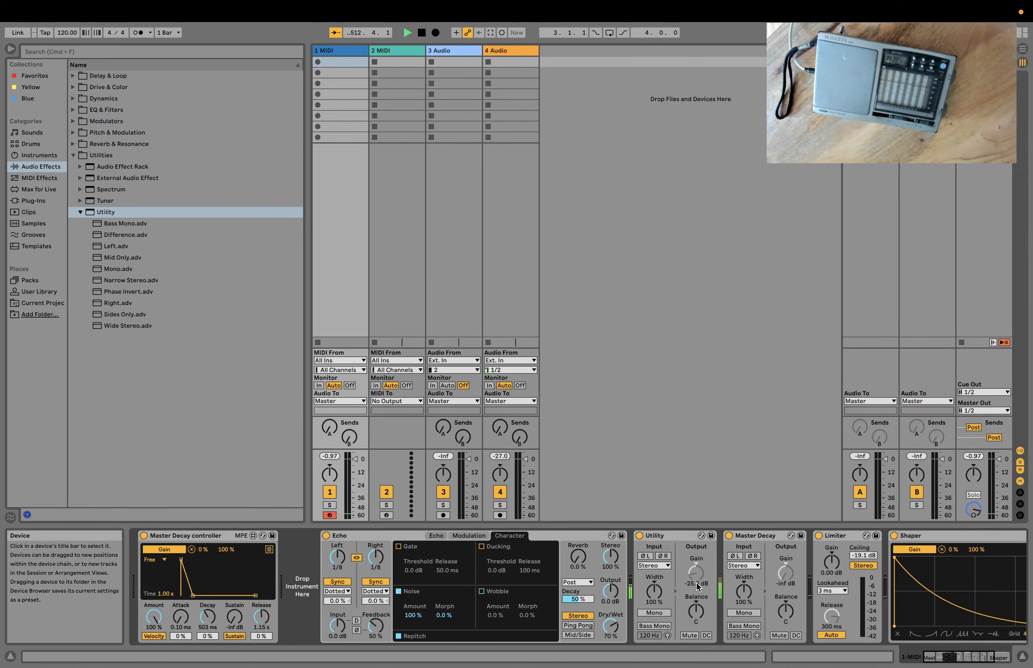
scroll(693, 586, "right", 5)
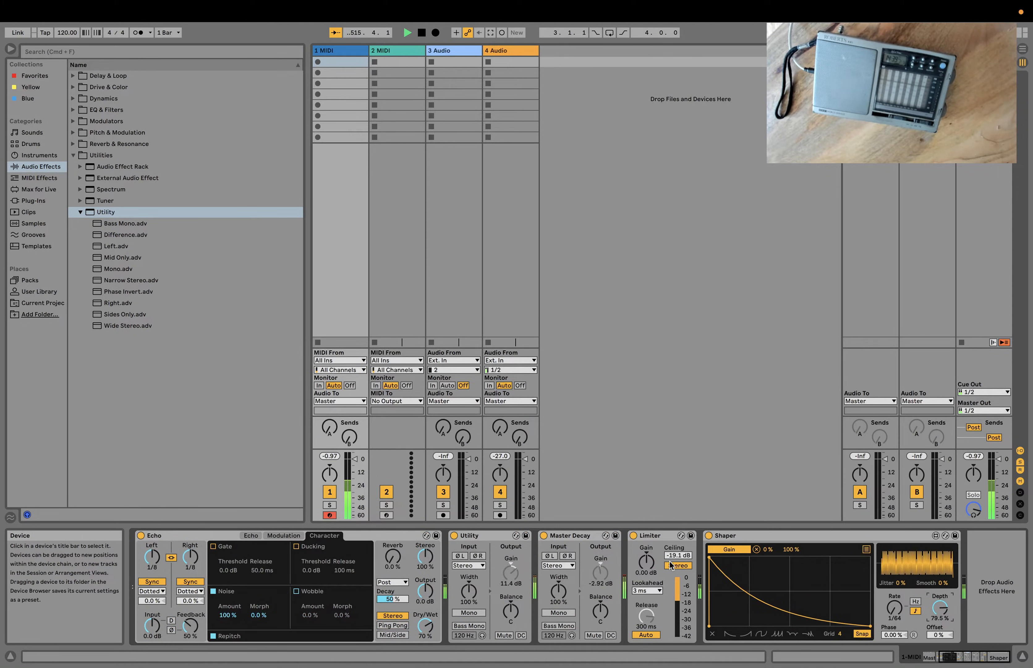
left_click_drag(649, 536, 962, 541)
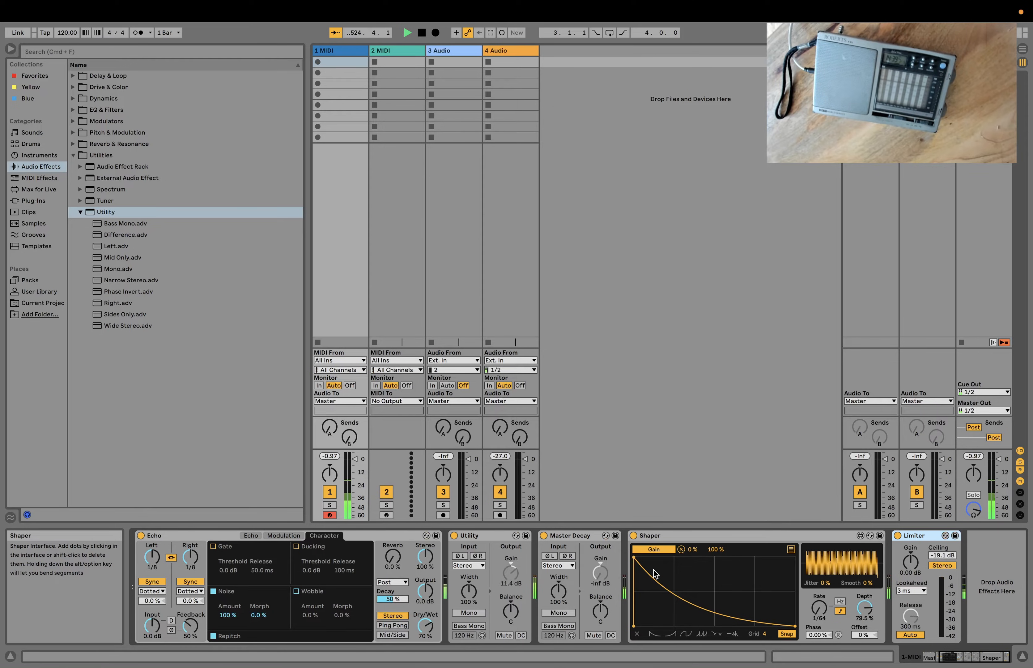
- Add the TFP - CV Shaper Max MIDI effect after the Master Decay controller
scroll(653, 576, "left", 5)
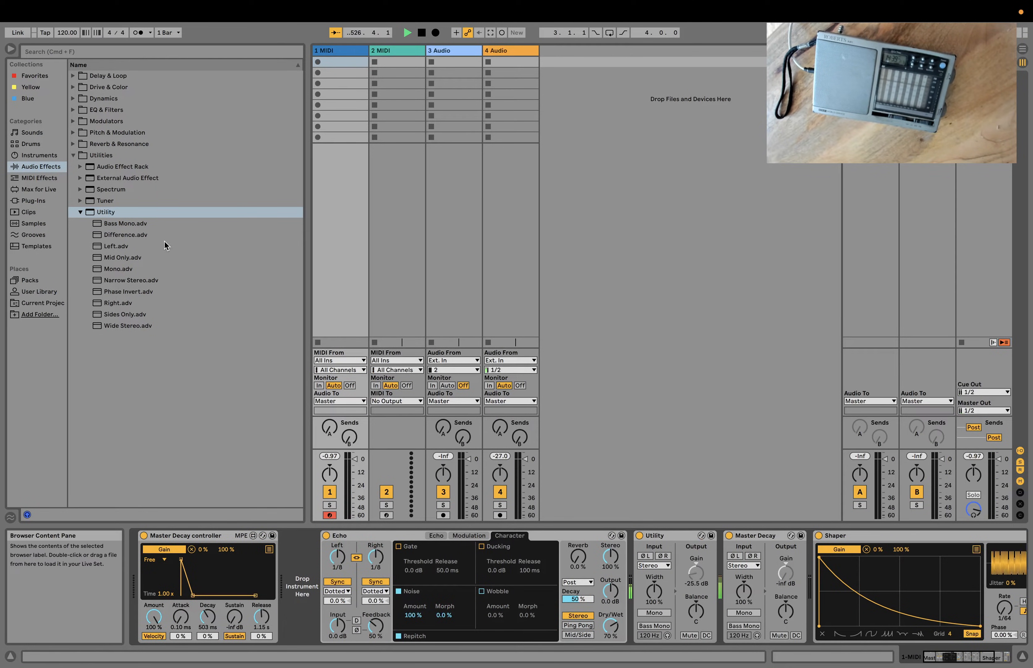
left_click(52, 185)
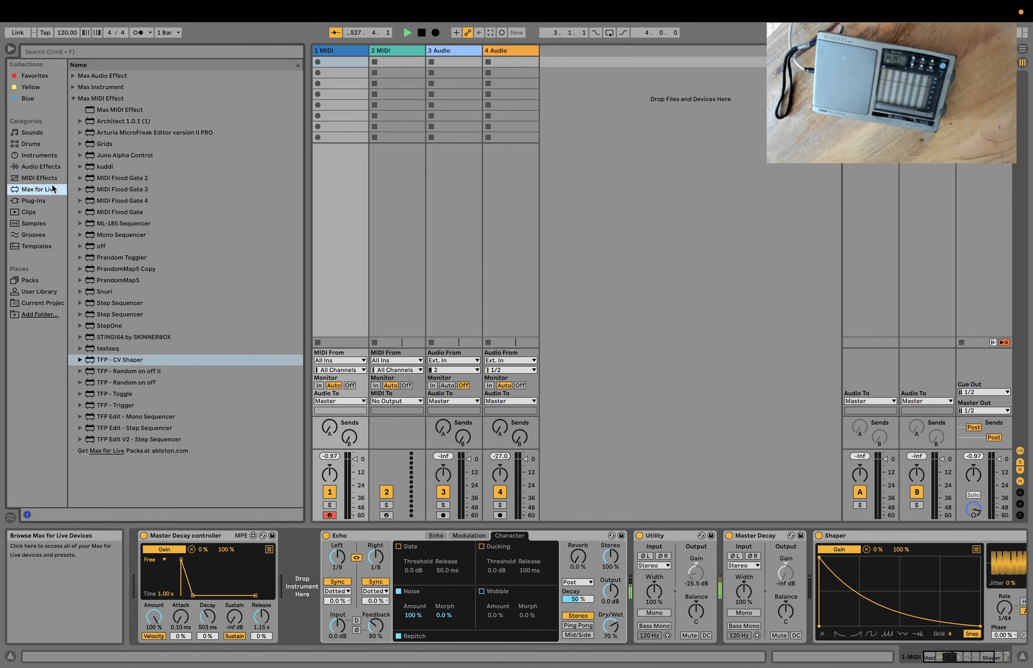
double_click(90, 363)
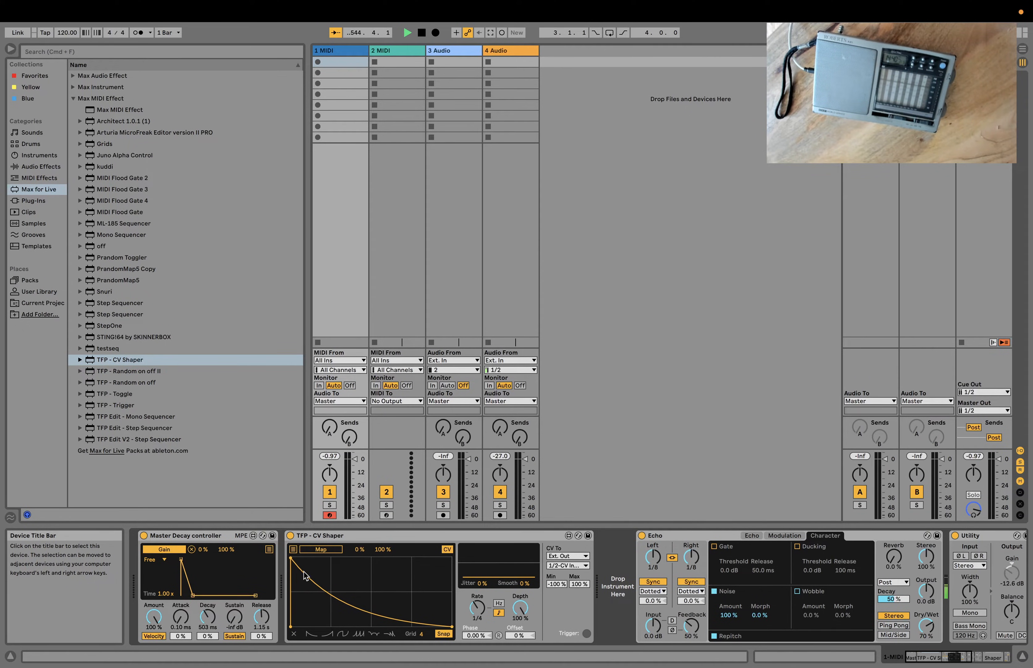
- Reshape the CV Shaper's curve to stay at zero until the first grid line, rise vertically to maximum and decay
left_click_drag(291, 560, 331, 559)
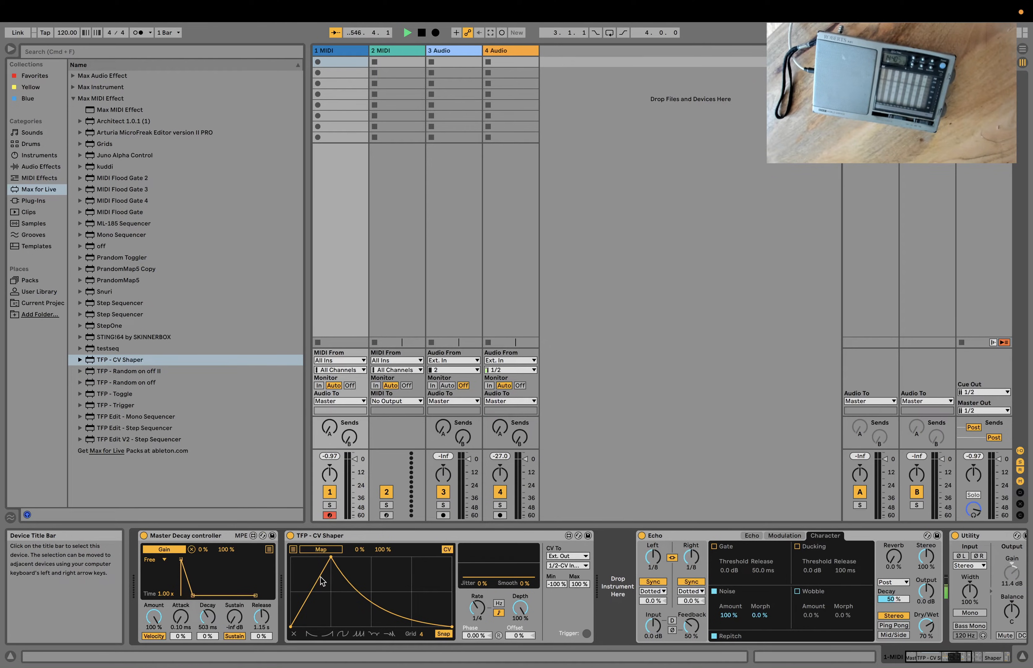
left_click_drag(320, 577, 322, 616)
key("super+z")
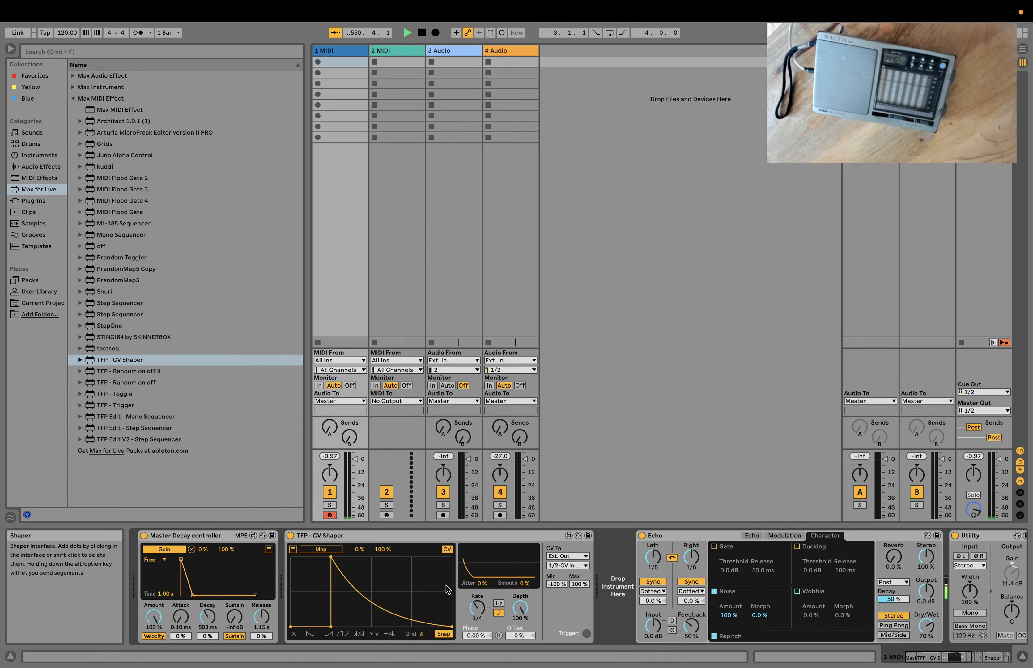
- Group the Utility between Echo and Master Decay into an Audio Effect Rack and create a second, empty chain
scroll(675, 591, "right", 15)
scroll(674, 591, "left", 10)
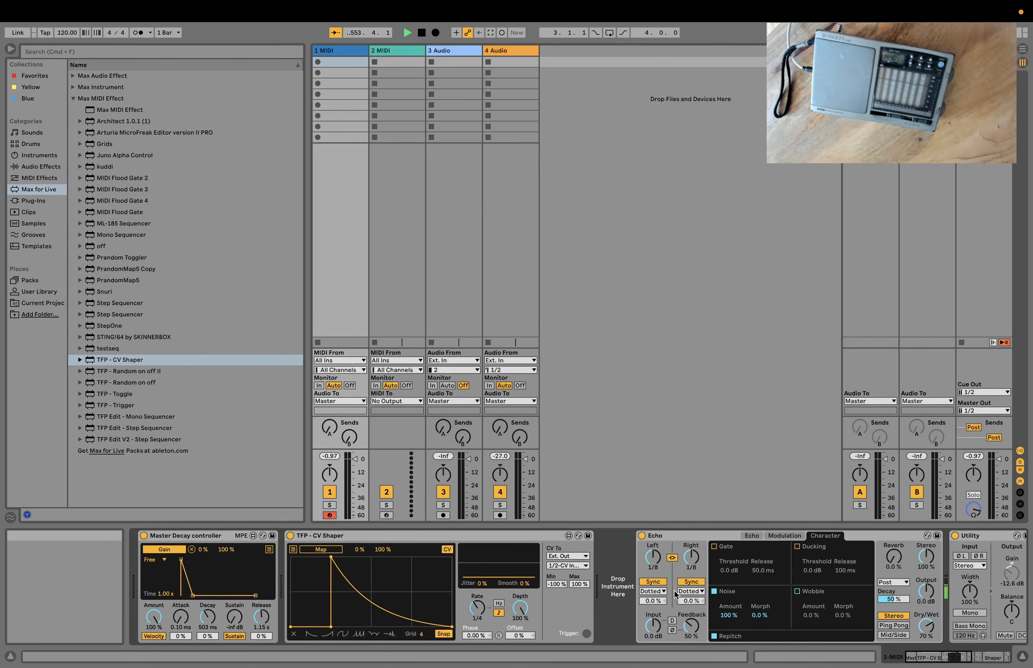
scroll(778, 578, "right", 12)
scroll(778, 579, "left", 5)
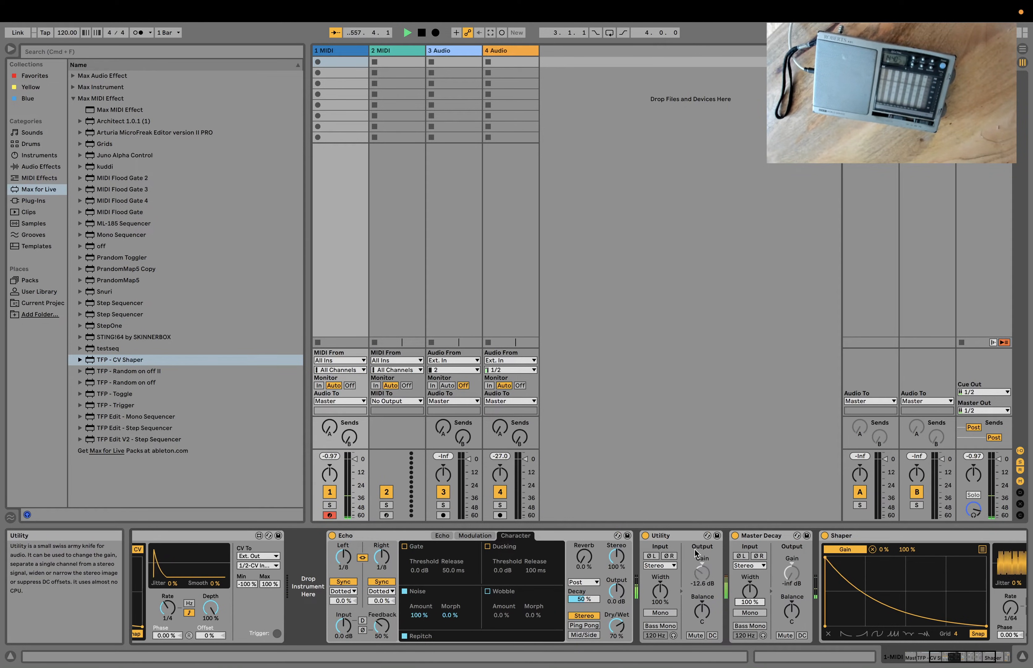
left_click(679, 542)
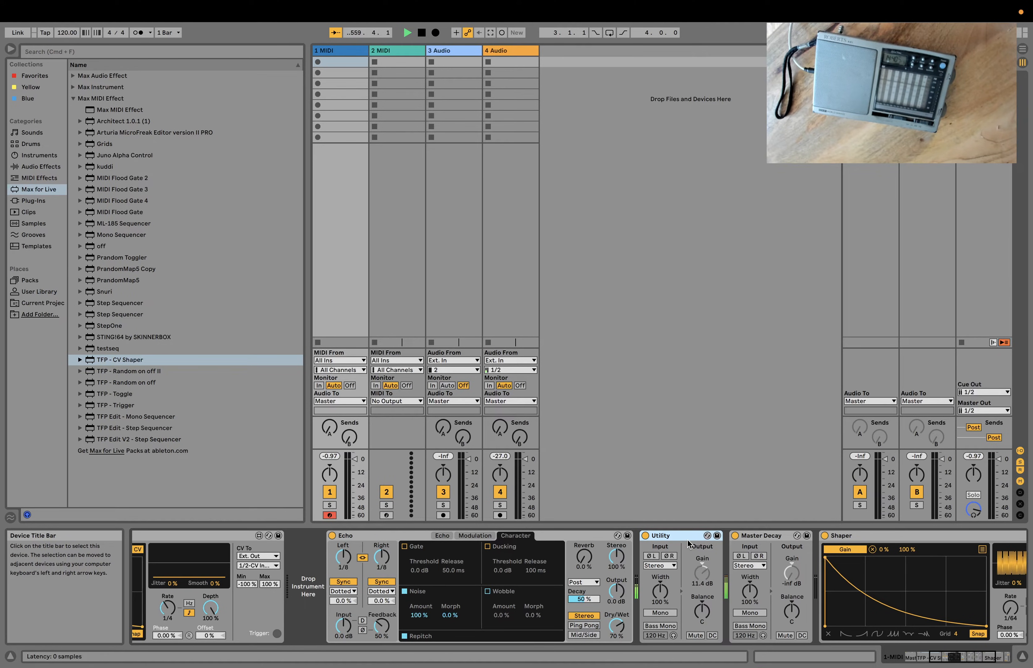
key("super+g")
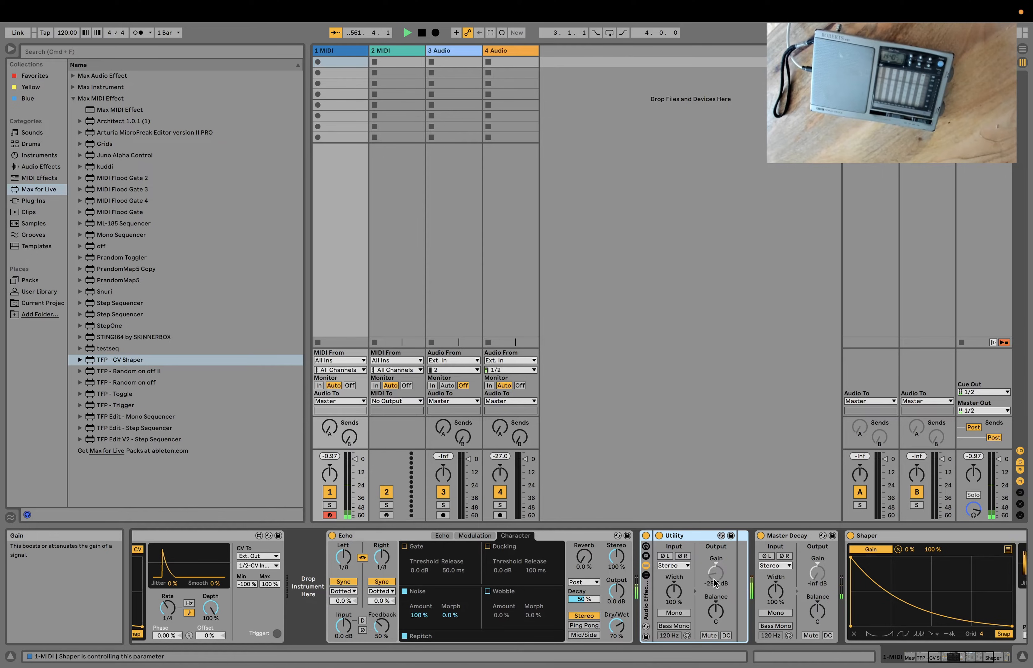
left_click(646, 575)
right_click(678, 586)
left_click(690, 591)
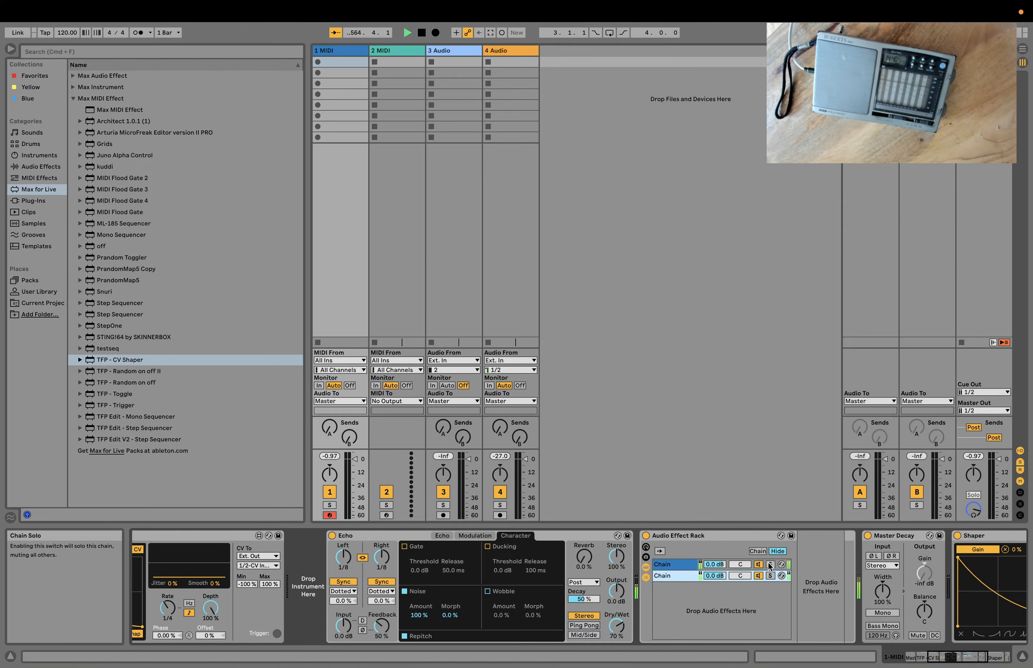
- Toggle the rack's two chains to compare them, leaving the first muted and the second active
left_click(666, 576)
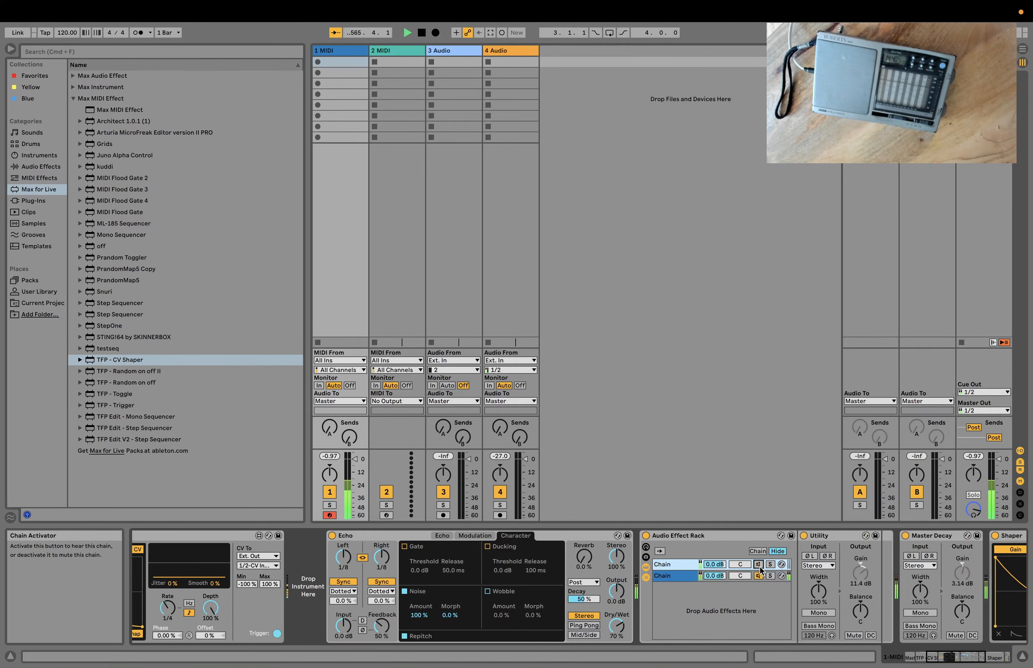
left_click(667, 578)
scroll(702, 612, "right", 4)
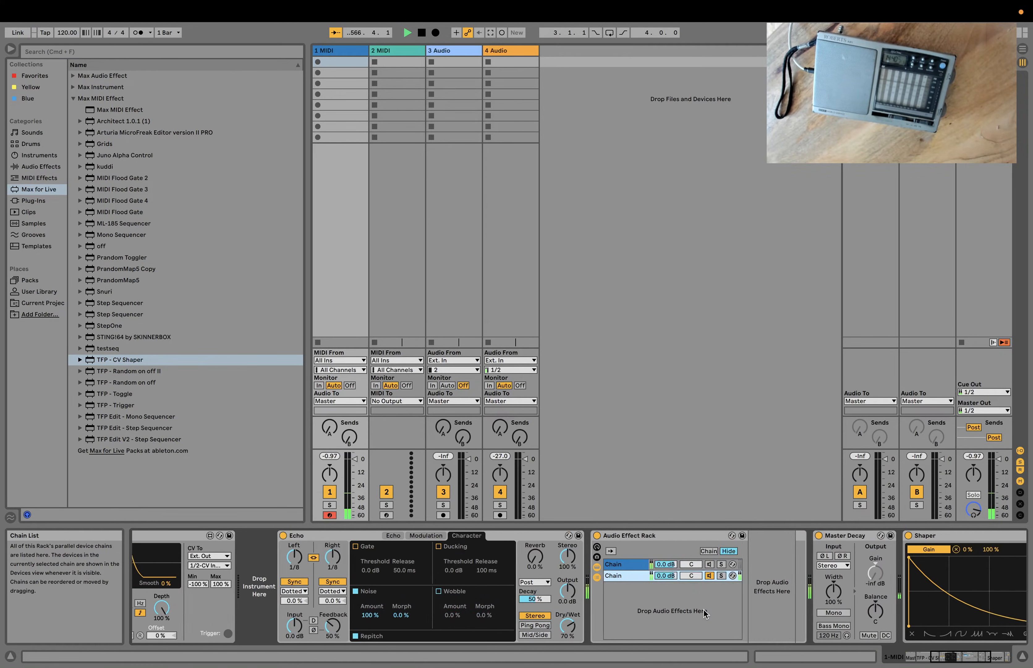
left_click(655, 564)
left_click(655, 577)
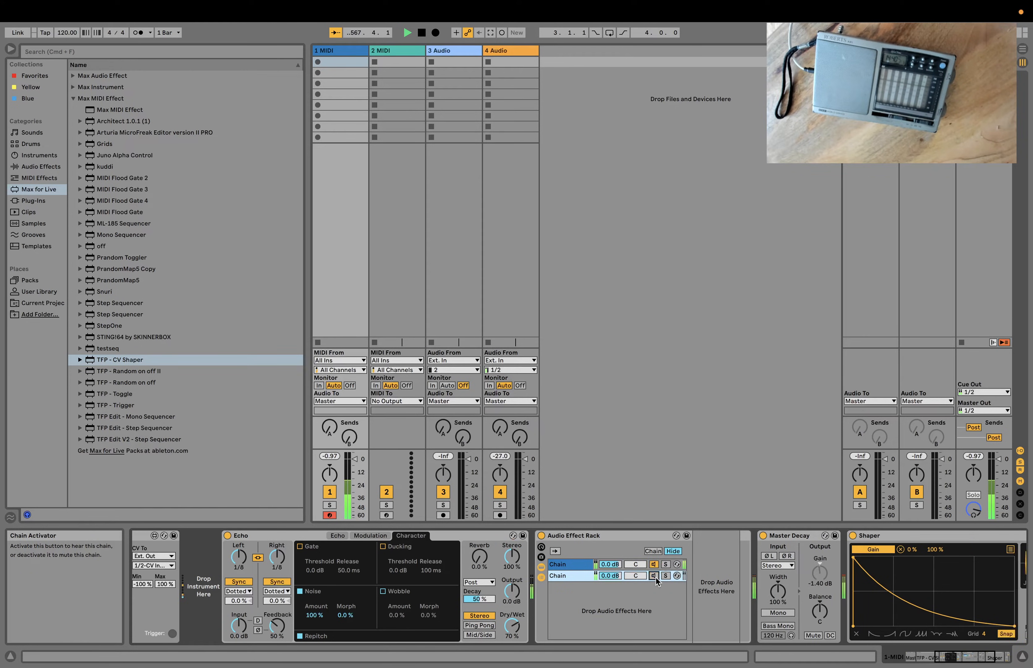
left_click(654, 565)
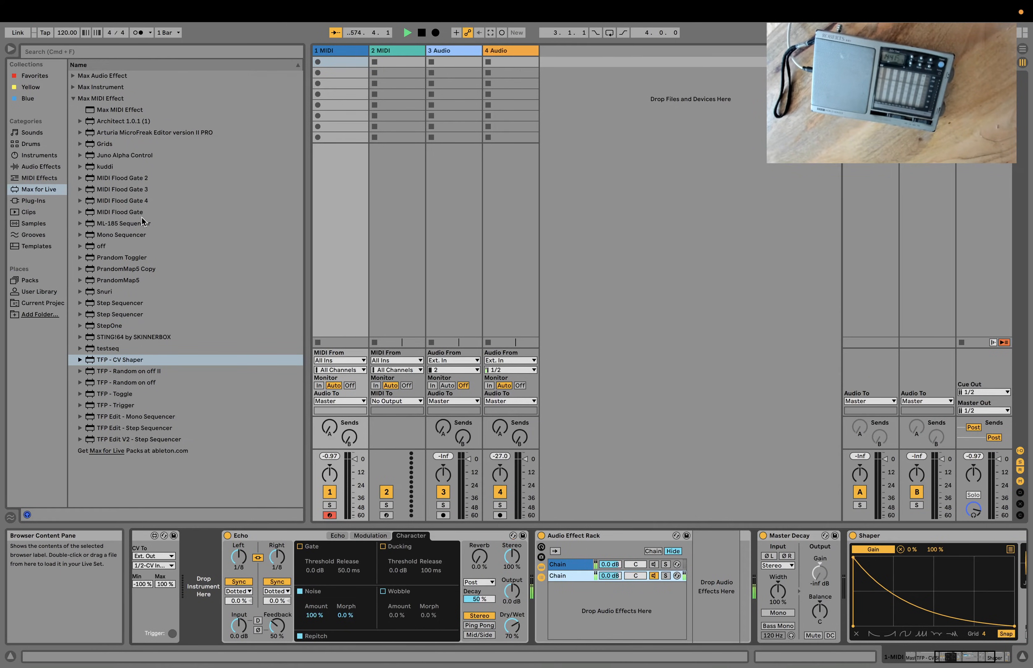
- Add a Utility to the rack's second chain and map the CV Shaper to its gain
left_click(51, 167)
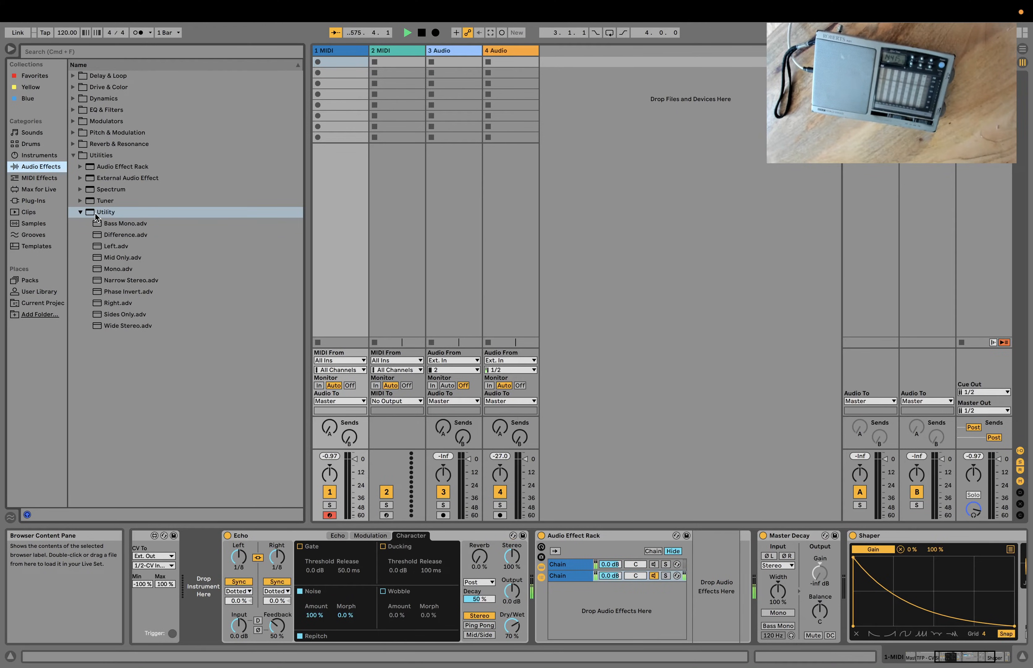
left_click_drag(95, 215, 704, 570)
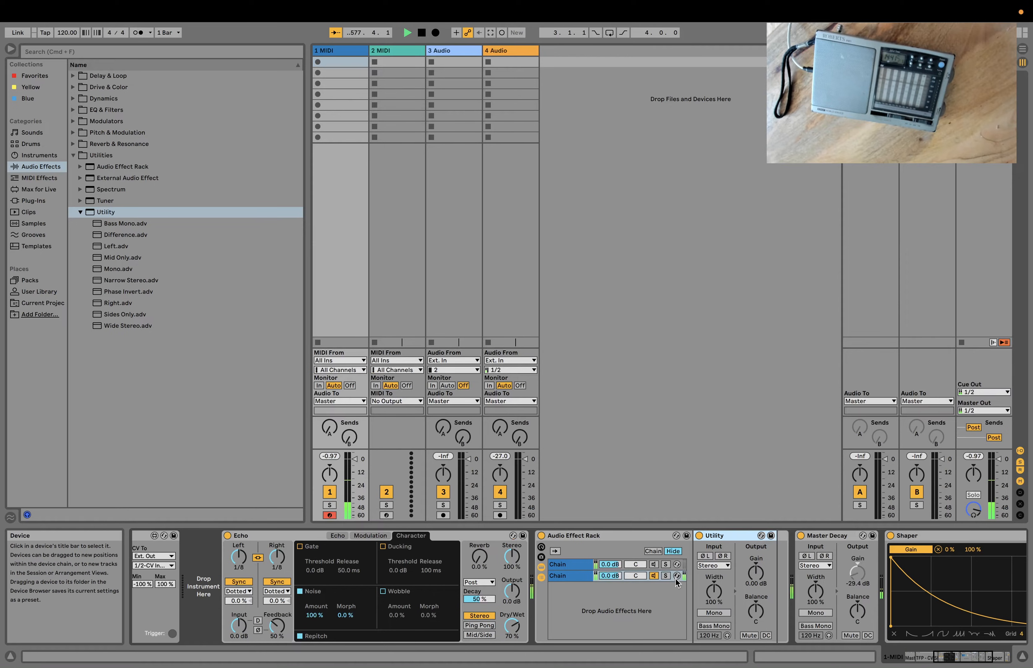
scroll(637, 586, "left", 10)
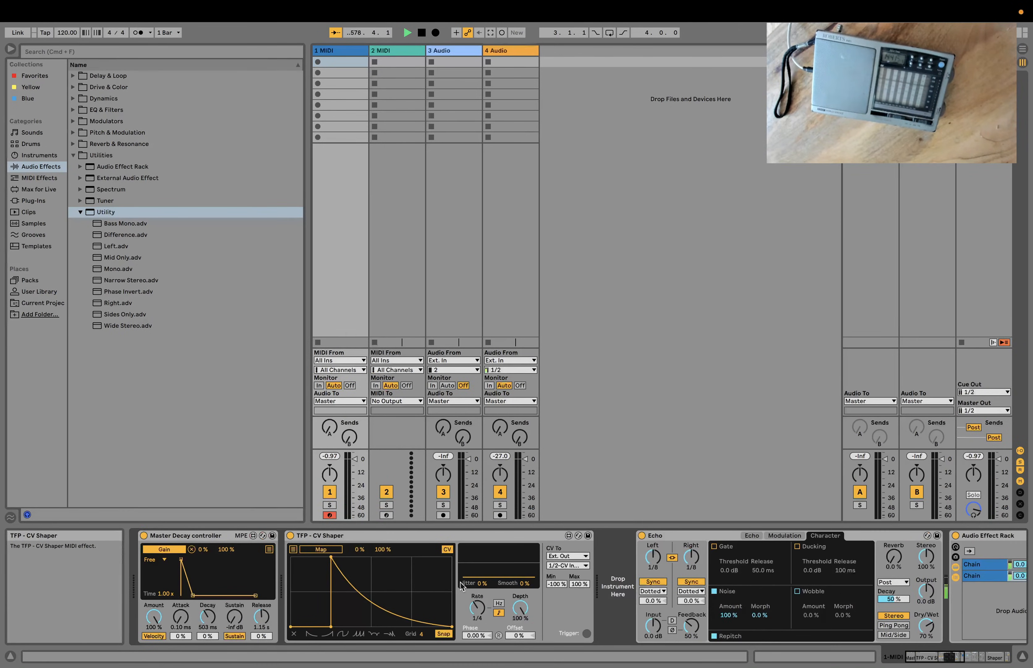
scroll(614, 568, "right", 10)
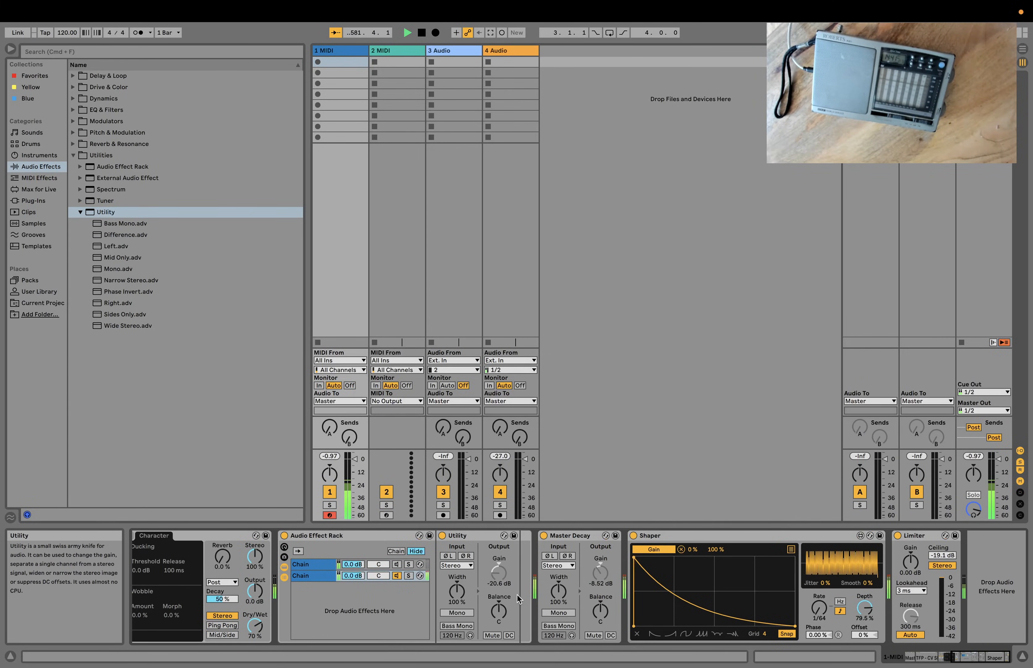
scroll(517, 595, "left", 10)
scroll(518, 595, "left", 2)
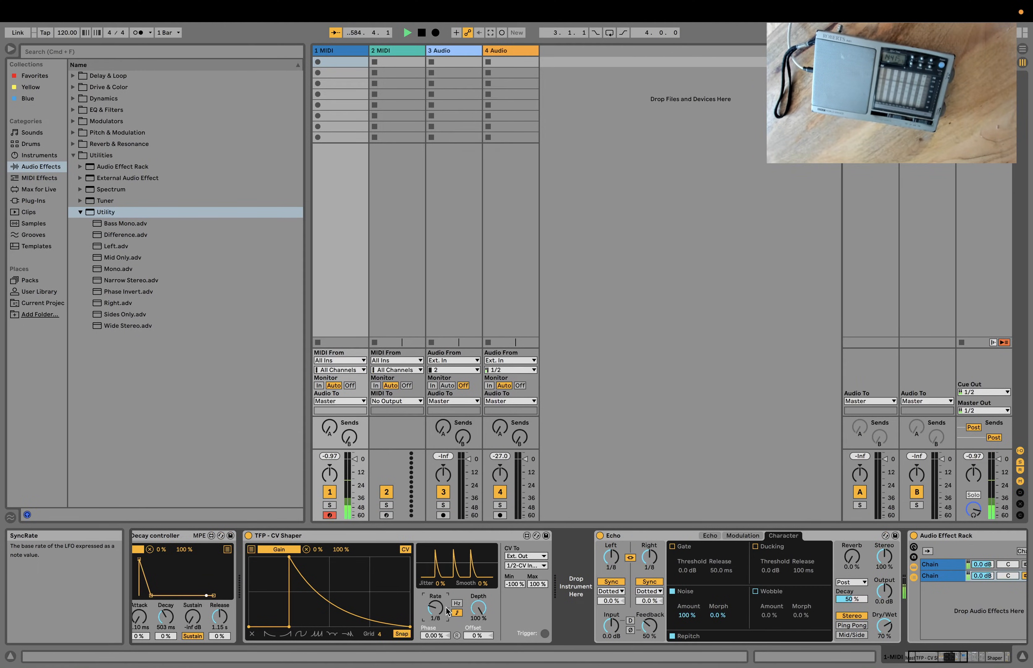
- Lengthen the Master Decay controller's decay to 5.29 s
scroll(402, 621, "left", 4)
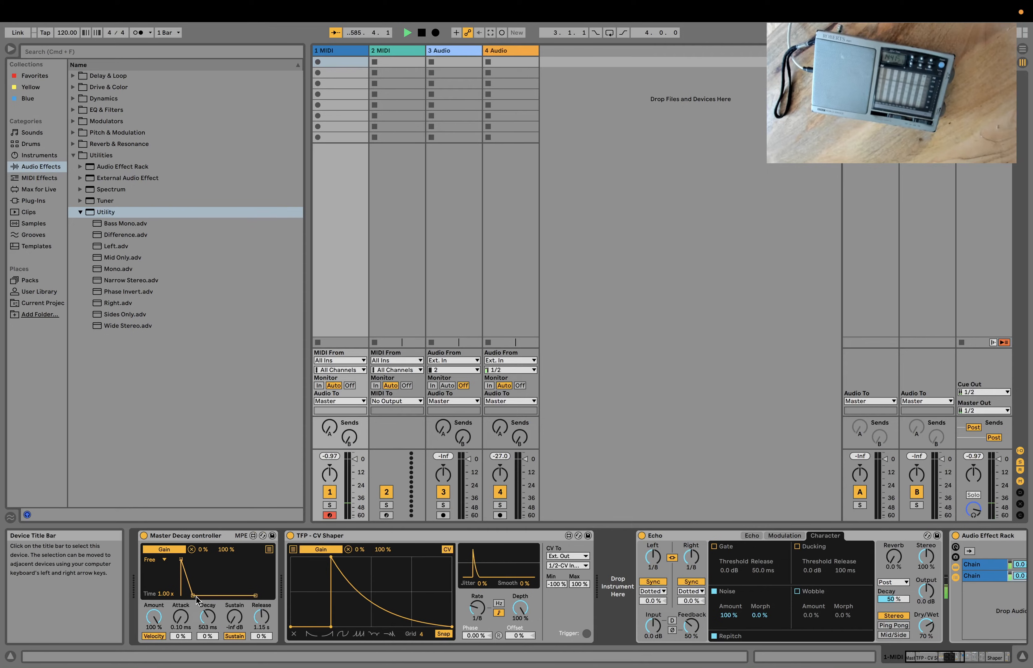
left_click_drag(193, 594, 200, 595)
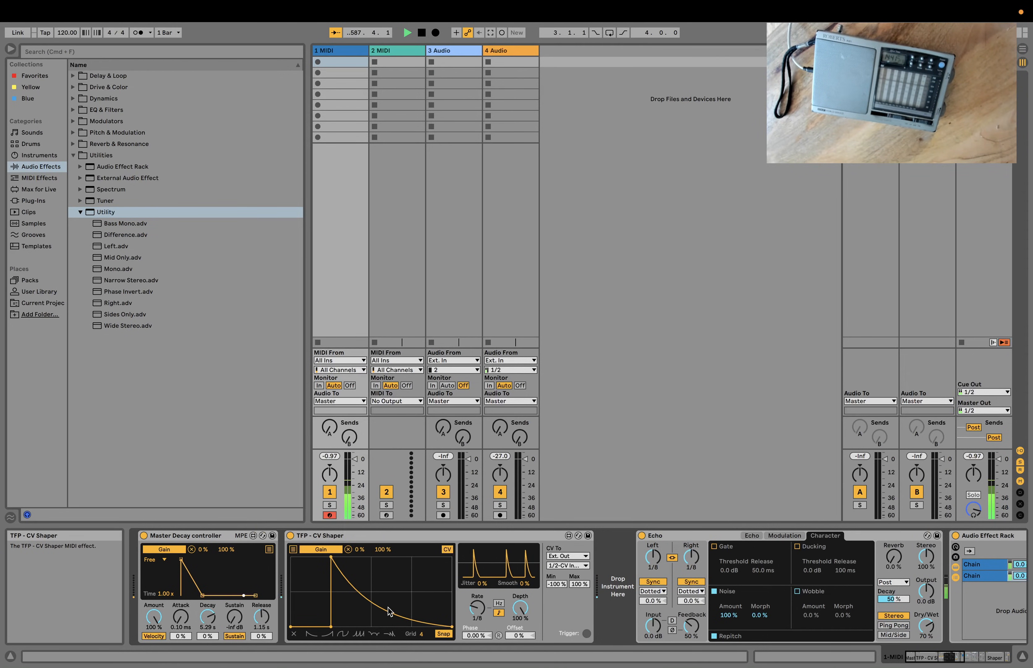
scroll(516, 631, "right", 10)
scroll(516, 633, "right", 2)
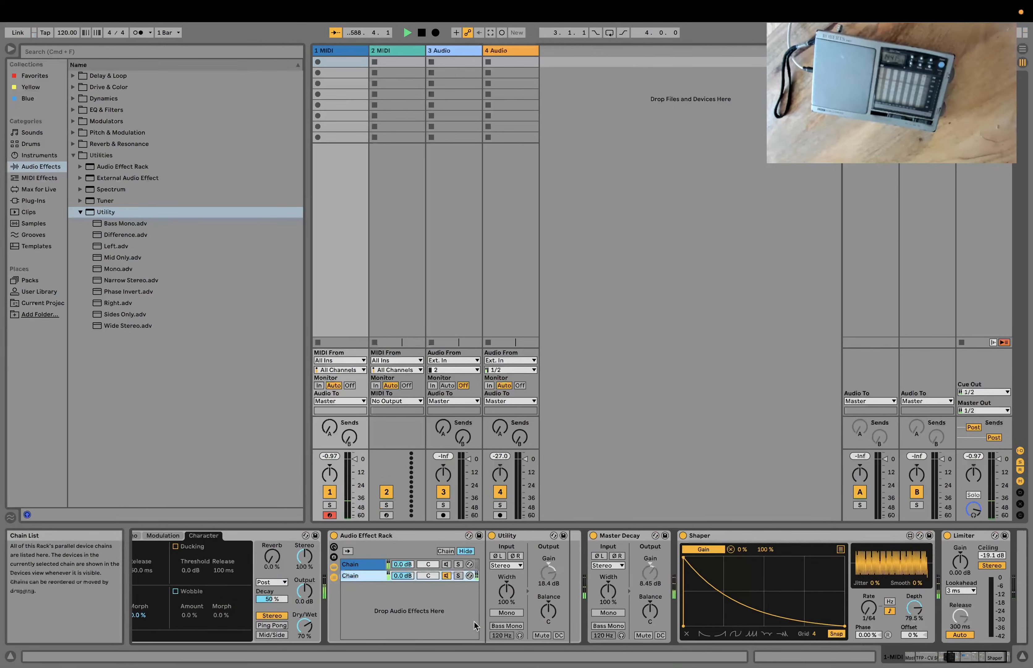
- Slow the CV Shaper's synced rate to 3 and shorten the Master Decay controller's decay to 208 ms
scroll(462, 618, "left", 12)
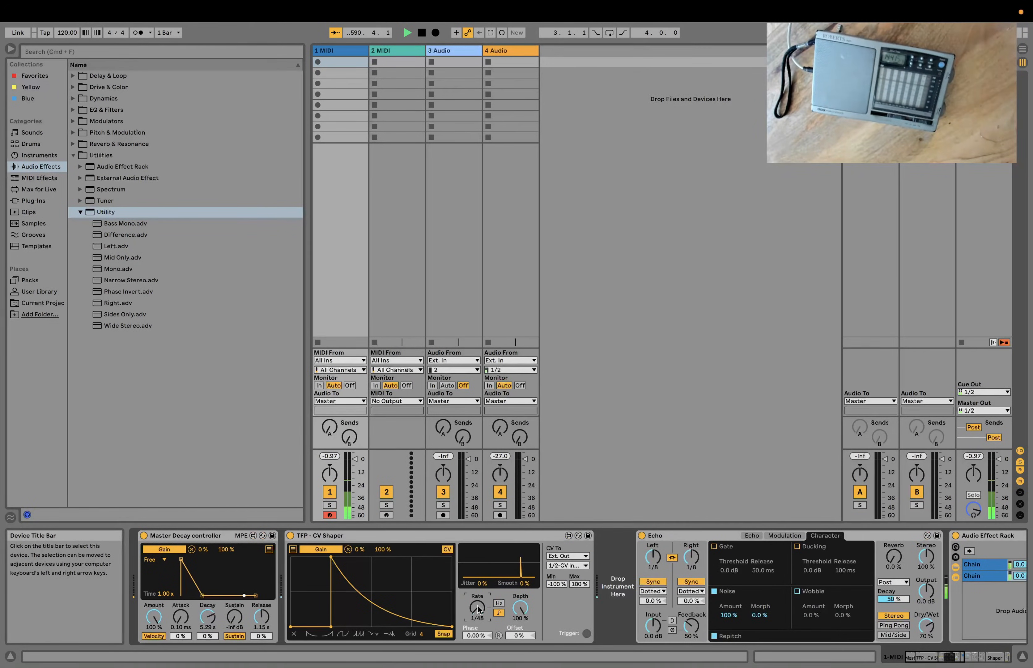
scroll(478, 609, "down", 10)
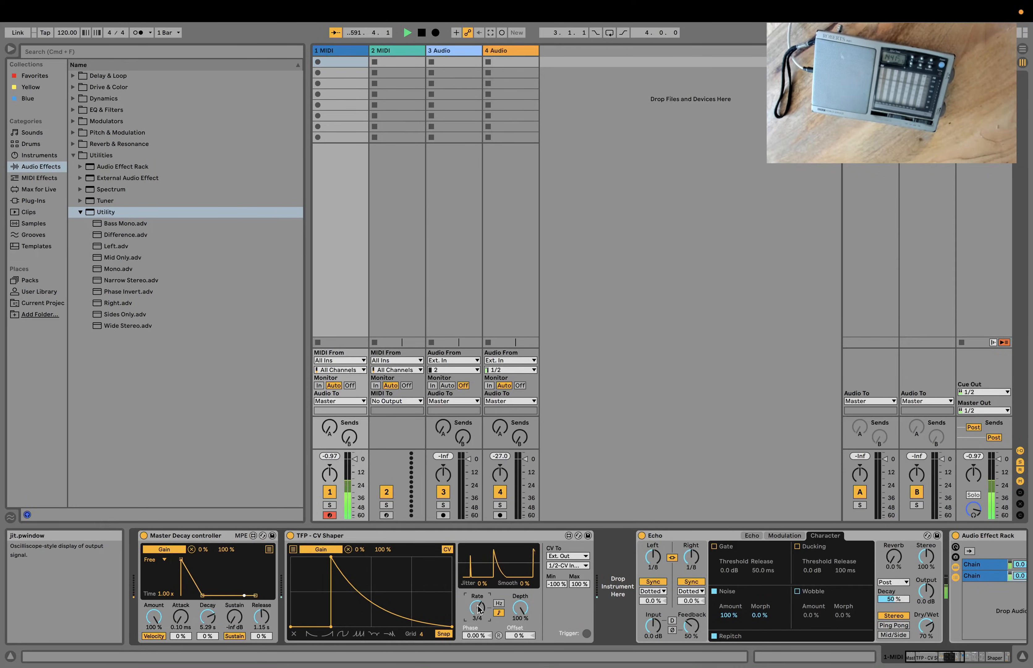
scroll(479, 609, "down", 4)
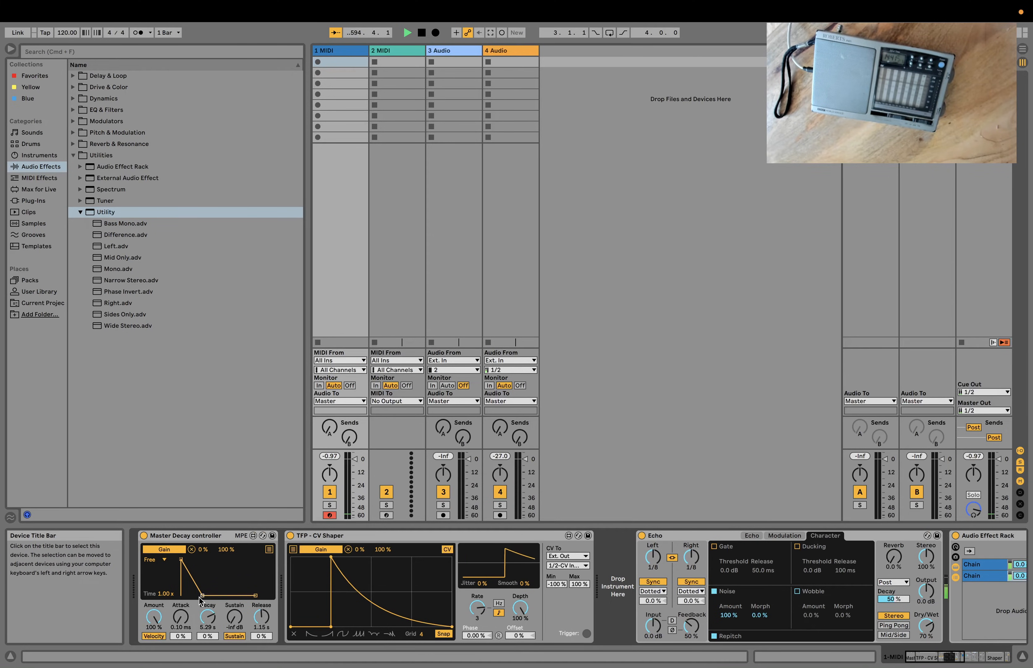
left_click_drag(201, 595, 190, 596)
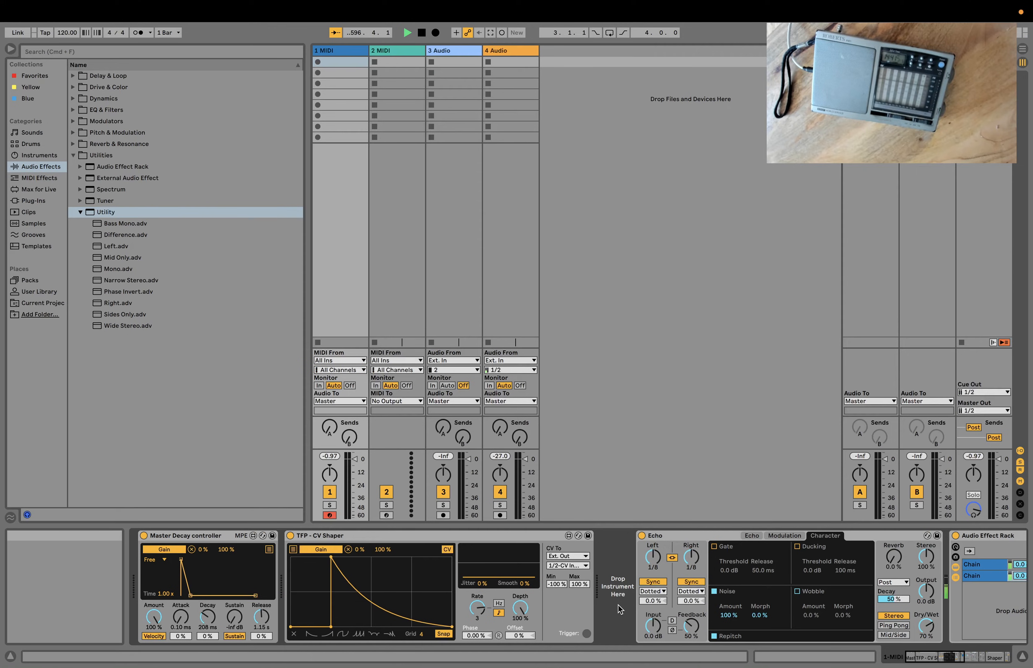
- Move the CV Shaper curve's vertical rise and peak close to its start, leaving only a very short initial delay
left_click(408, 613)
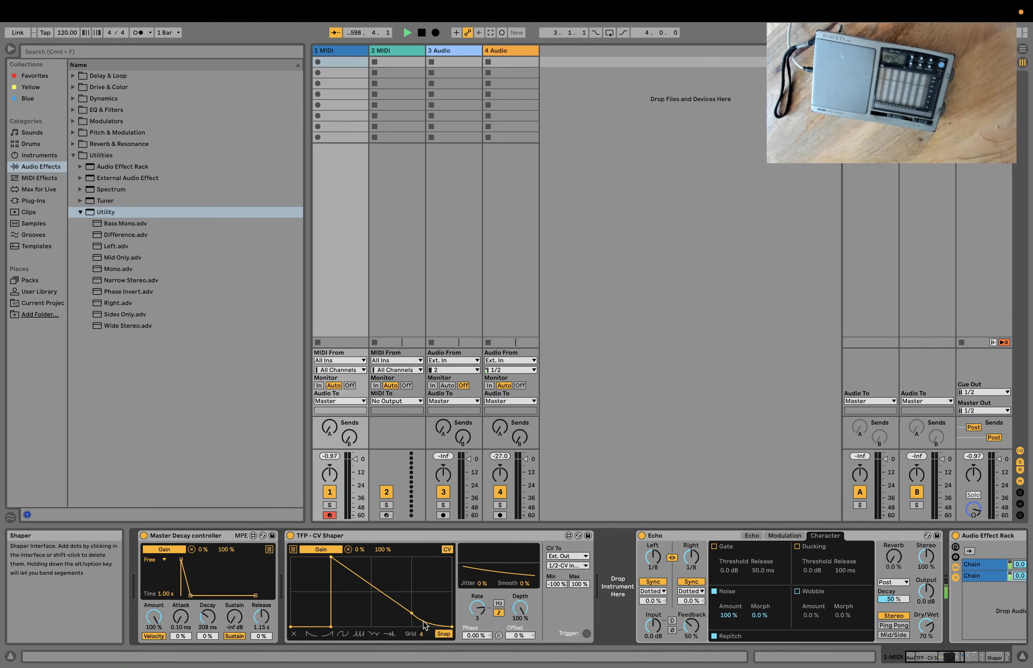
key("super+z")
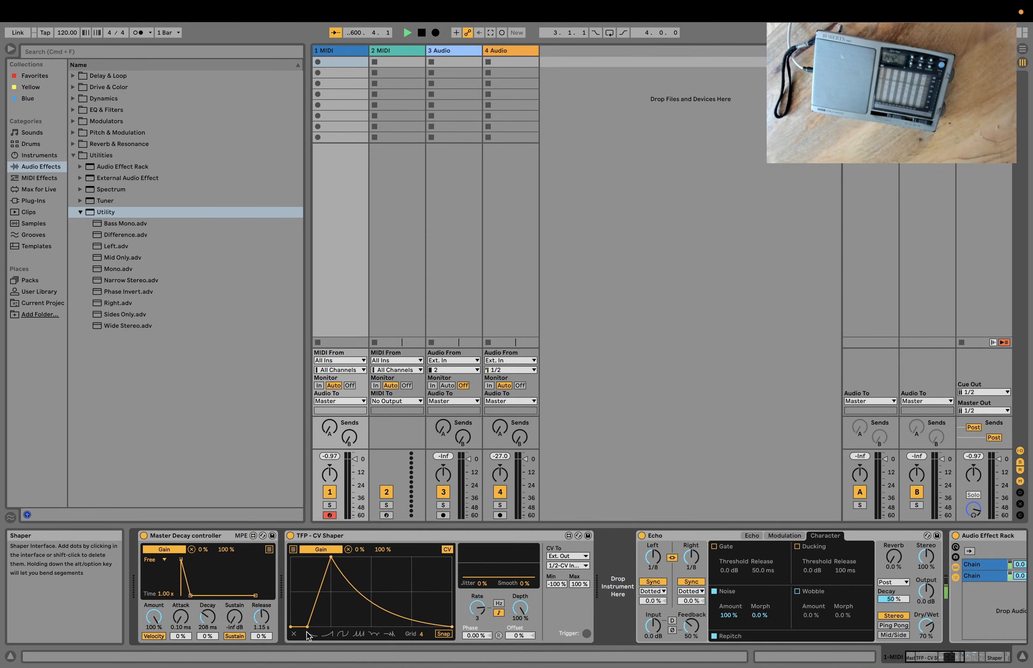
left_click_drag(332, 560, 307, 559)
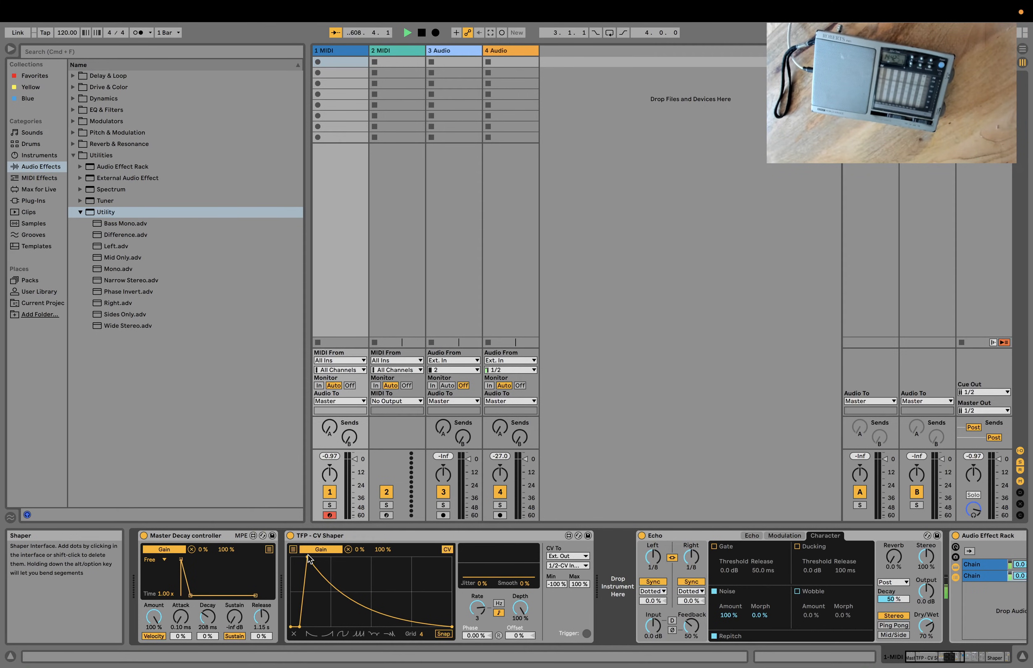
left_click_drag(304, 556, 299, 554)
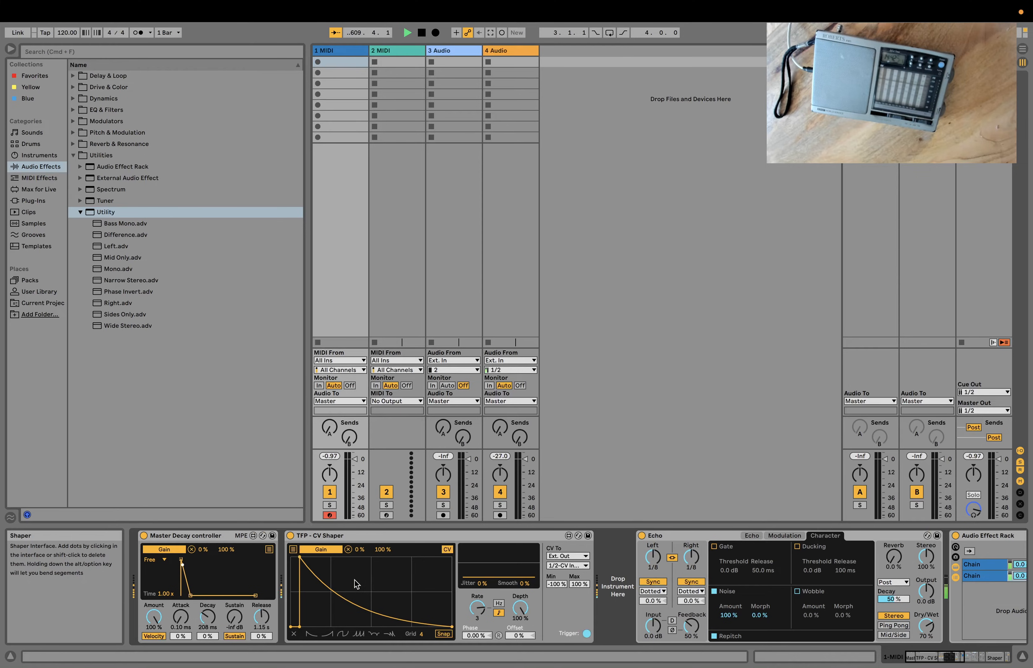
- Activate both chains of the Audio Effect Rack and lower the second chain's volume to -13.7 dB
scroll(499, 568, "right", 4)
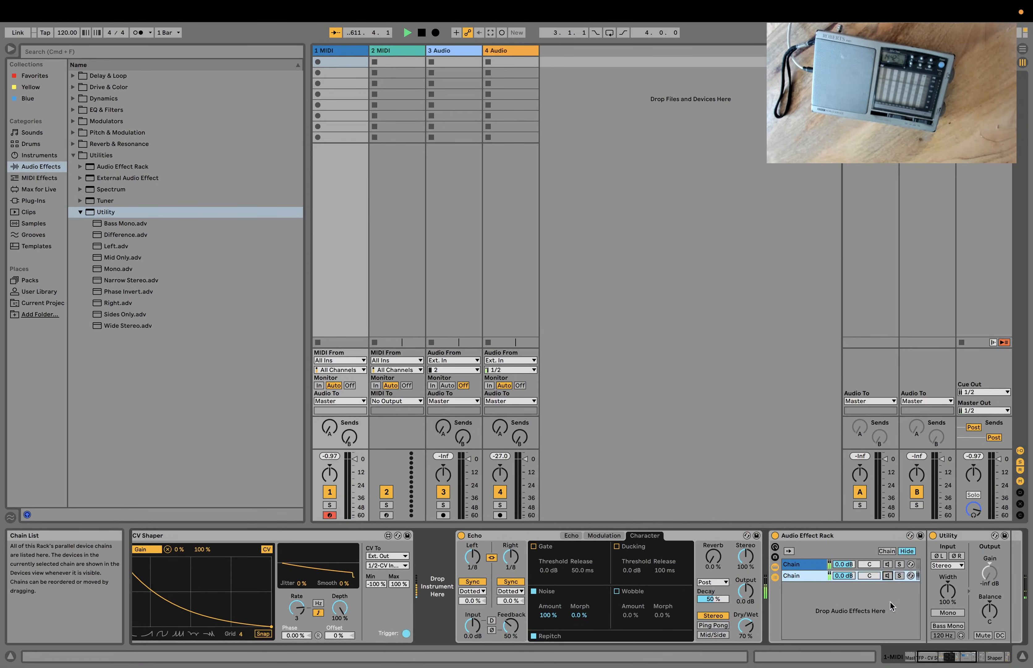
left_click(887, 576)
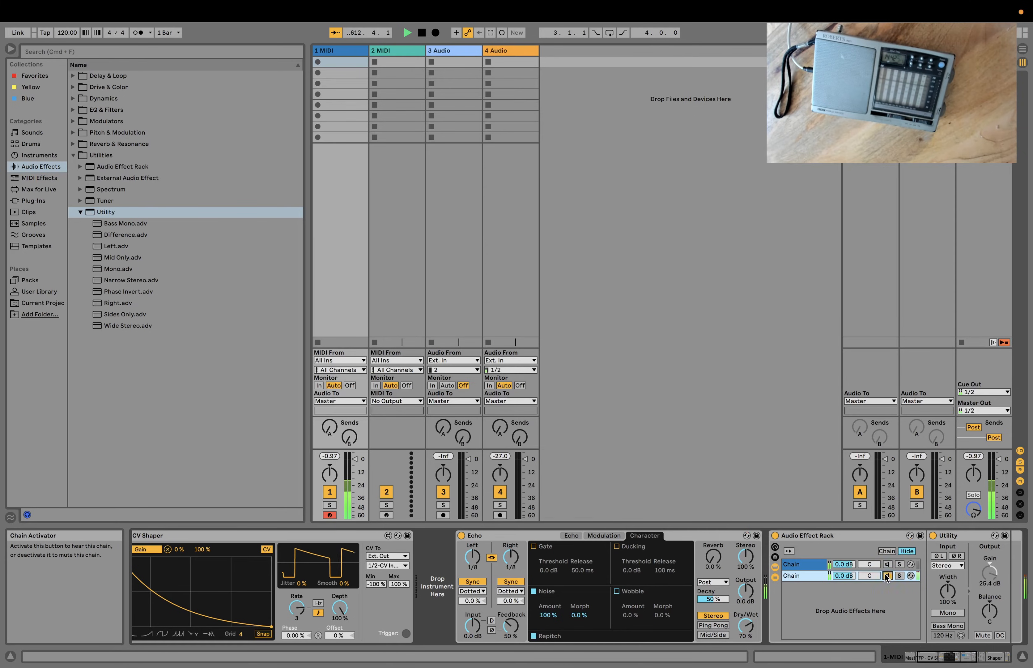
left_click(887, 564)
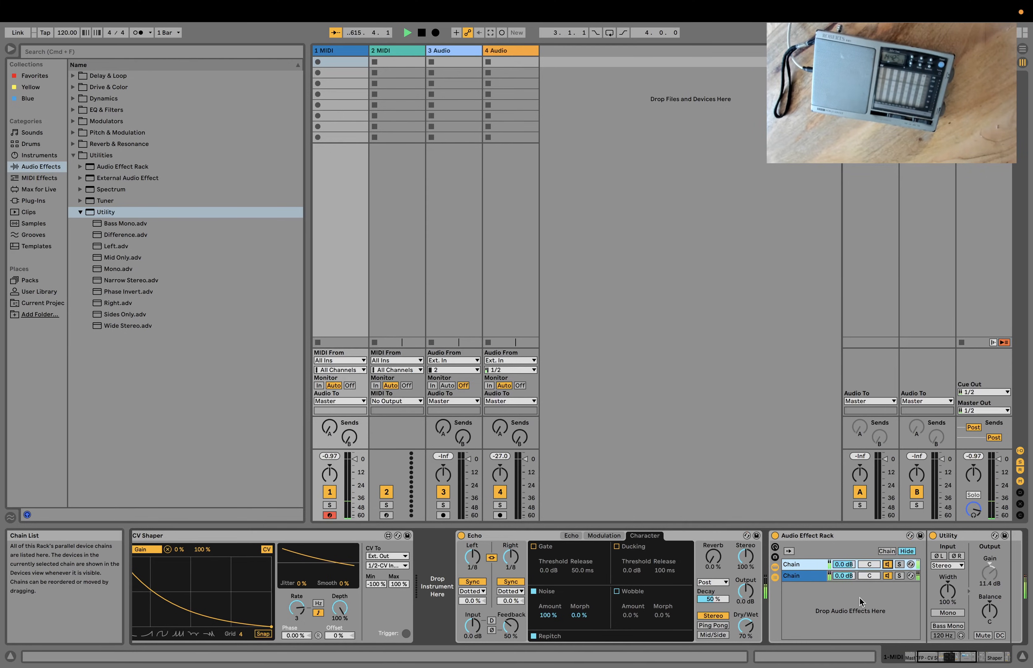
left_click_drag(842, 577, 842, 591)
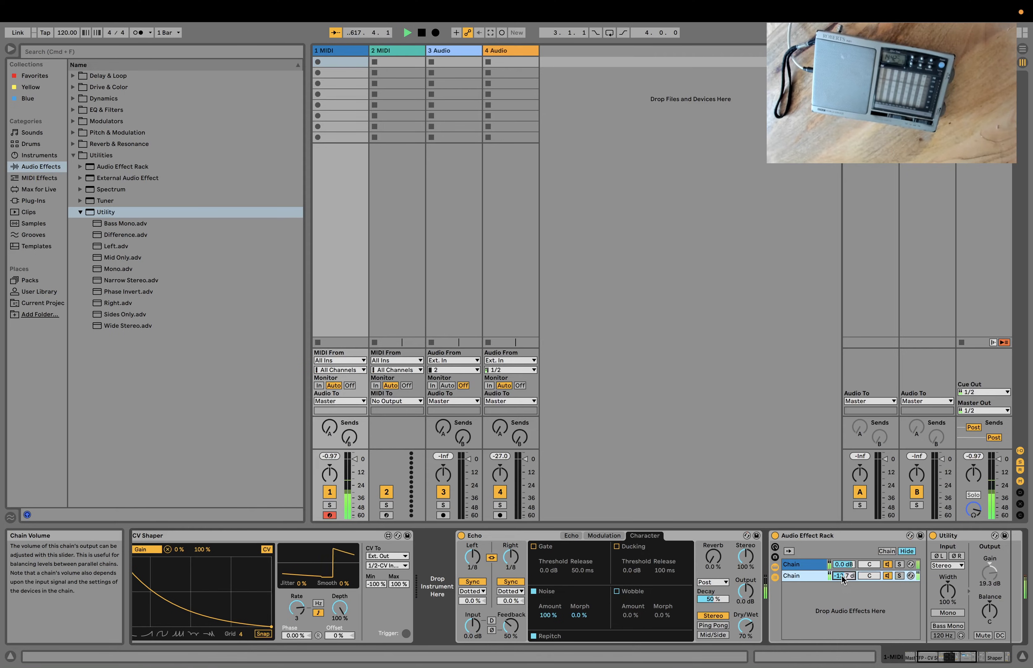
- Move the peak of the CV Shaper curve even closer to its start to shorten the initial delay
scroll(831, 608, "left", 5)
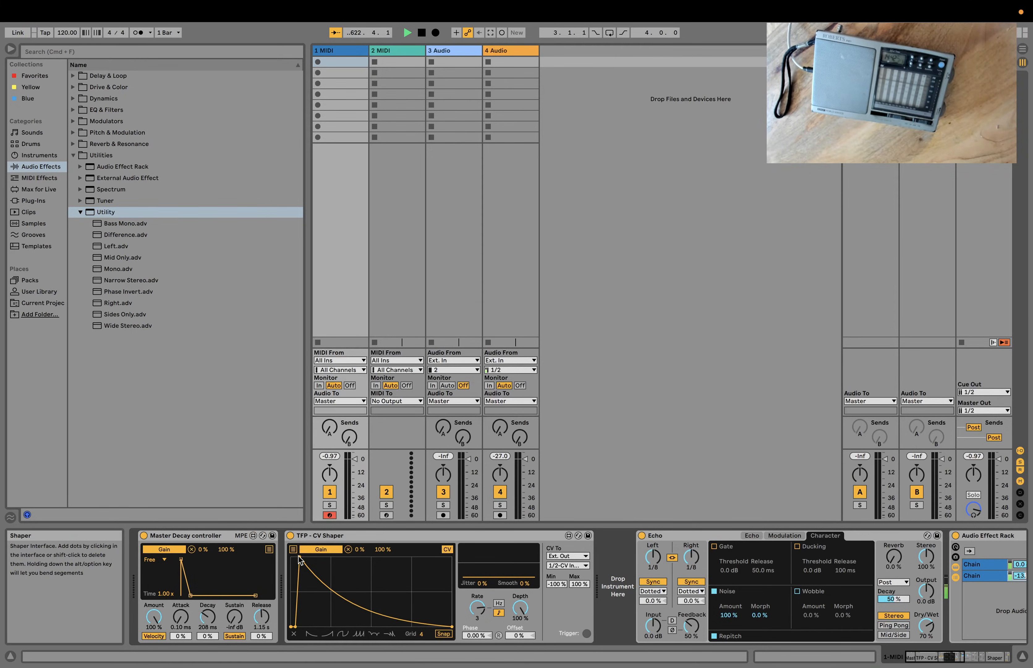
left_click_drag(298, 558, 296, 559)
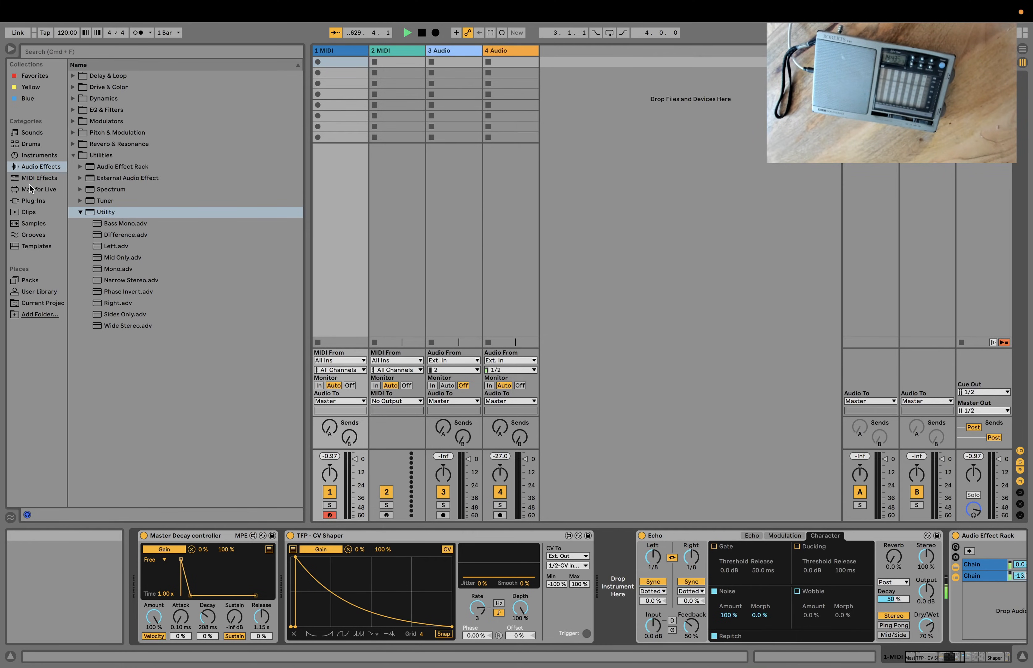
- Add a second TFP - CV Shaper after the first and reshape its curve into a short gate dropping to zero at the first quarter
left_click(28, 214)
left_click(30, 224)
left_click(31, 193)
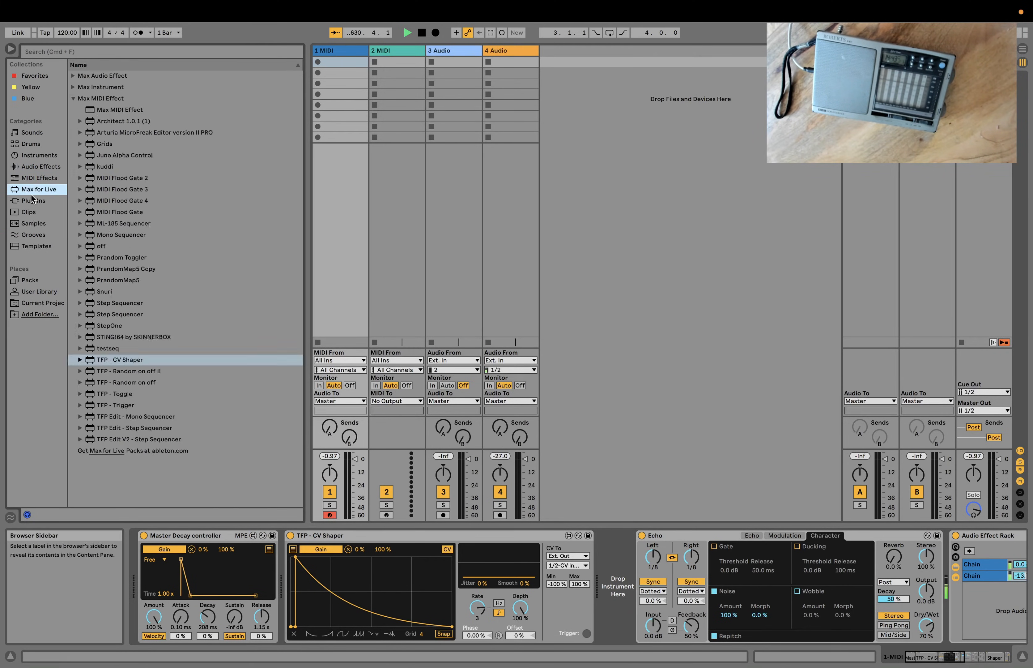
left_click_drag(98, 353, 608, 564)
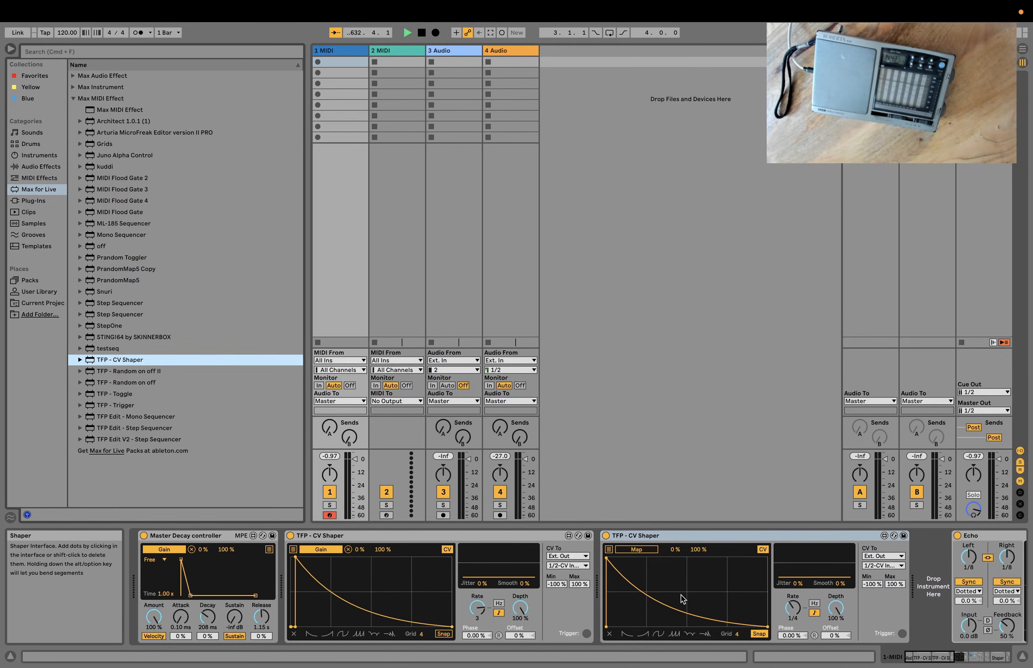
left_click_drag(648, 598, 652, 631)
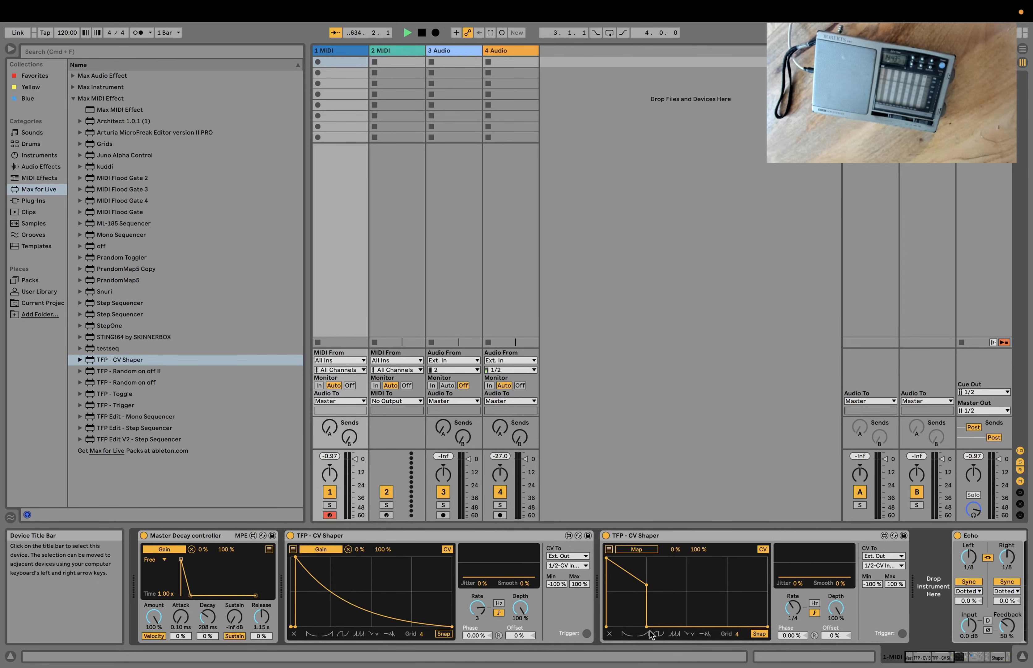
left_click(640, 555)
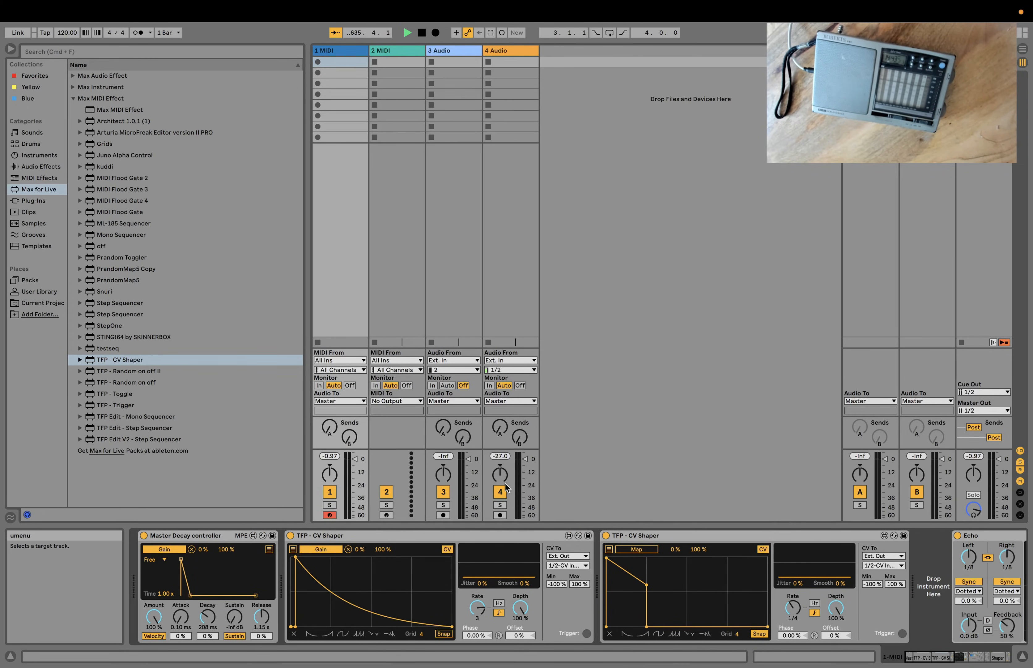
- Add another Utility at the end of the rack's first chain and map the second CV Shaper to its gain
scroll(805, 586, "right", 10)
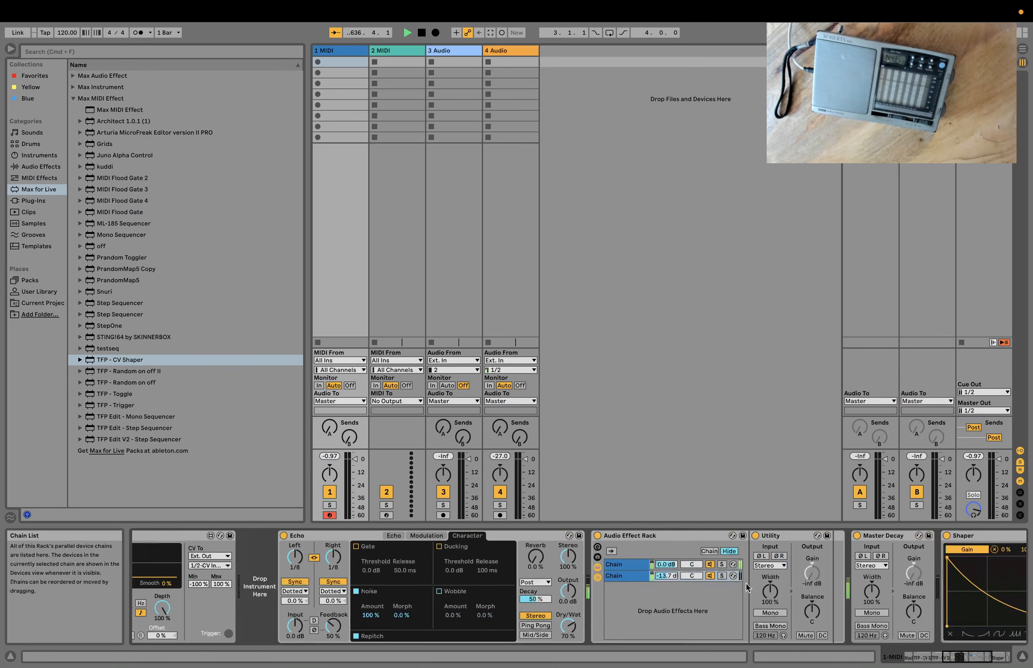
left_click(639, 573)
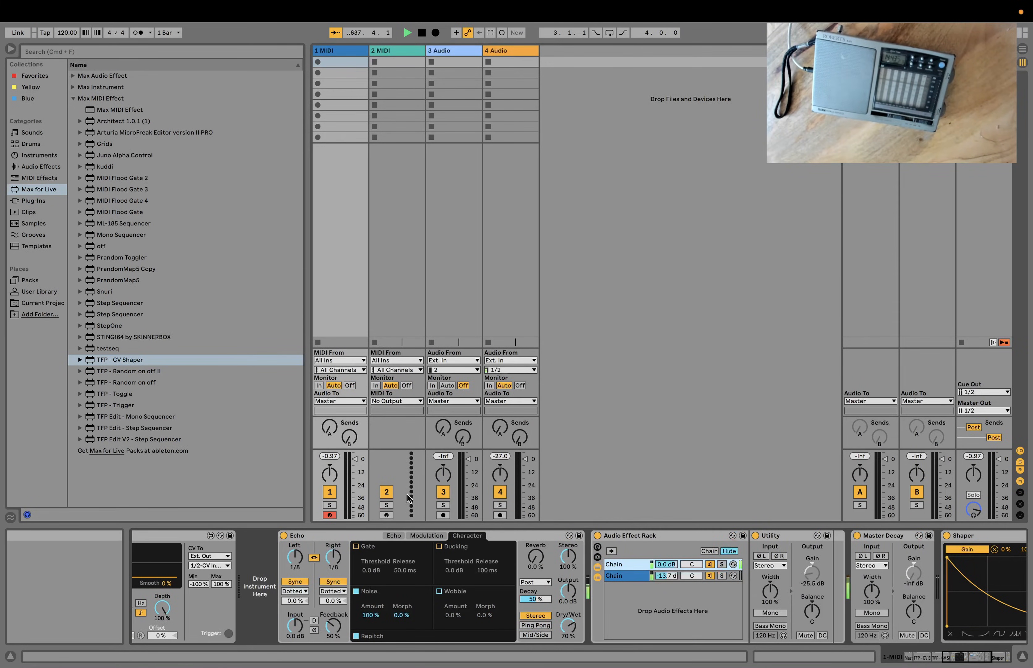
left_click(36, 167)
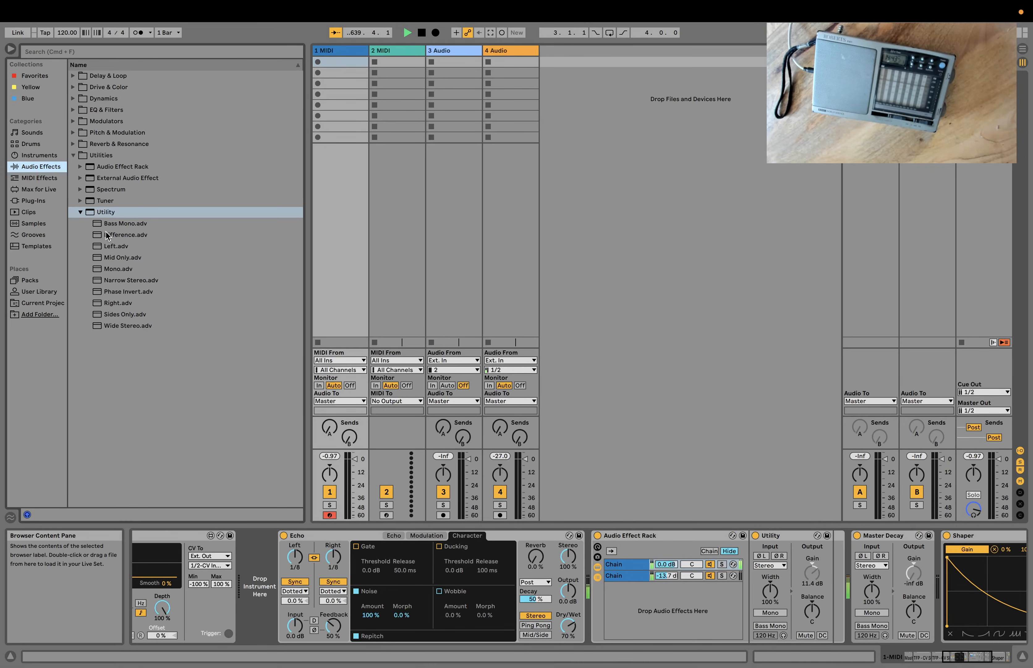
left_click(91, 214)
left_click_drag(256, 322, 831, 564)
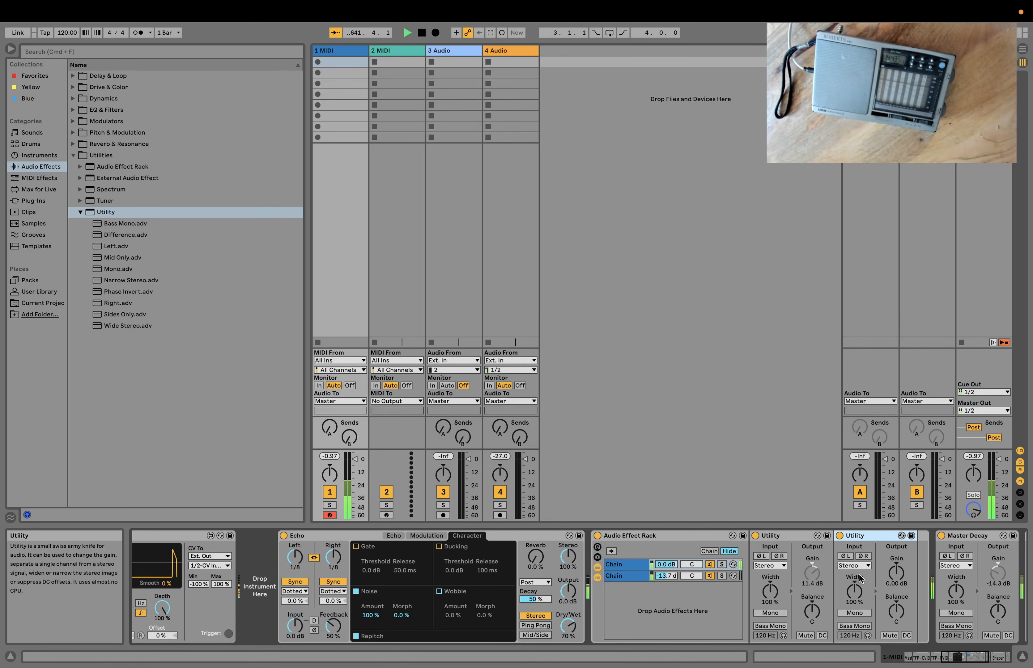
scroll(800, 569, "left", 10)
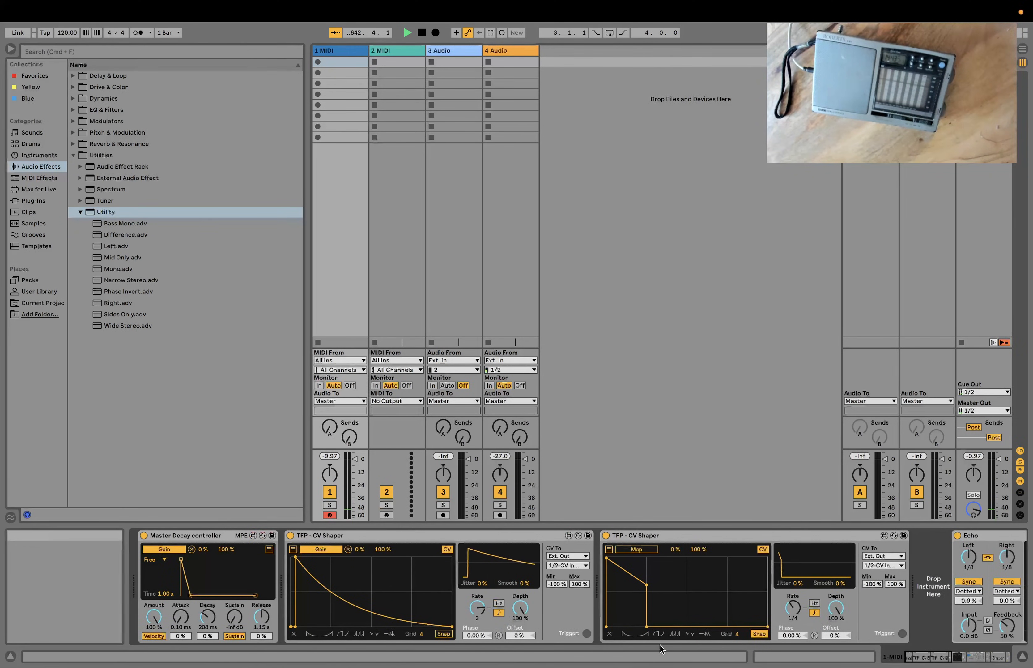
scroll(638, 556, "right", 10)
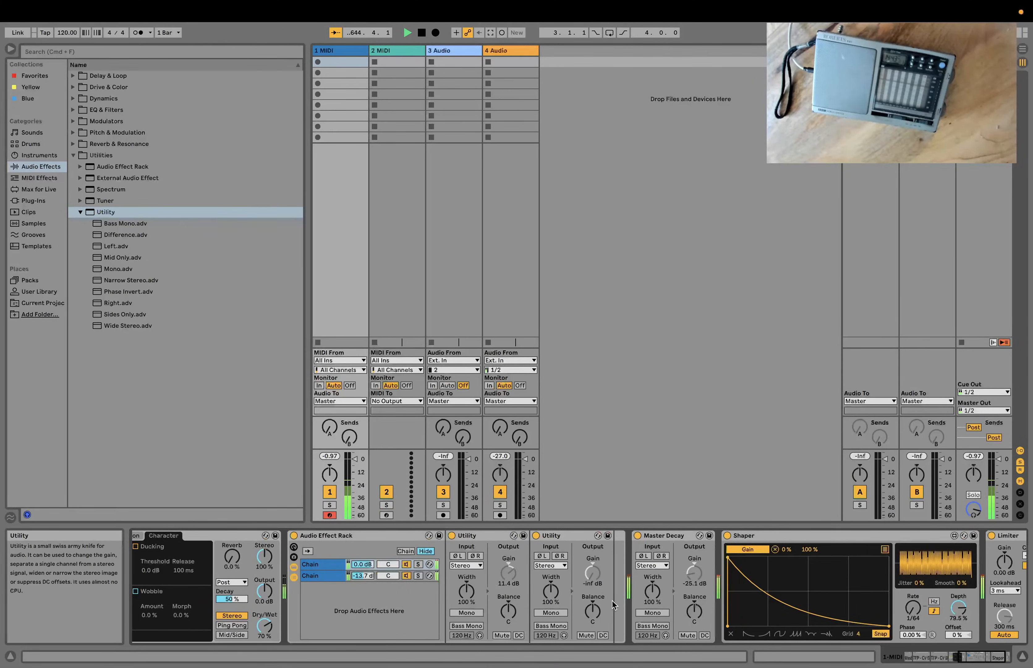
scroll(601, 620, "left", 8)
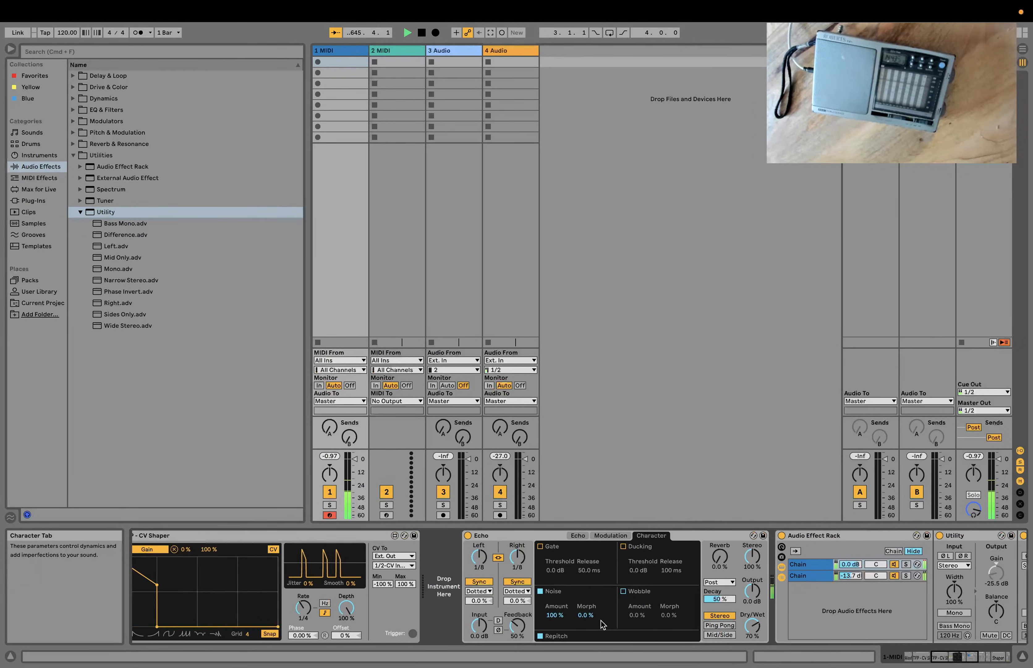
scroll(601, 620, "left", 10)
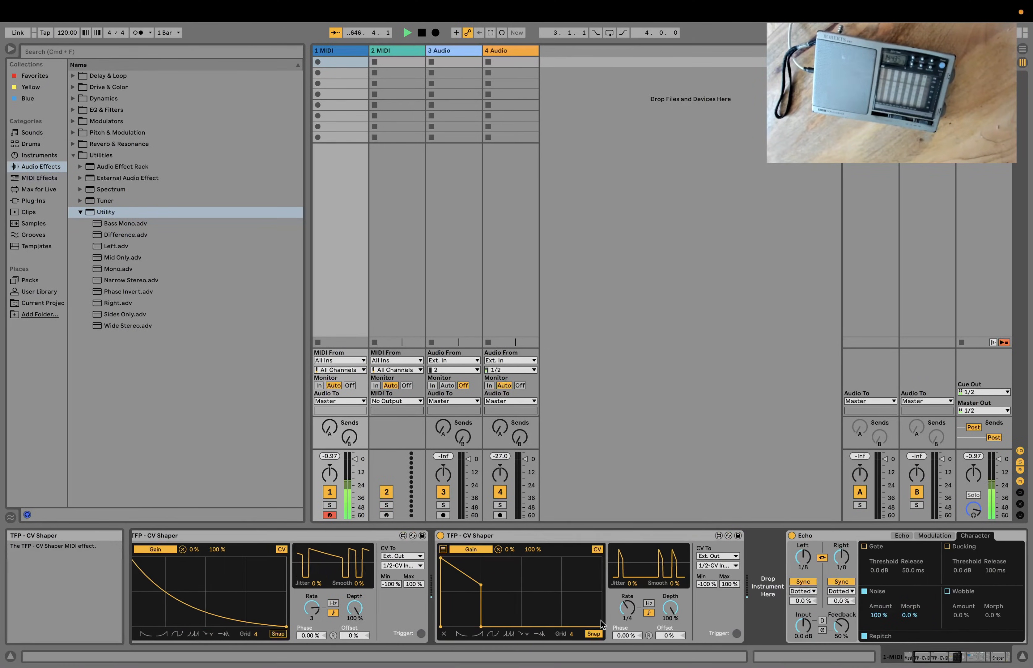
scroll(448, 604, "left", 5)
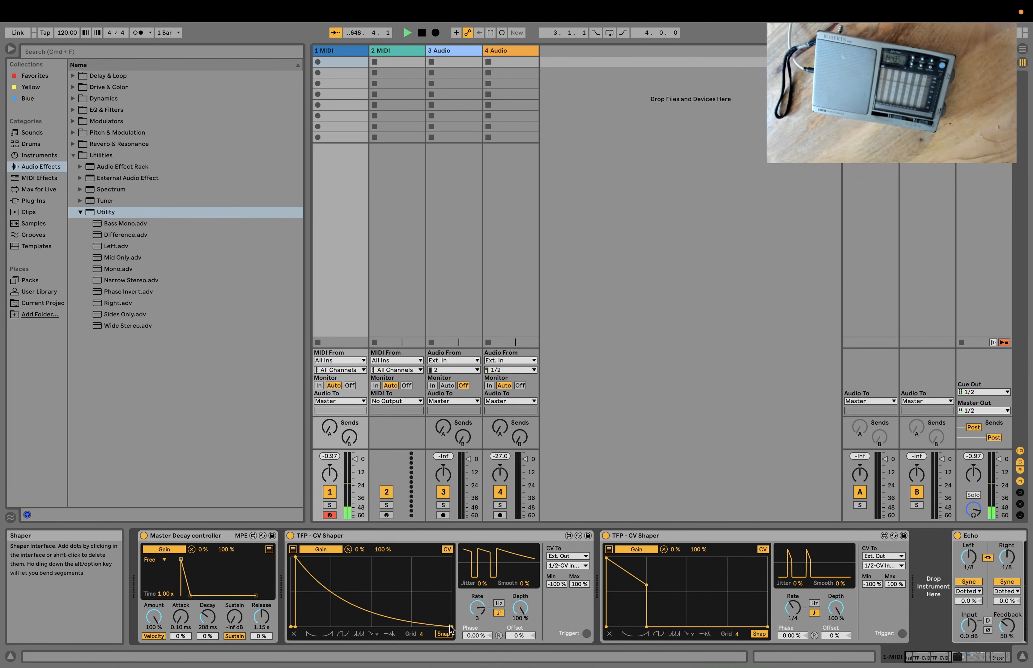
- Shorten the first CV Shaper's decay to end halfway along the curve and set its depth to 48%
left_click_drag(452, 626, 373, 652)
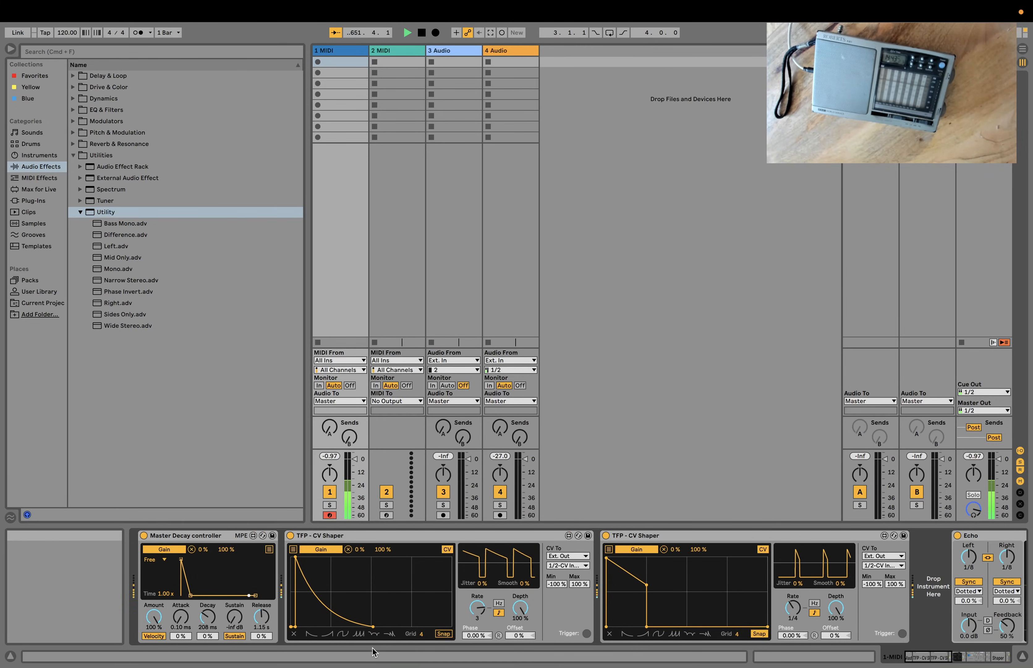
mouse_move(520, 608)
left_mouse_down()
mouse_move(520, 625)
mouse_move(521, 615)
left_mouse_up()
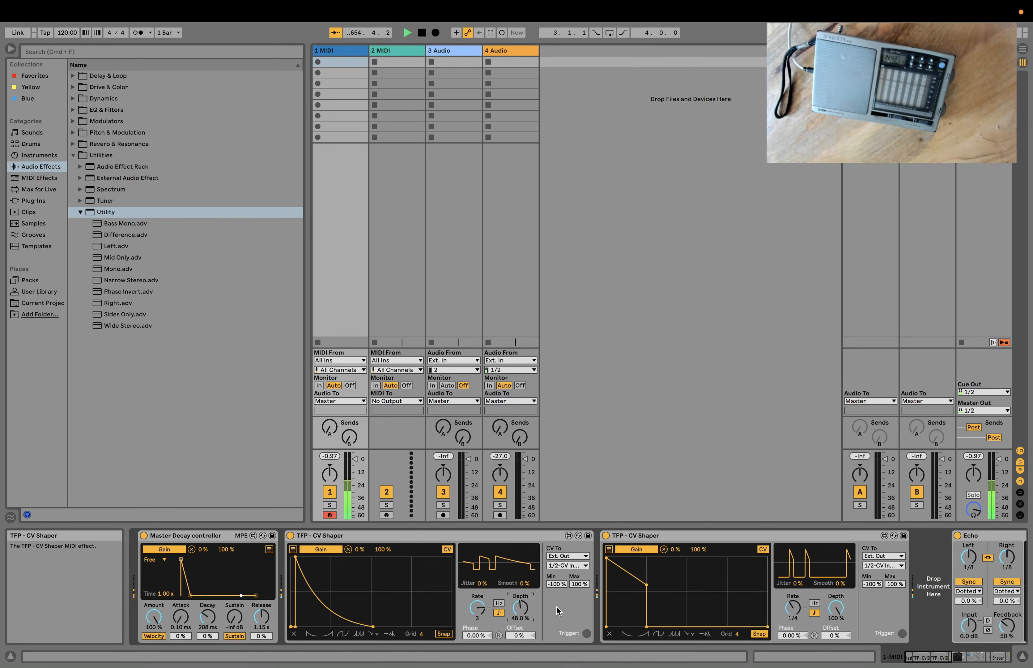
- Insert an Auto Filter from the EQ & Filters effects between the Shaper and the Limiter
scroll(564, 608, "right", 10)
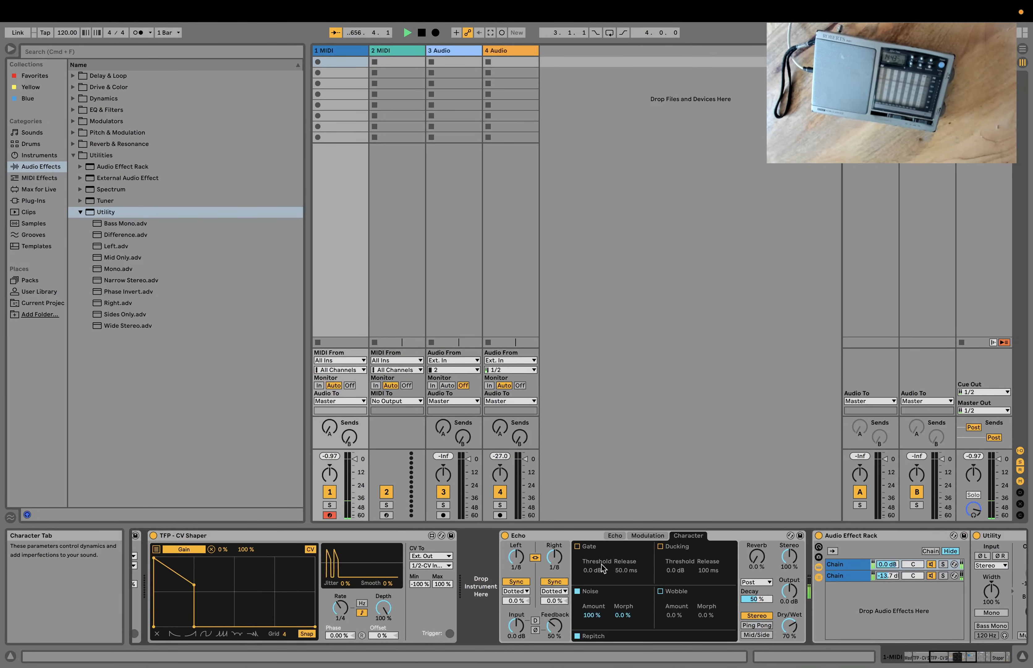
scroll(603, 567, "right", 10)
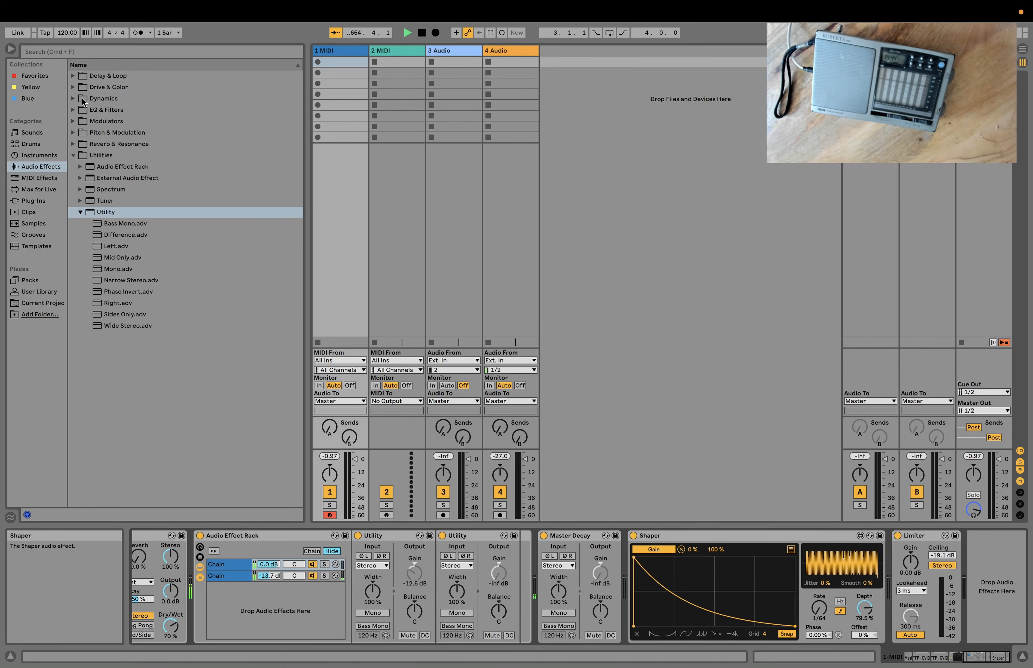
left_click(72, 110)
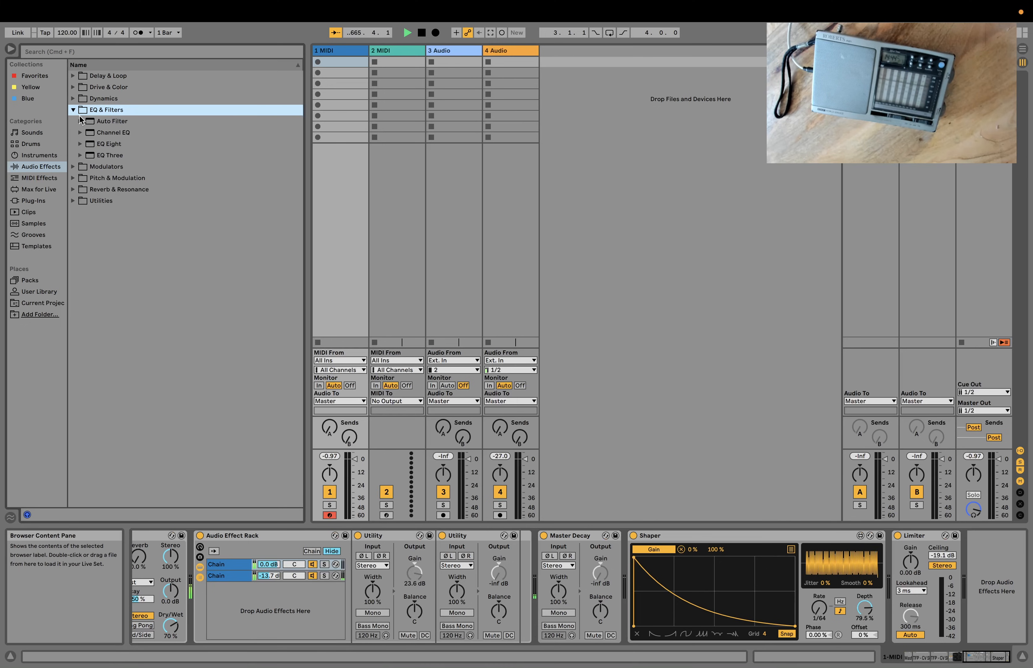
left_click(81, 120)
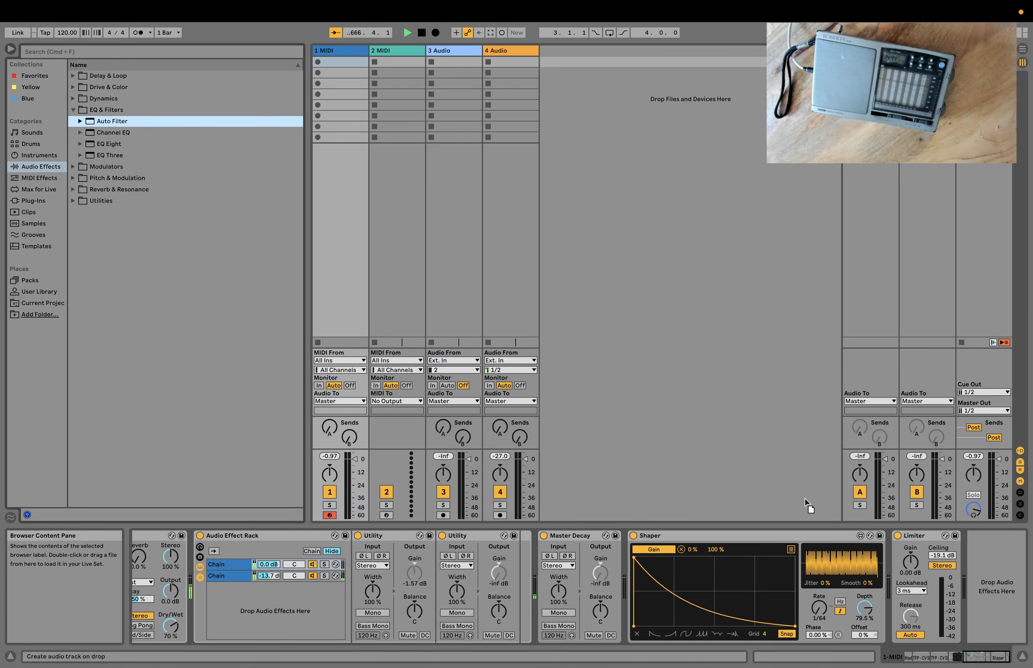
left_click_drag(805, 498, 884, 555)
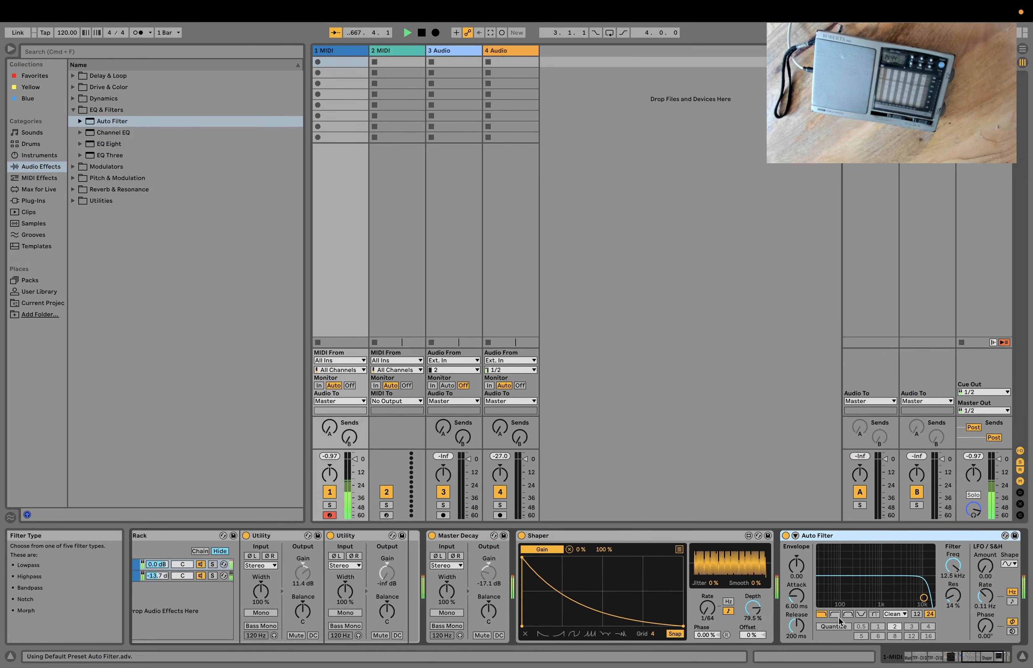
- Set the Auto Filter to bandpass at 3.14 kHz with 16% resonance and a 12 dB slope
left_click(847, 613)
left_click_drag(924, 598, 901, 599)
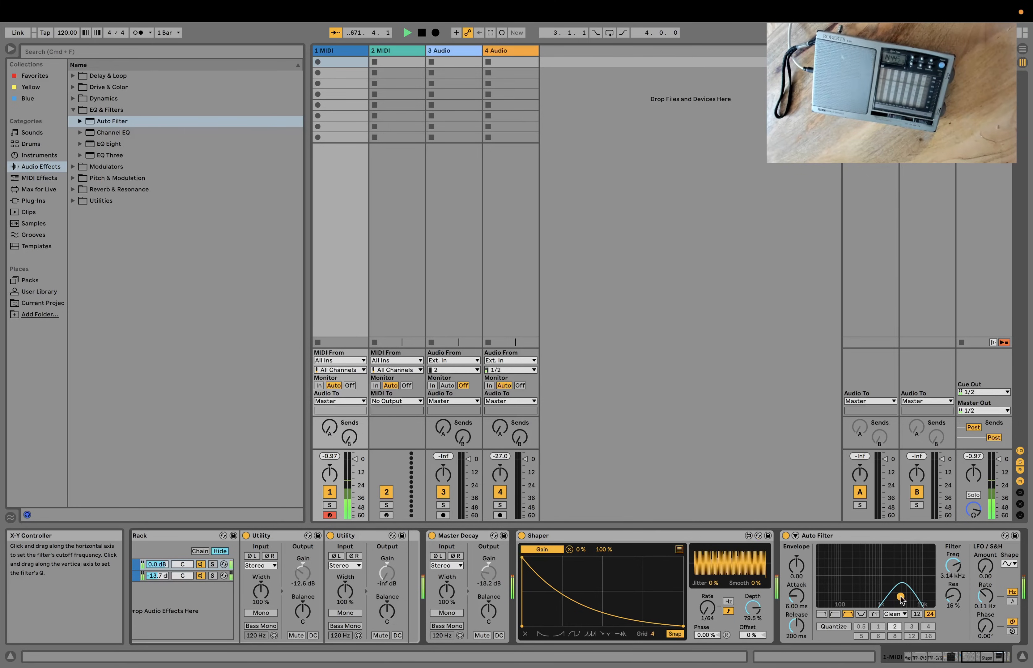
left_click(916, 614)
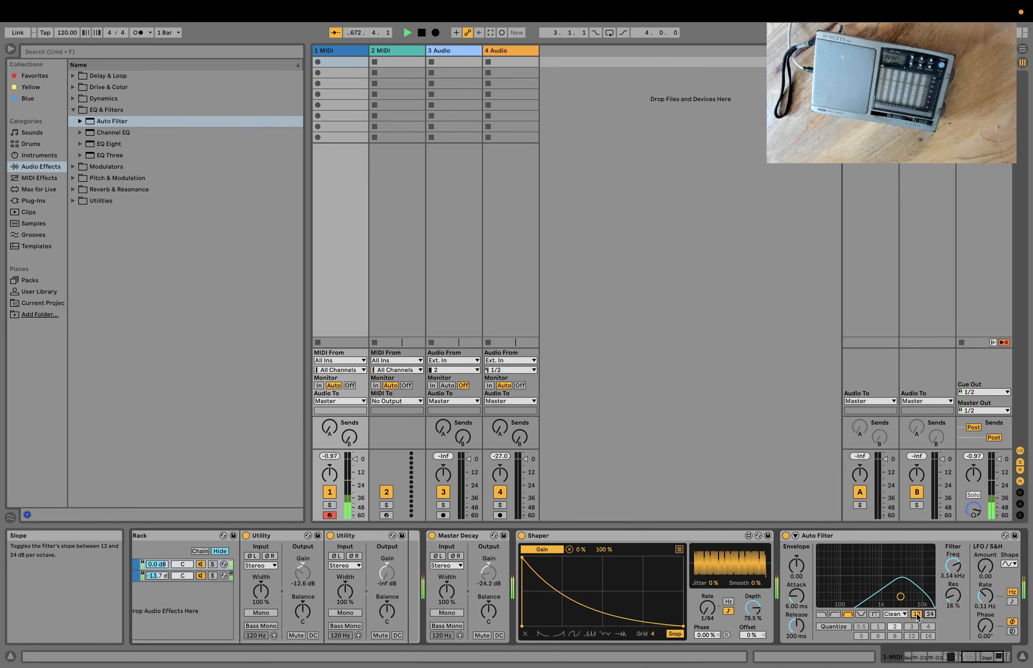
- Steepen the first CV Shaper's decay by adding a baseline point about a third of the way along its curve
scroll(775, 623, "left", 10)
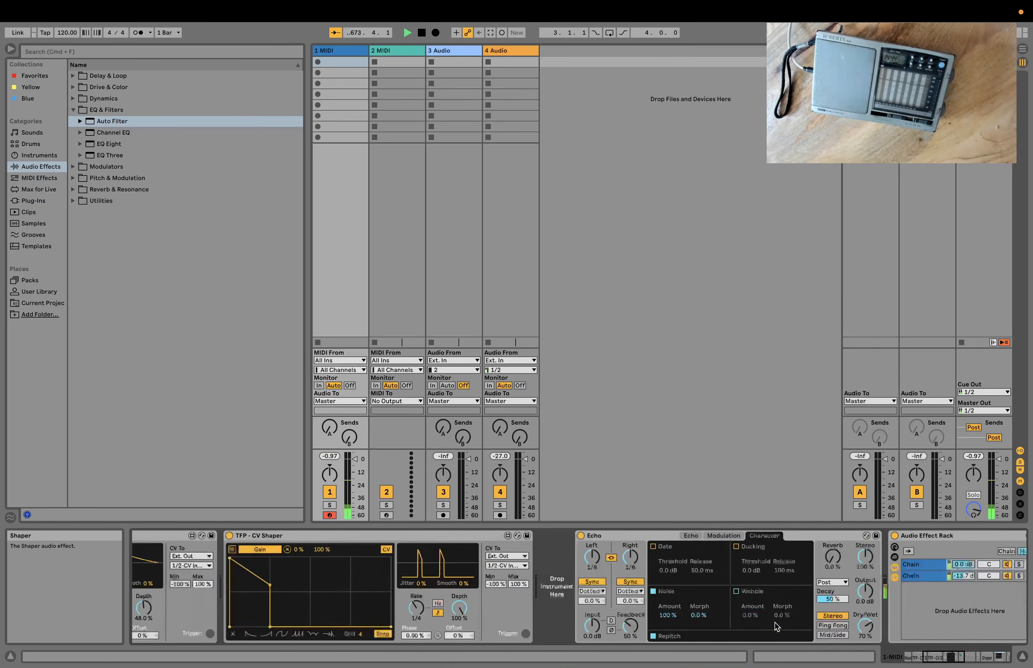
scroll(774, 623, "left", 8)
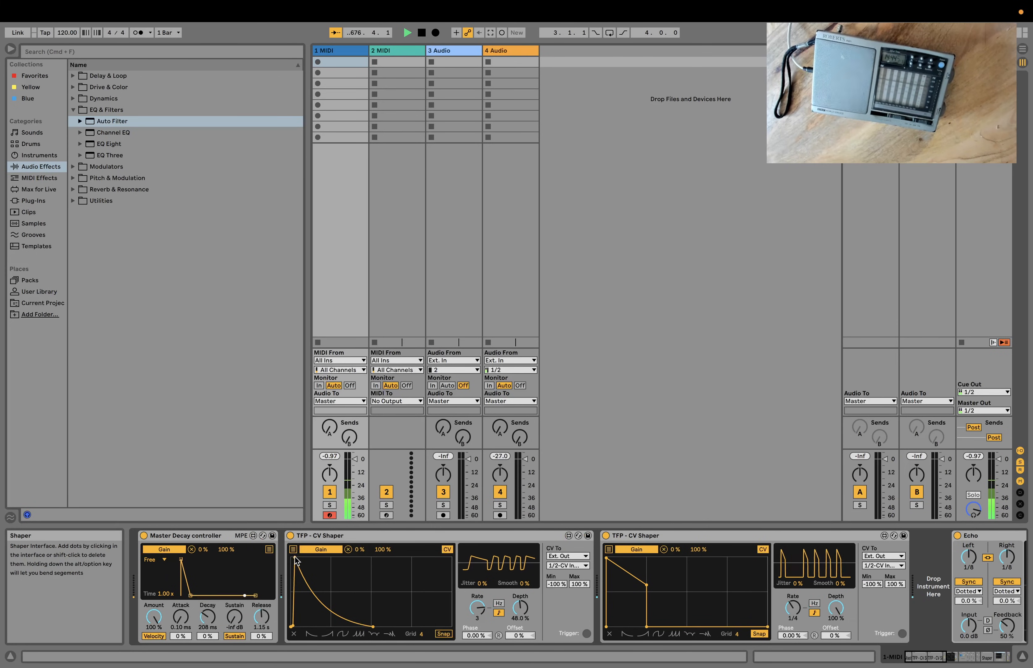
left_click_drag(372, 624, 310, 623)
left_click(324, 625, "shift")
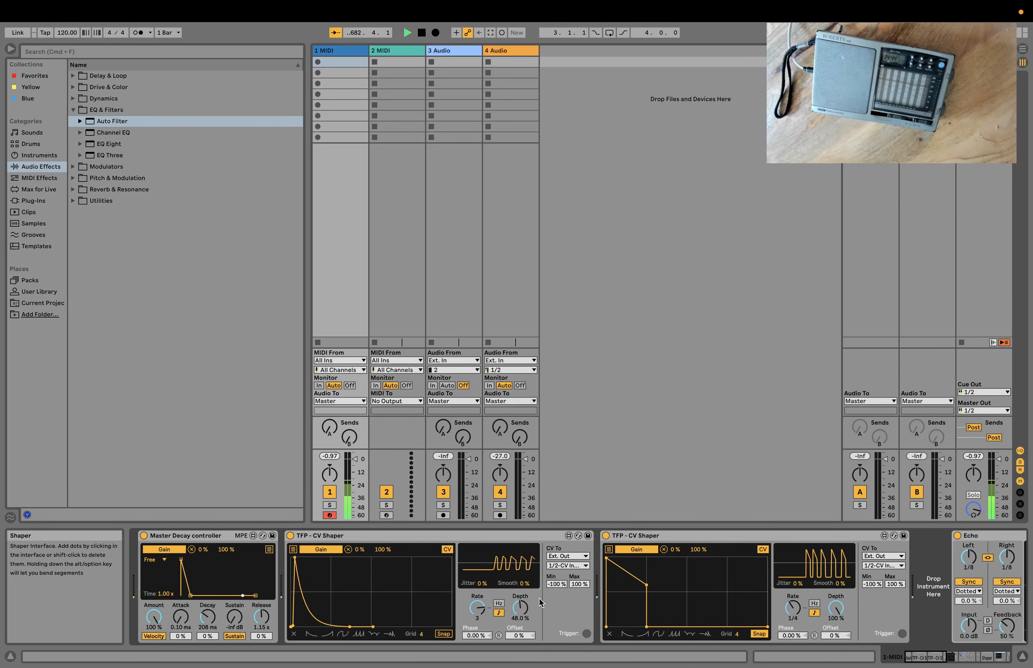
scroll(623, 610, "right", 10)
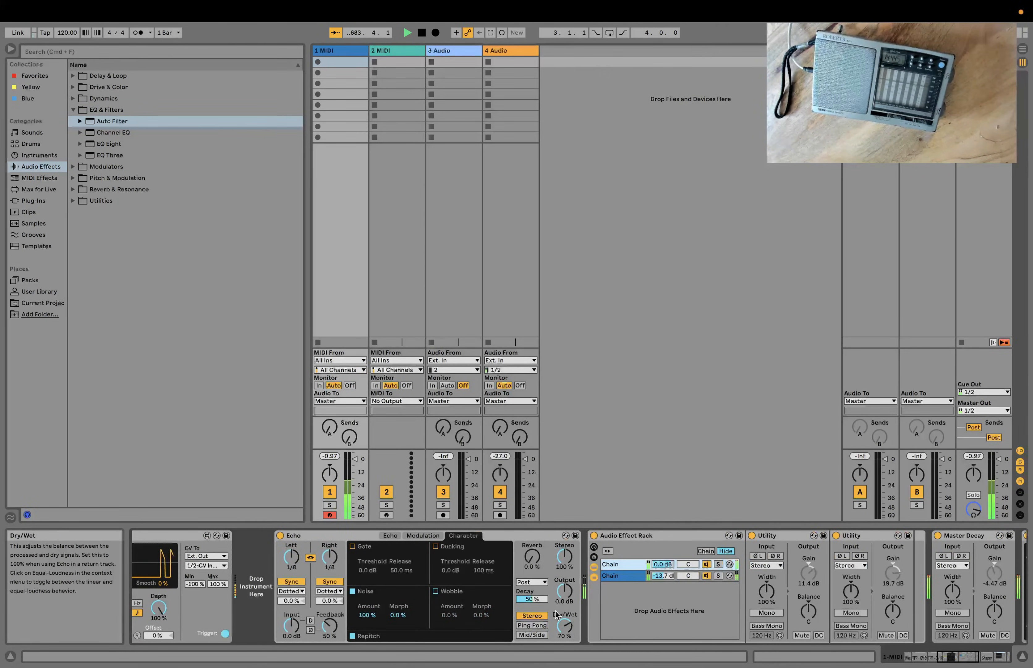
- Move the first CV Shaper curve's peak to the very start, removing the initial delay
scroll(623, 607, "left", 10)
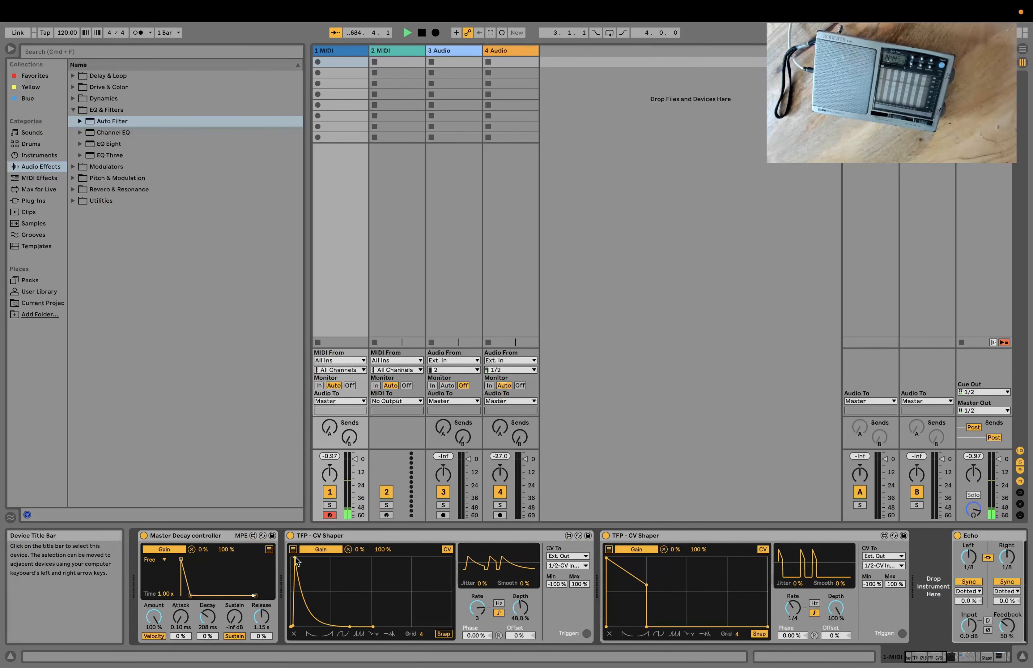
left_click(391, 581)
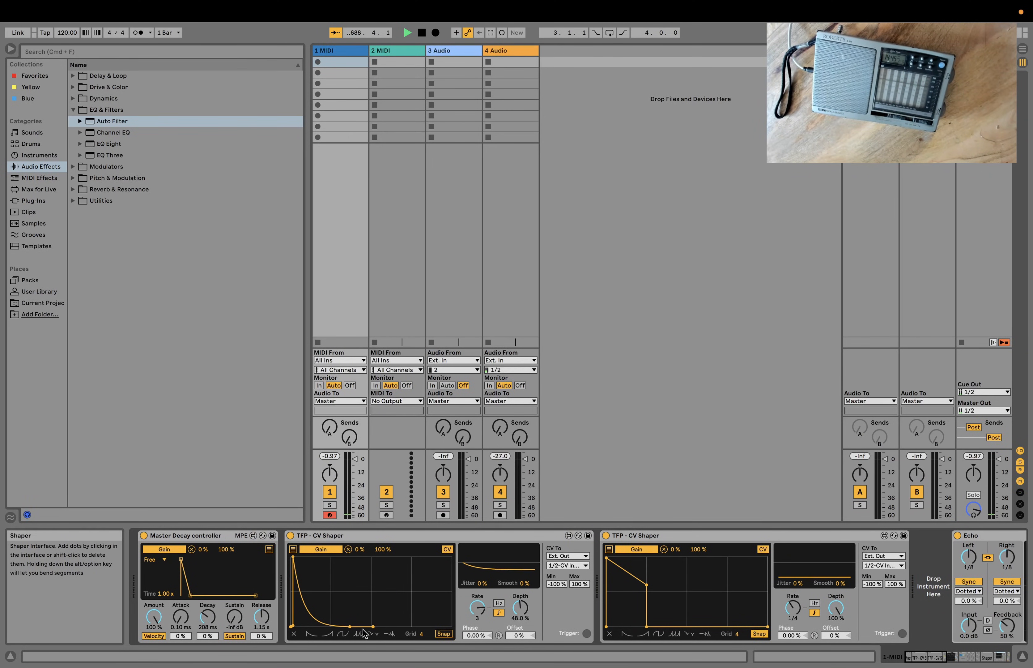
scroll(576, 581, "right", 10)
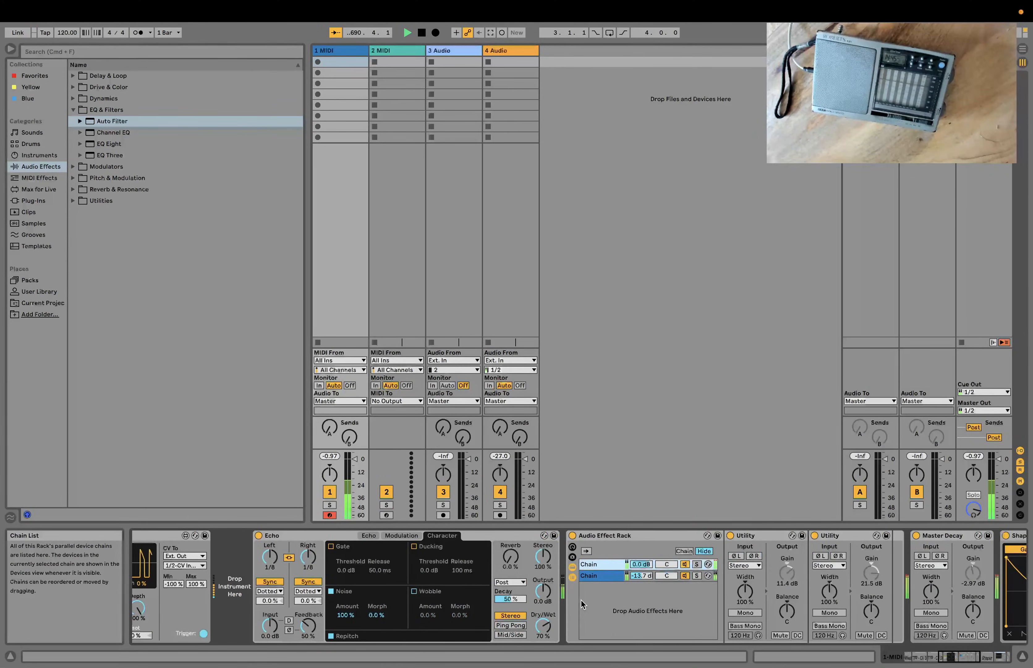
- Shorten the second CV Shaper's decay by moving its breakpoint earlier, and lower the first CV Shaper's starting peak slightly
scroll(583, 604, "left", 10)
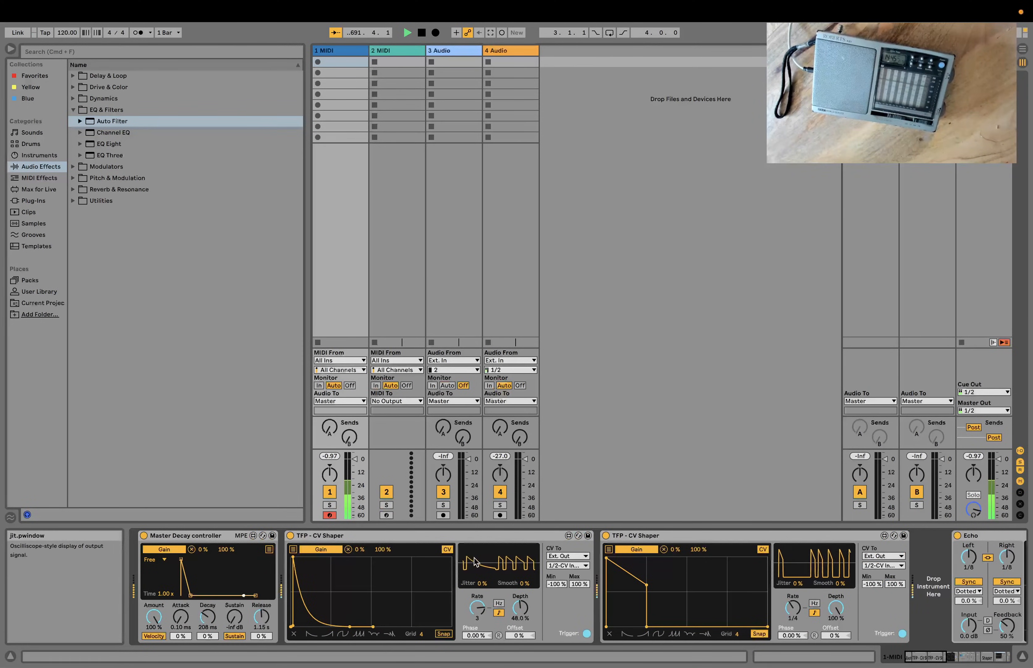
left_click_drag(646, 586, 636, 593)
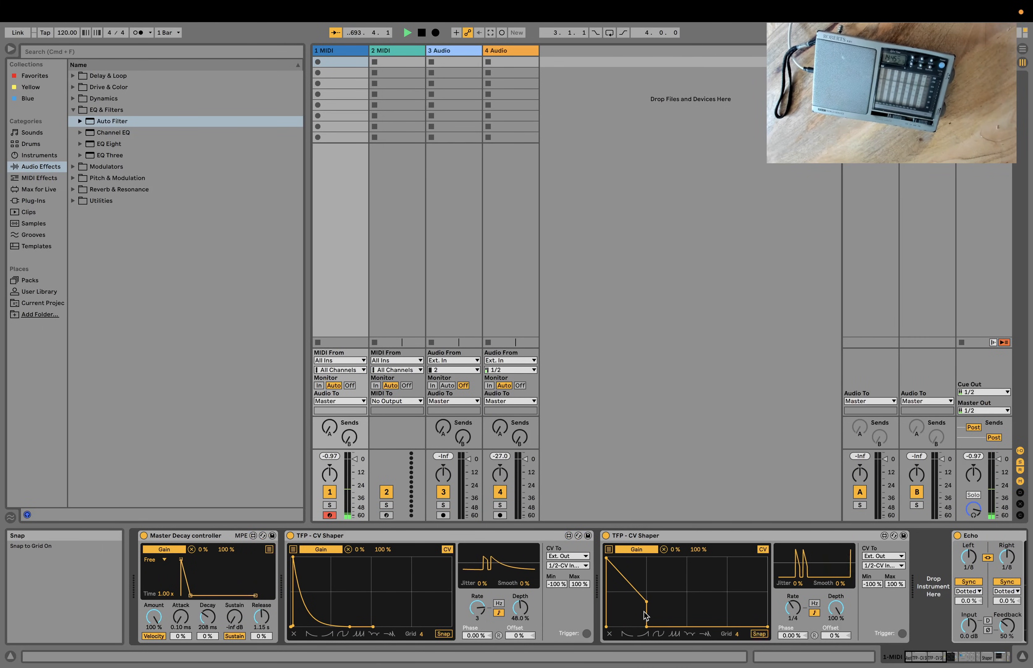
left_click(646, 602, "shift")
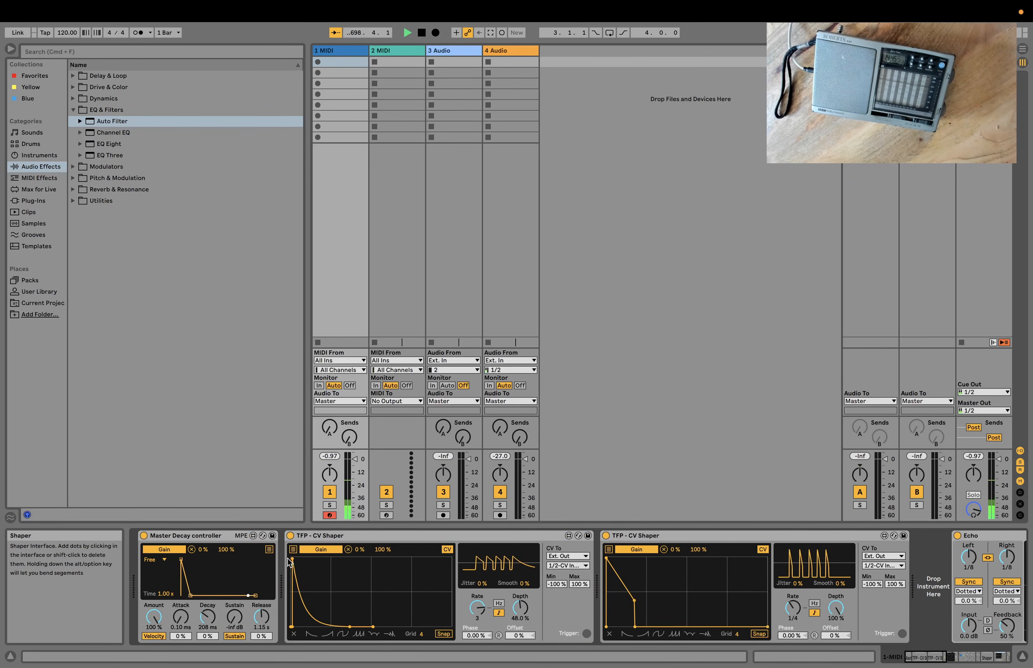
mouse_move(288, 558)
left_mouse_down()
mouse_move(283, 575)
mouse_move(281, 568)
left_mouse_up()
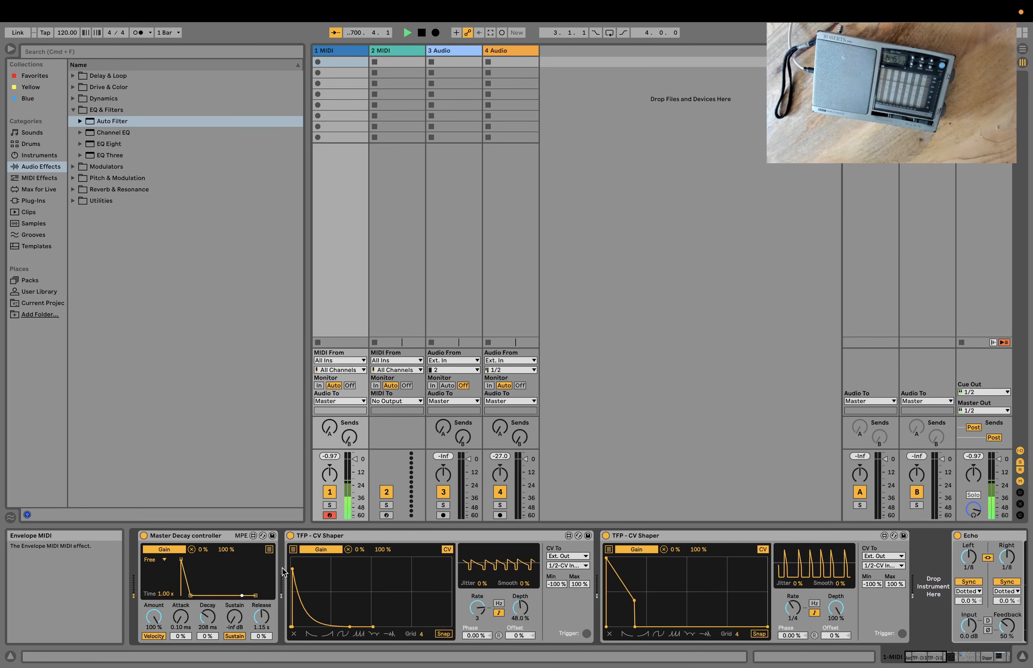
- Switch the Auto Filter's circuit to OSR and set its drive to 1.52 dB
scroll(696, 599, "right", 2)
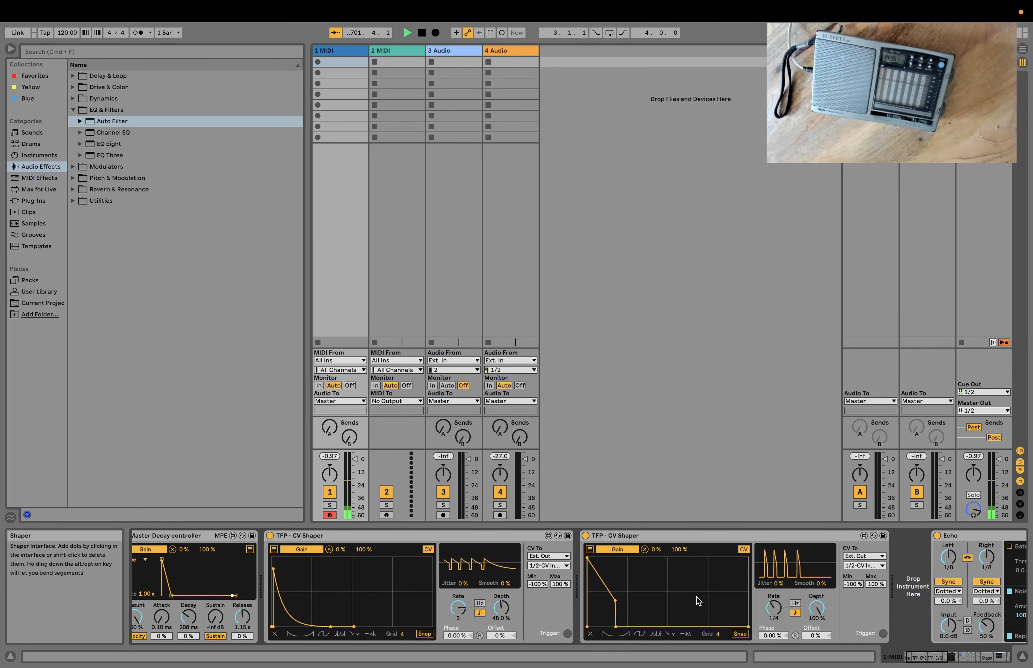
scroll(696, 596, "right", 15)
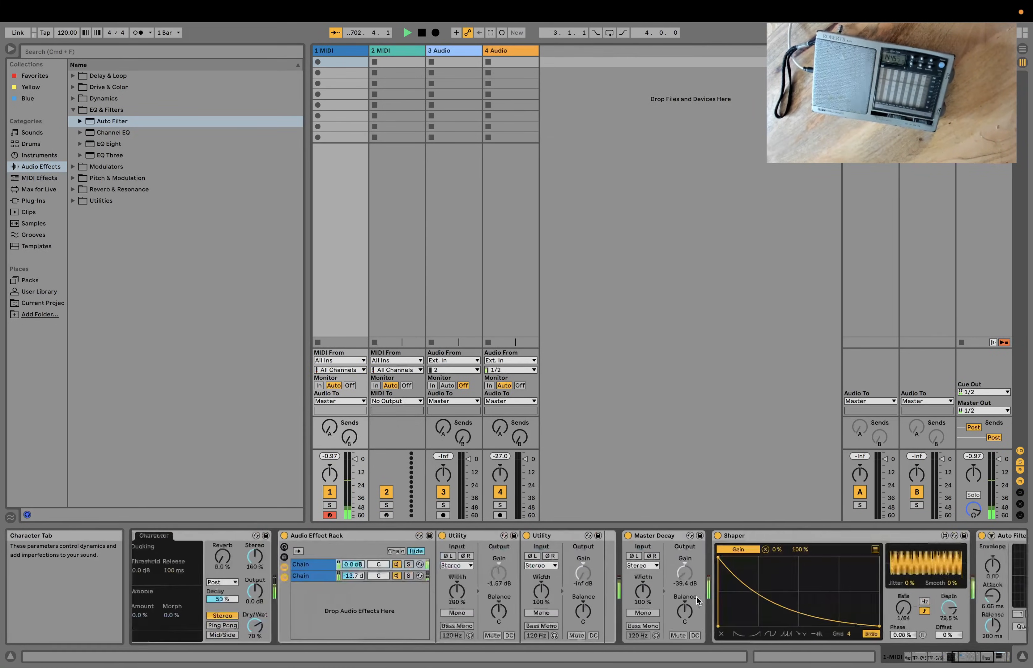
scroll(696, 597, "right", 10)
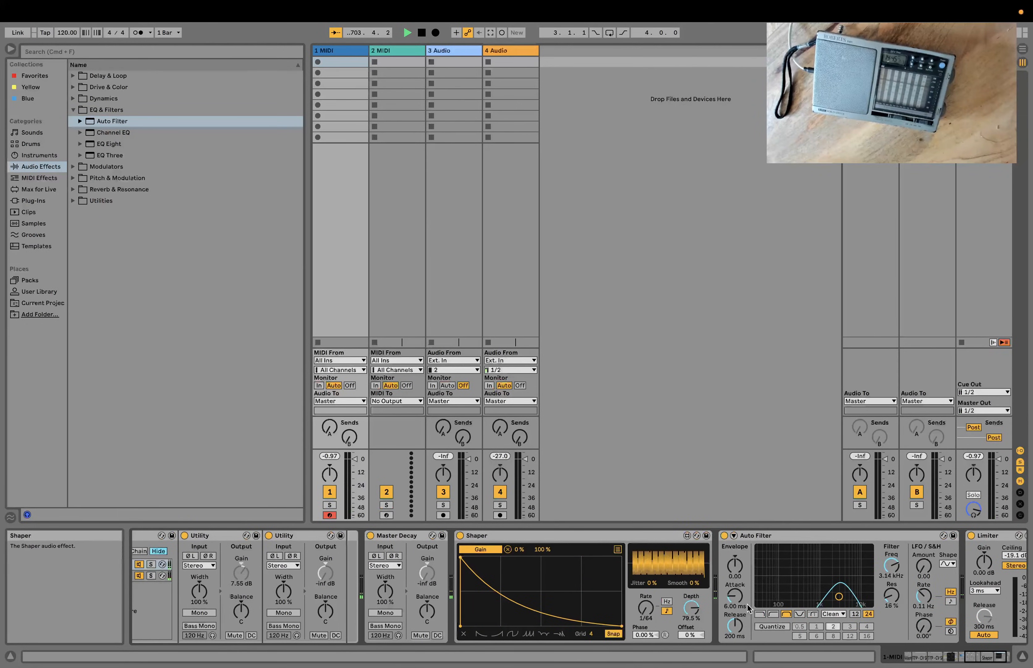
scroll(805, 582, "right", 7)
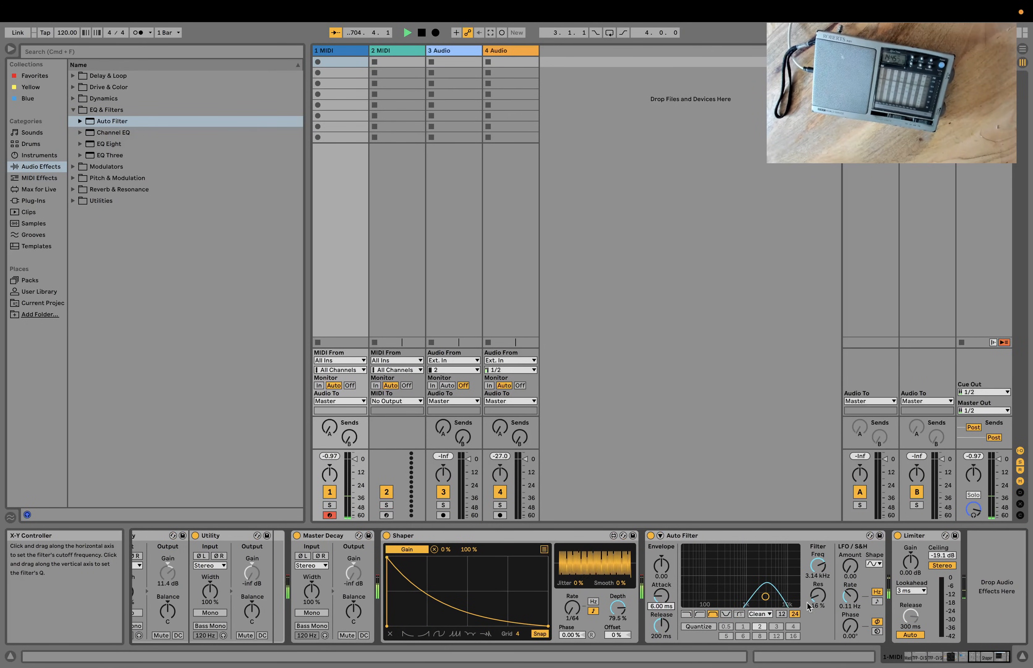
left_click(760, 614)
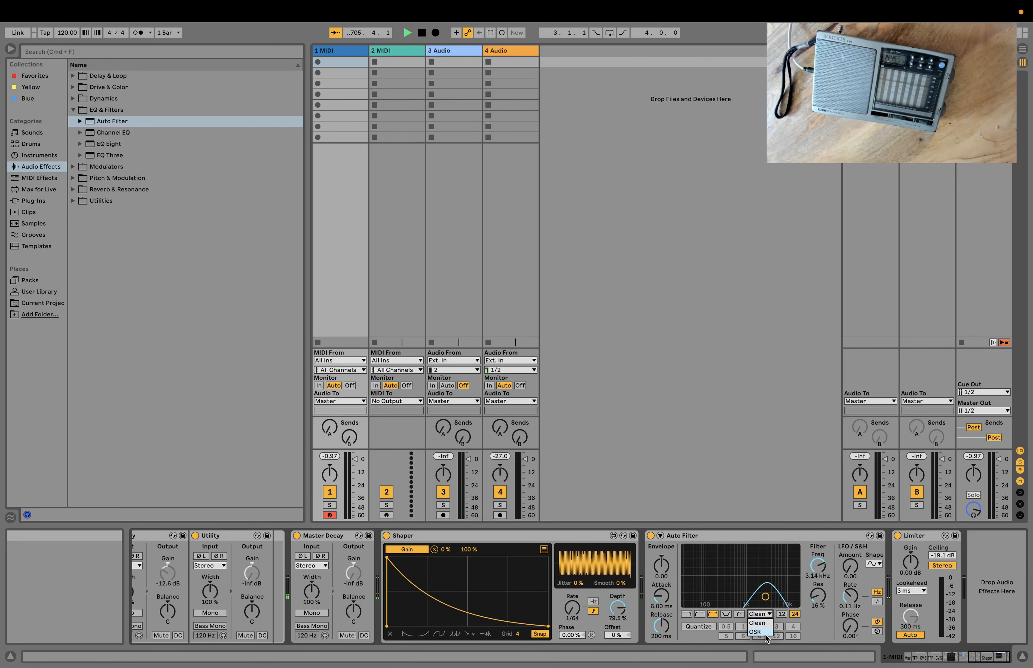
left_click(766, 630)
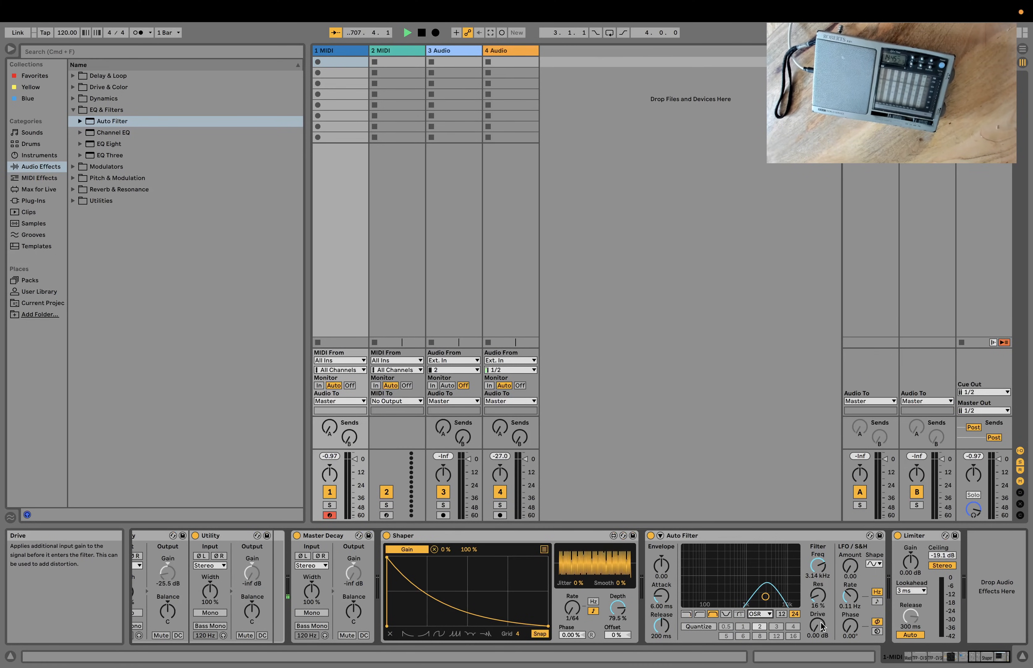
left_click_drag(821, 623, 820, 610)
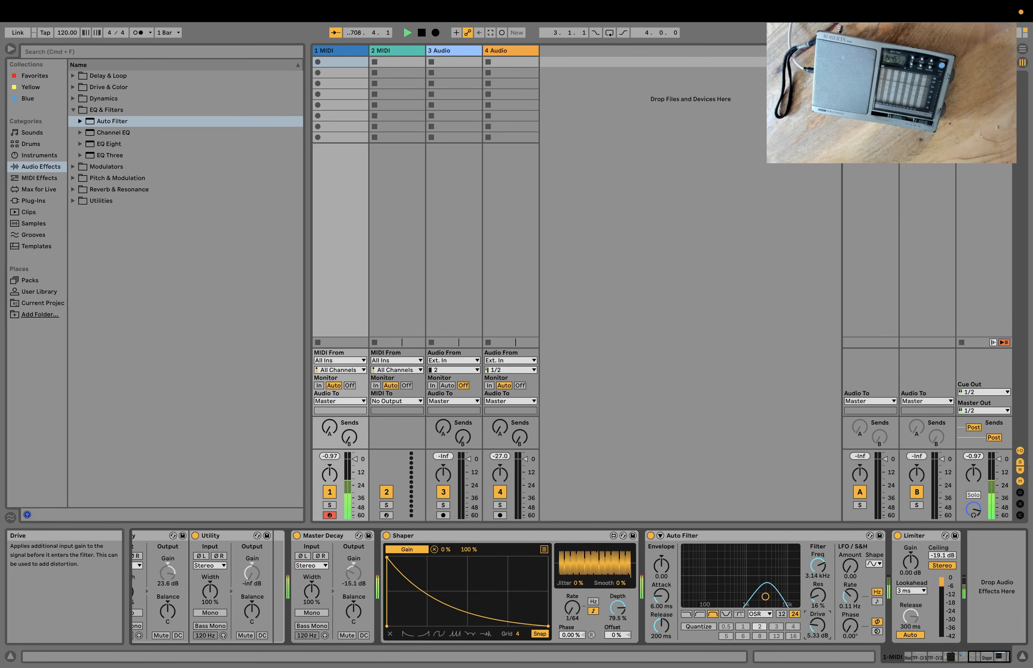
mouse_move(817, 624)
left_mouse_down()
mouse_move(817, 615)
mouse_move(817, 625)
left_mouse_up()
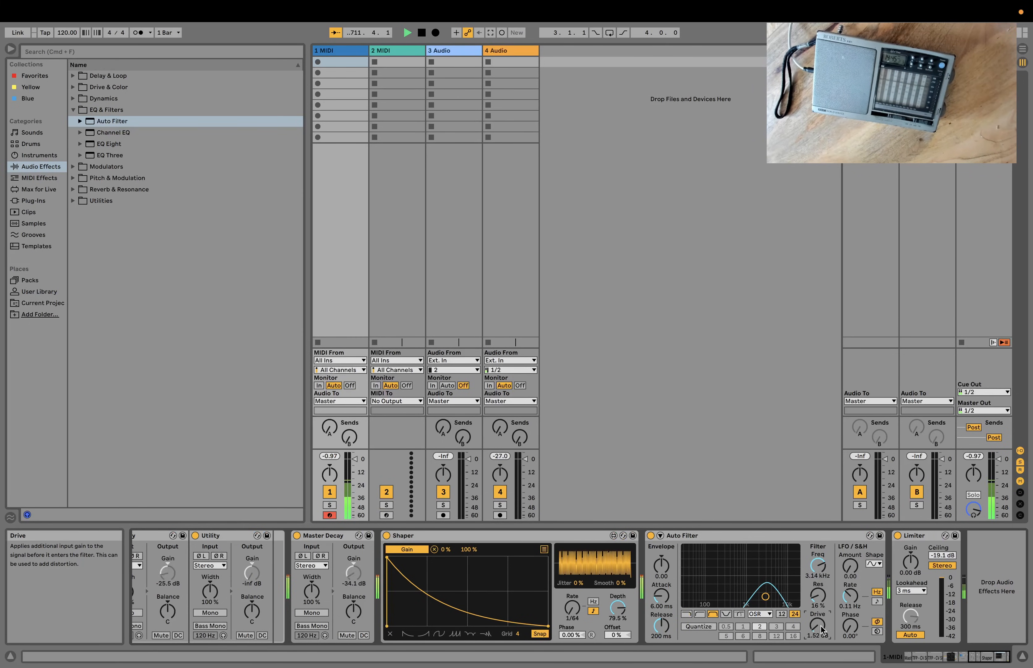
- Replace the Master Decay controller envelope with a new TFP - CV Shaper at the start of the device chain
scroll(819, 625, "left", 10)
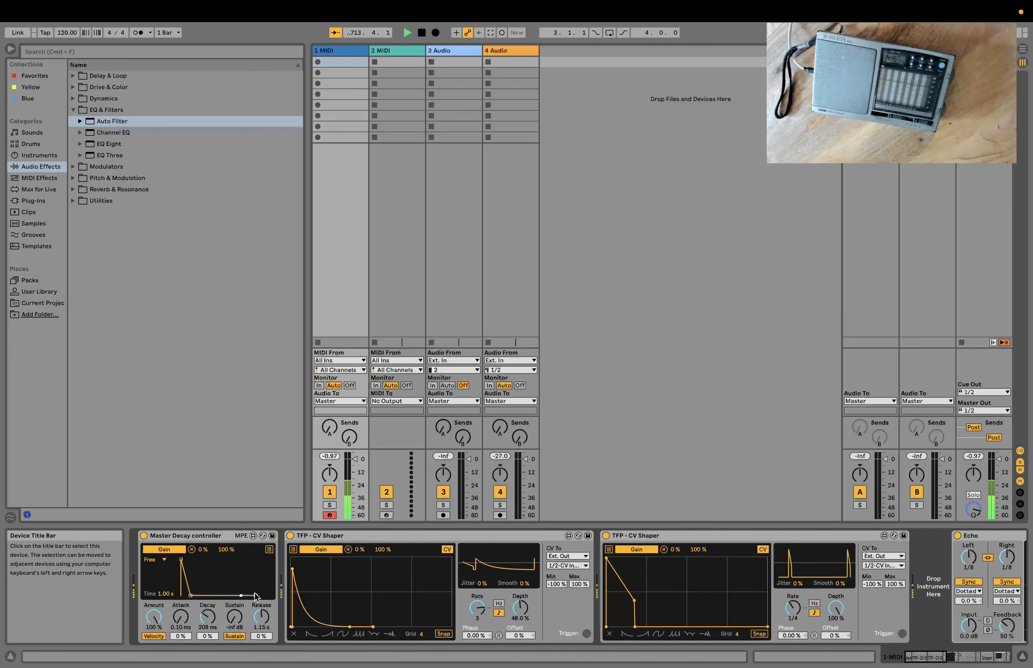
left_click_drag(256, 594, 248, 596)
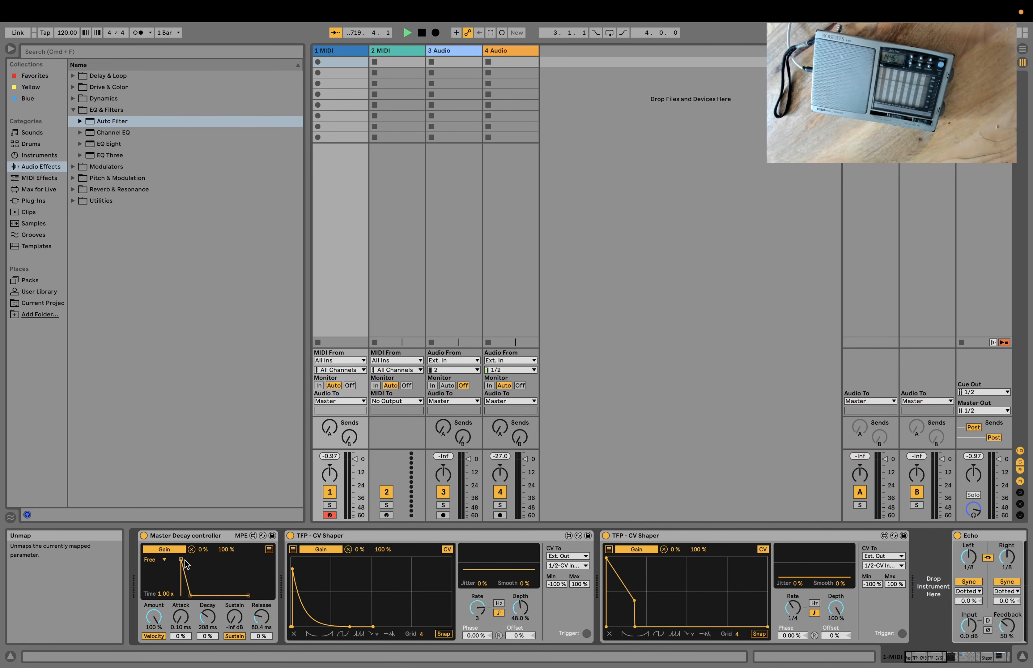
left_click(184, 535)
key("Delete")
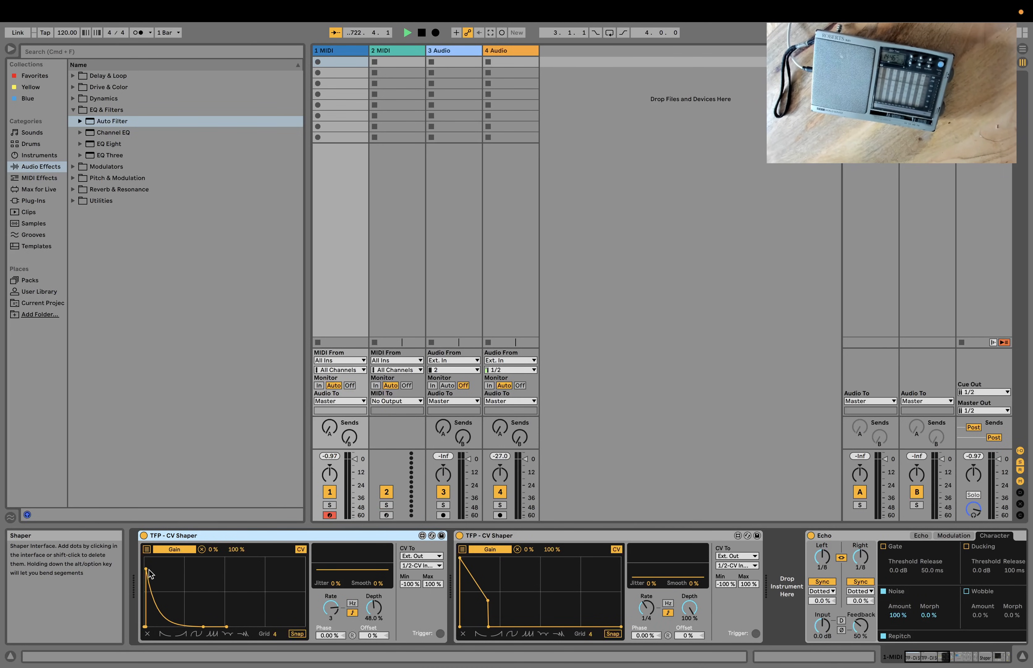
left_click(42, 189)
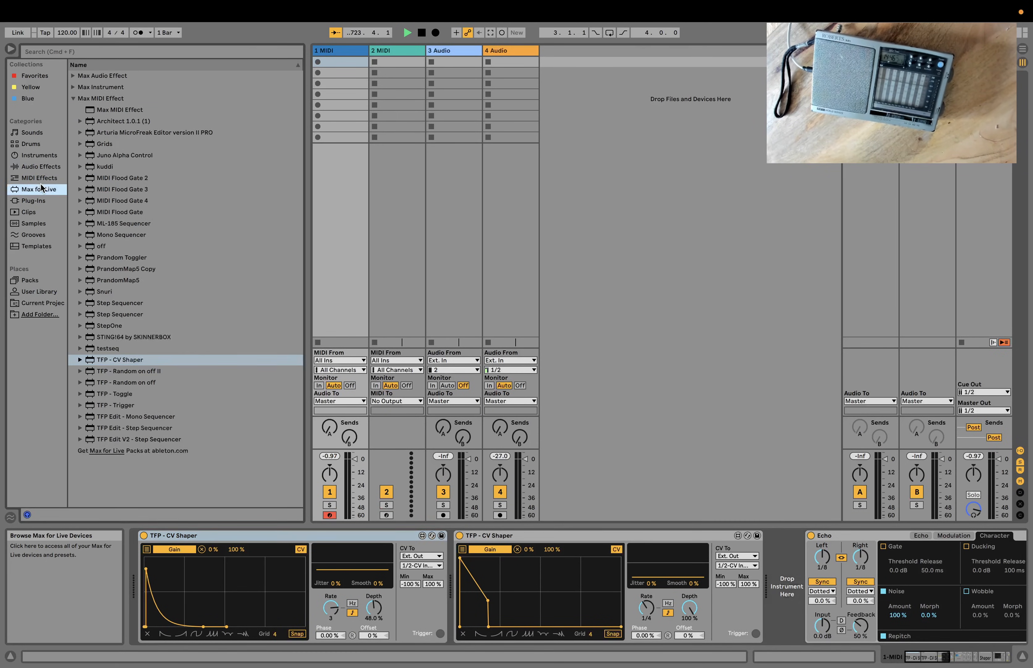
left_click_drag(115, 363, 136, 584)
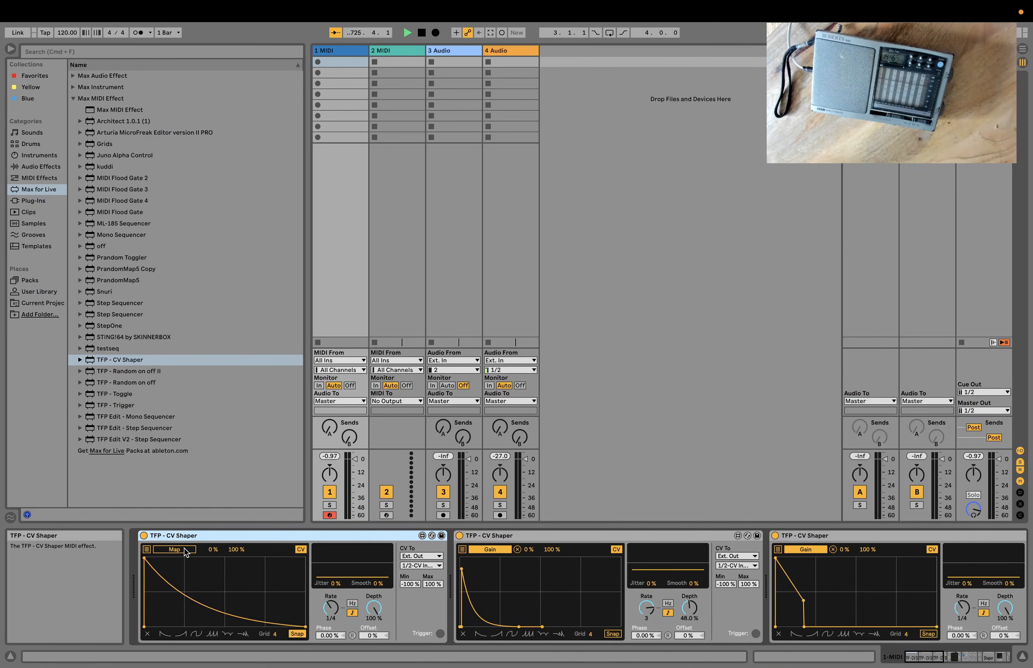
- Map the new CV Shaper to the Master Decay Utility's gain and bend its curve into a steeper decay
scroll(584, 586, "right", 10)
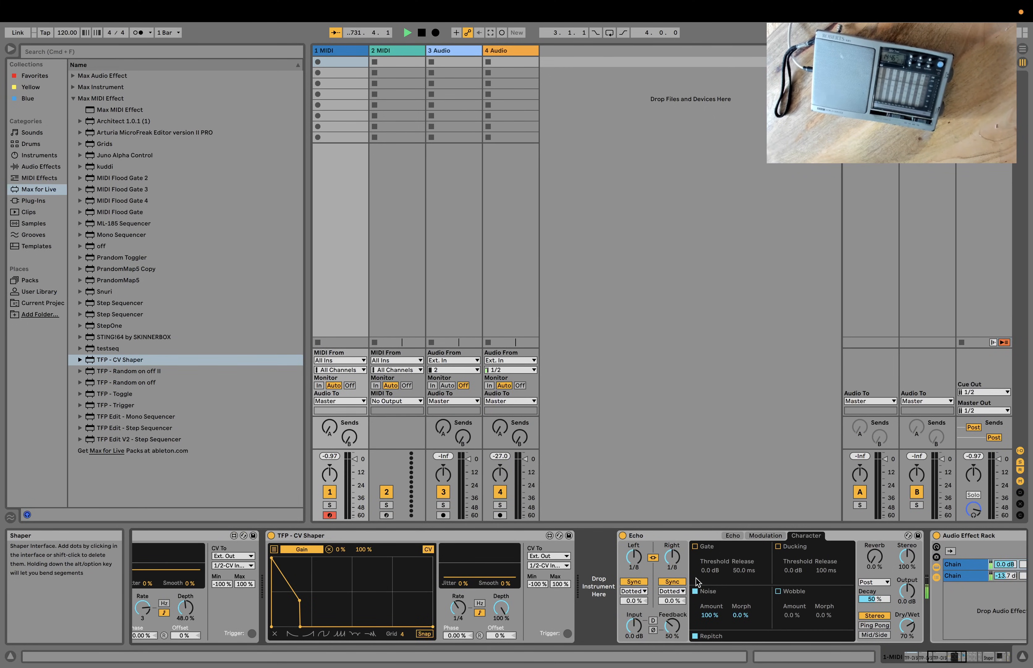
scroll(696, 578, "right", 10)
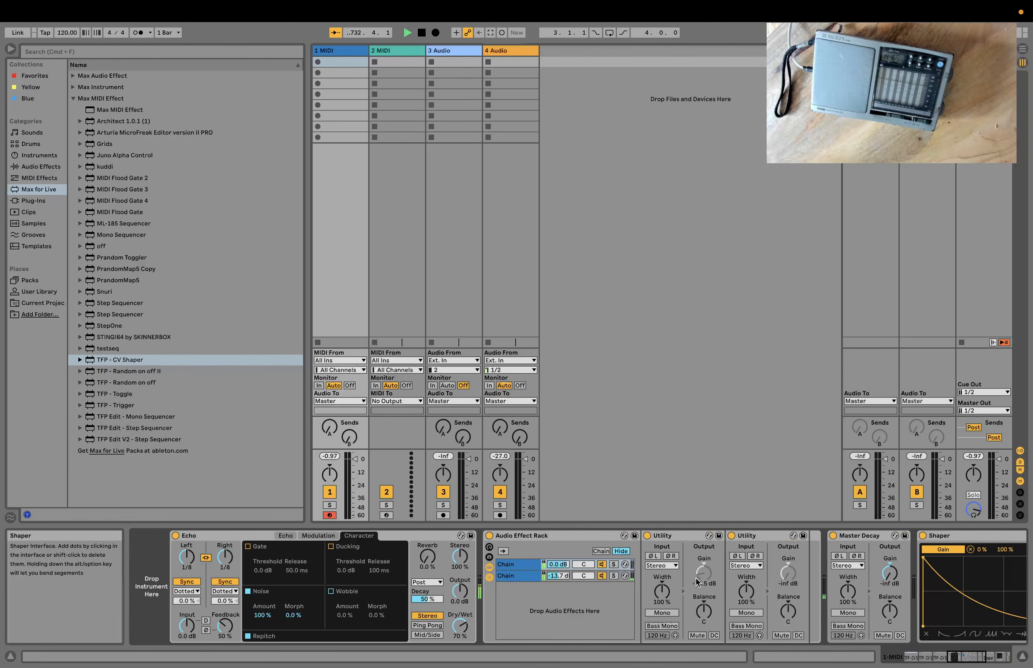
scroll(696, 581, "right", 8)
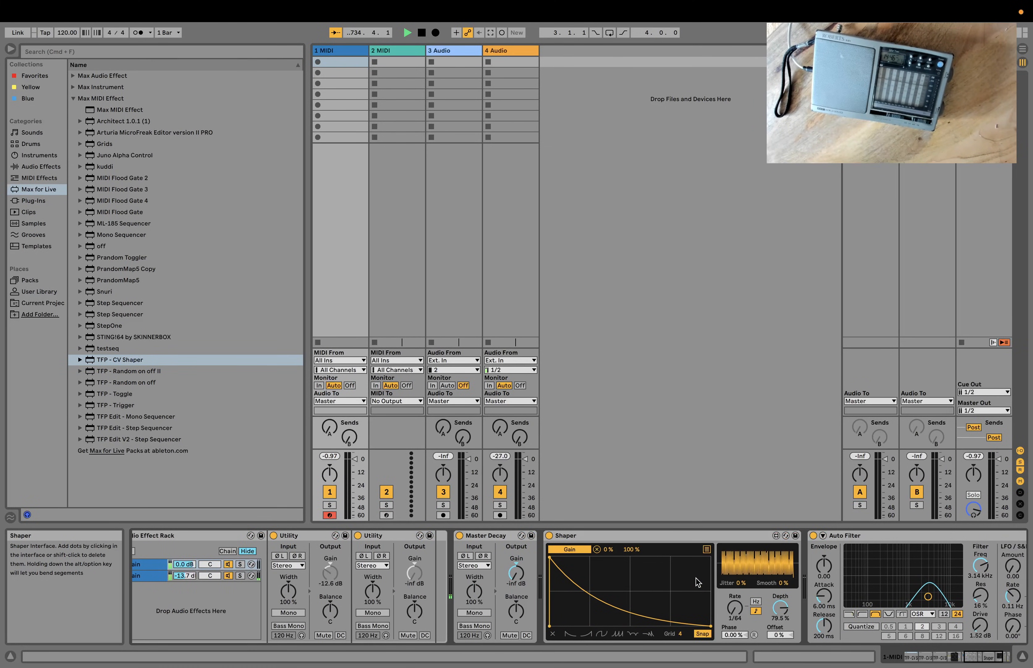
scroll(696, 578, "left", 2)
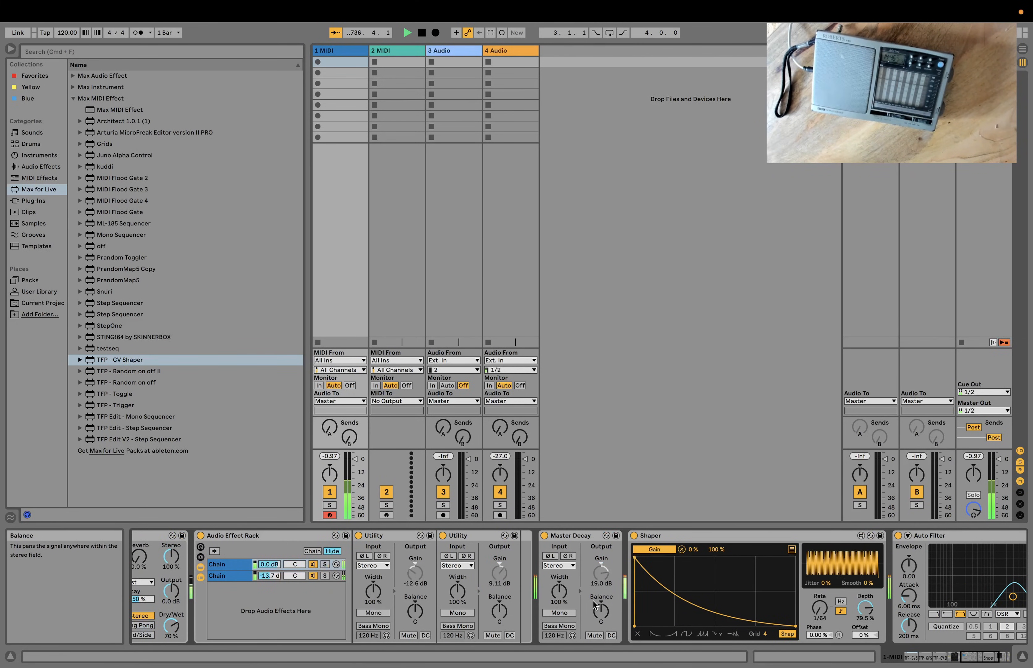
scroll(593, 600, "left", 5)
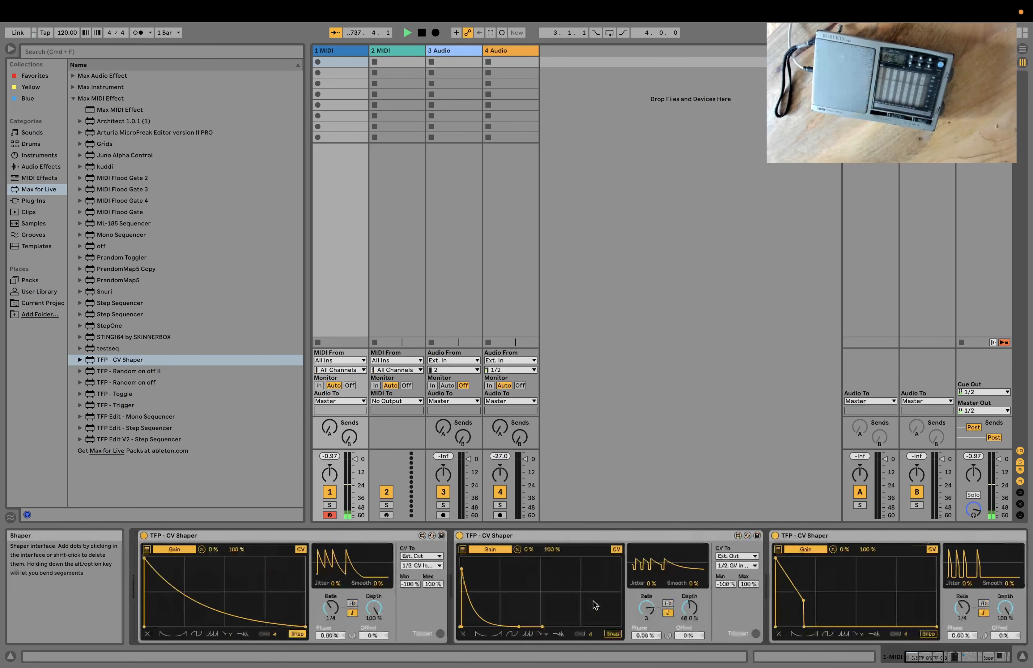
left_click_drag(206, 603, 183, 582)
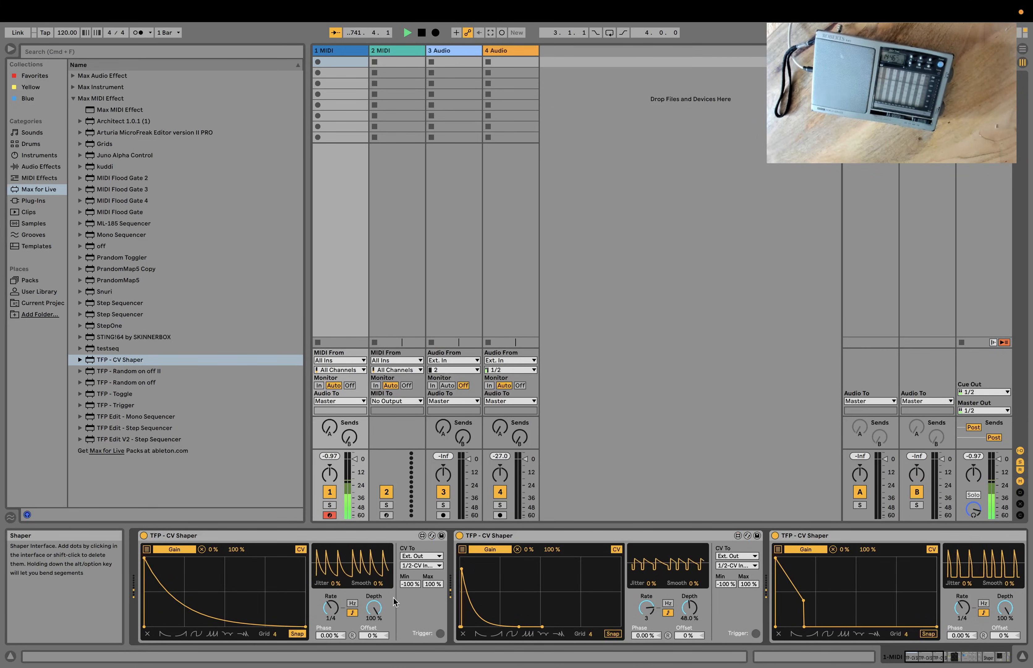
- Set the Auto Filter's frequency to 1.78 kHz and its resonance to 4.0%
scroll(632, 609, "right", 20)
scroll(631, 609, "right", 10)
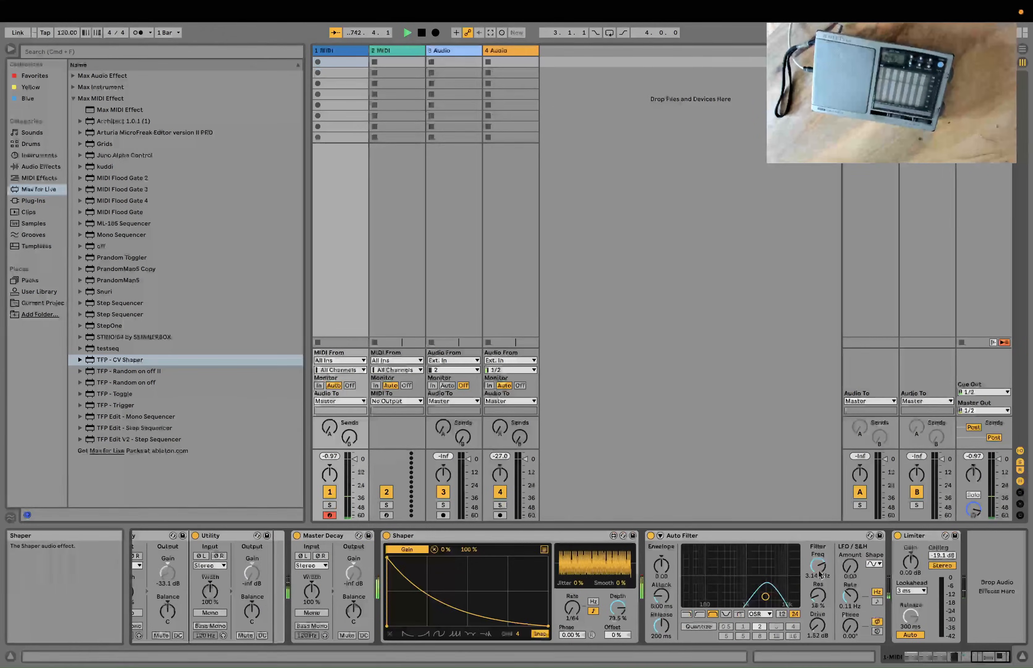
left_click_drag(794, 562, 756, 603)
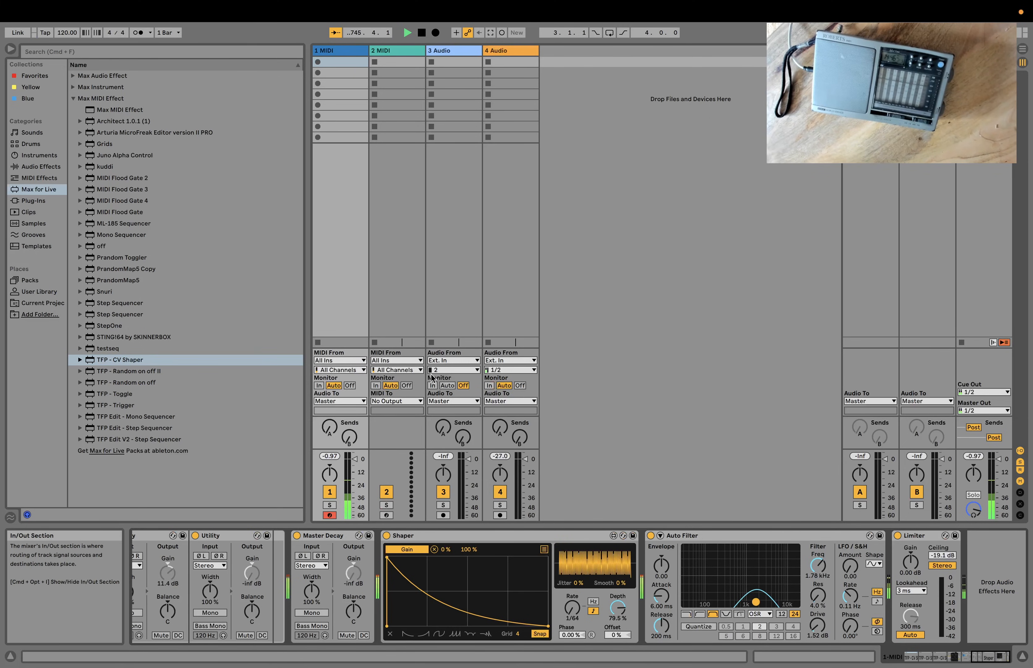
- Add the OTT Multiband Dynamics preset at 31% amount and place it between the Auto Filter and the Limiter
left_click(57, 170)
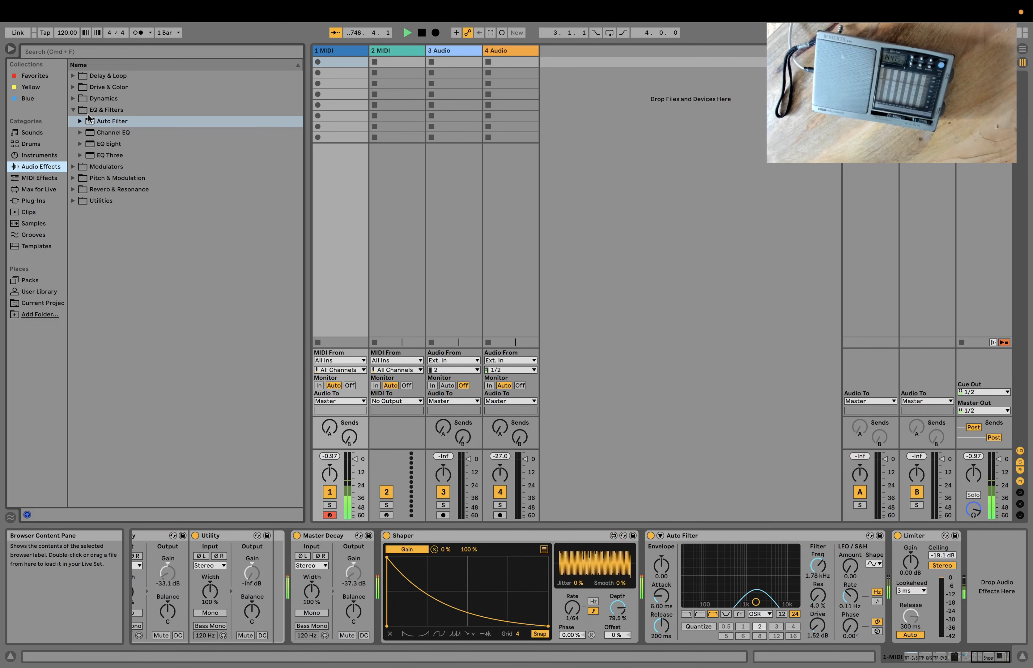
left_click(77, 101)
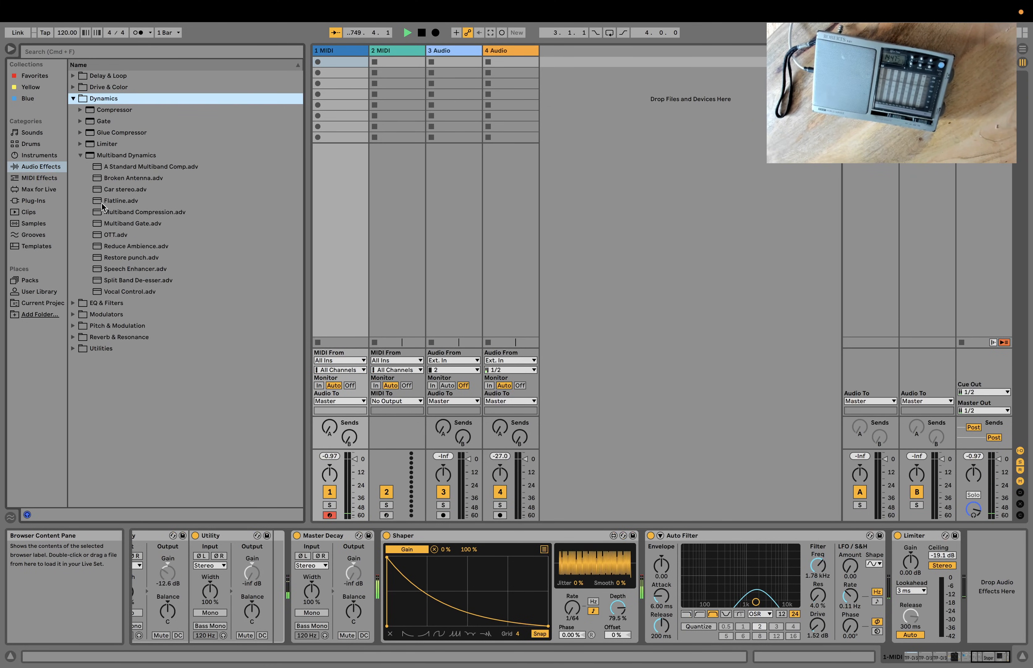
double_click(98, 237)
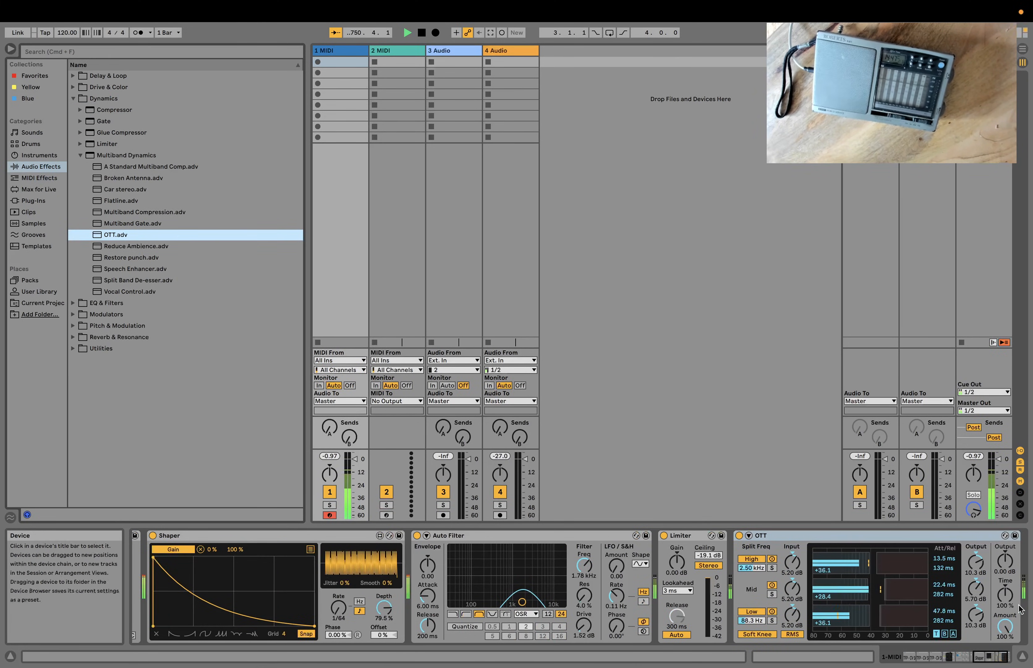
left_click_drag(1005, 625, 1005, 628)
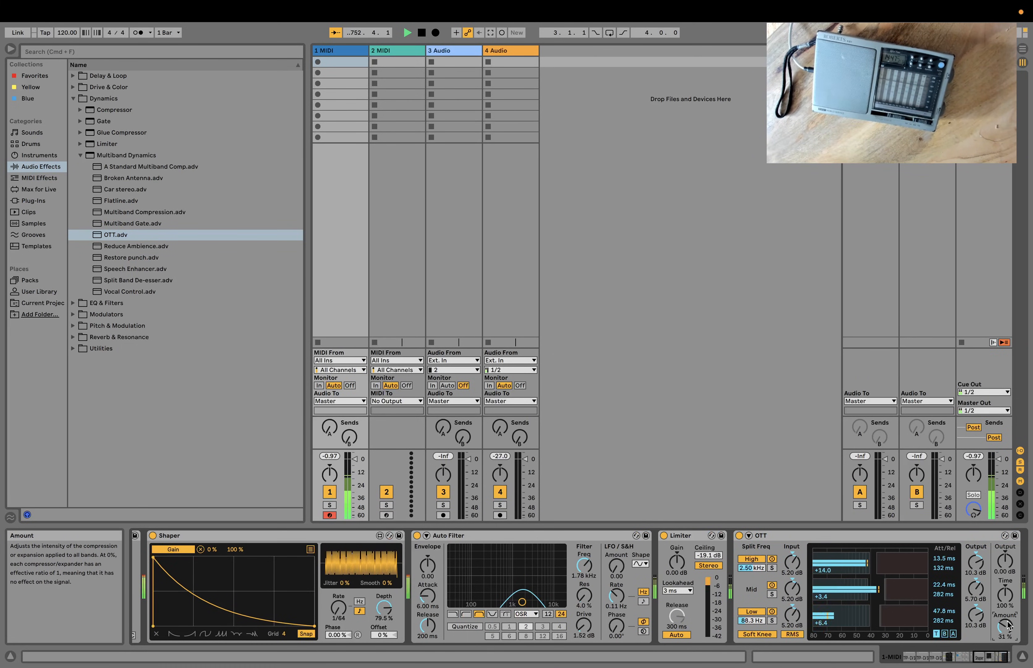
left_click_drag(794, 535, 668, 557)
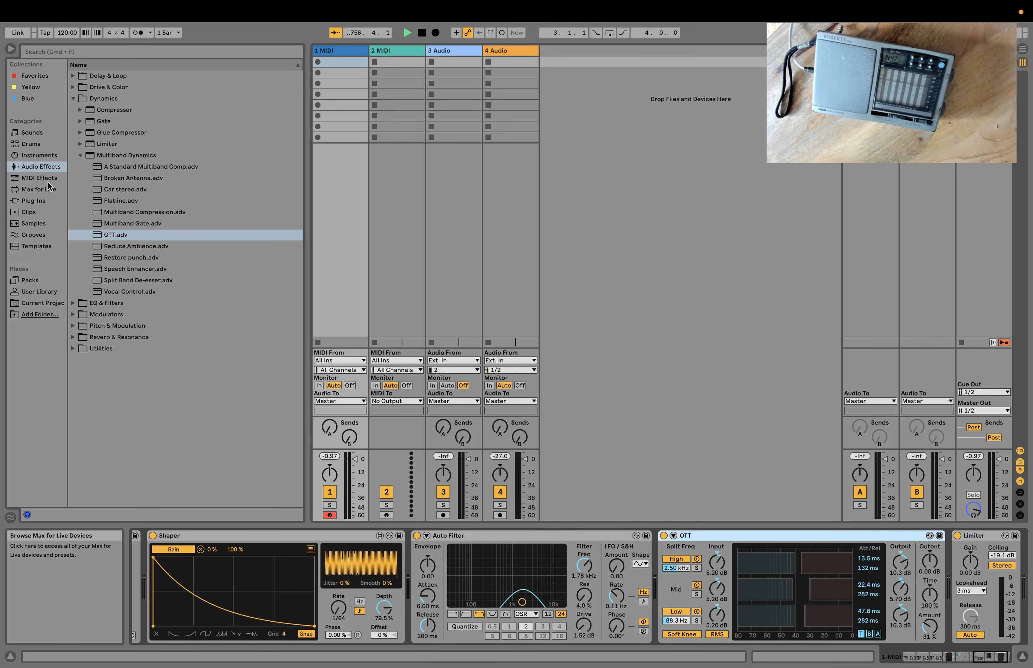
- Insert a Reverb between the Auto Filter and OTT and set its dry/wet to 0.8%
left_click(73, 336)
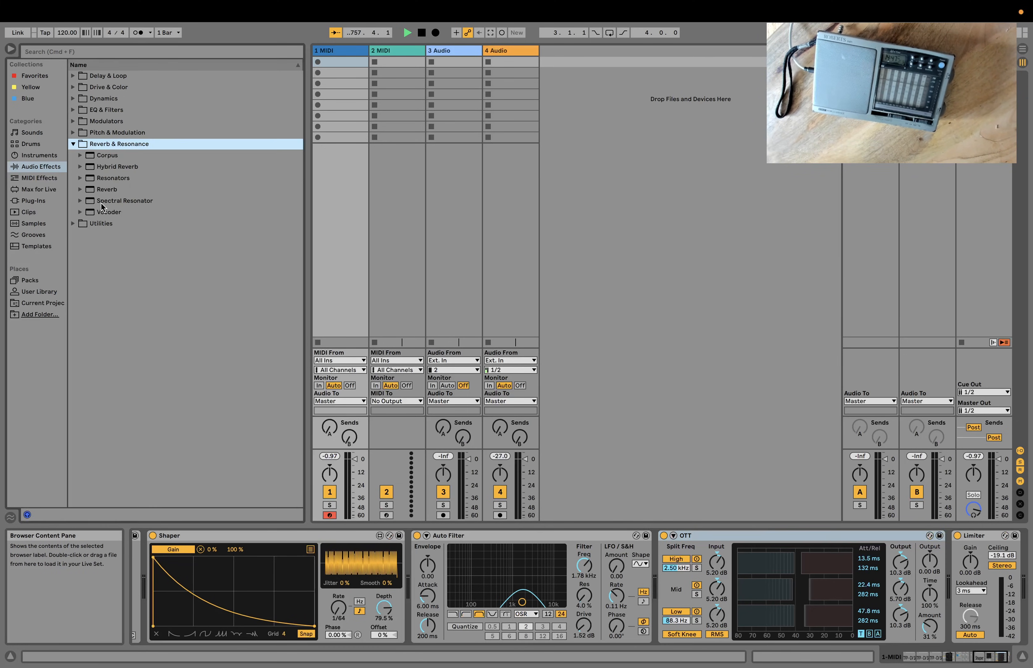
left_click_drag(89, 191, 257, 289)
left_click_drag(479, 429, 655, 567)
left_click_drag(940, 626, 939, 656)
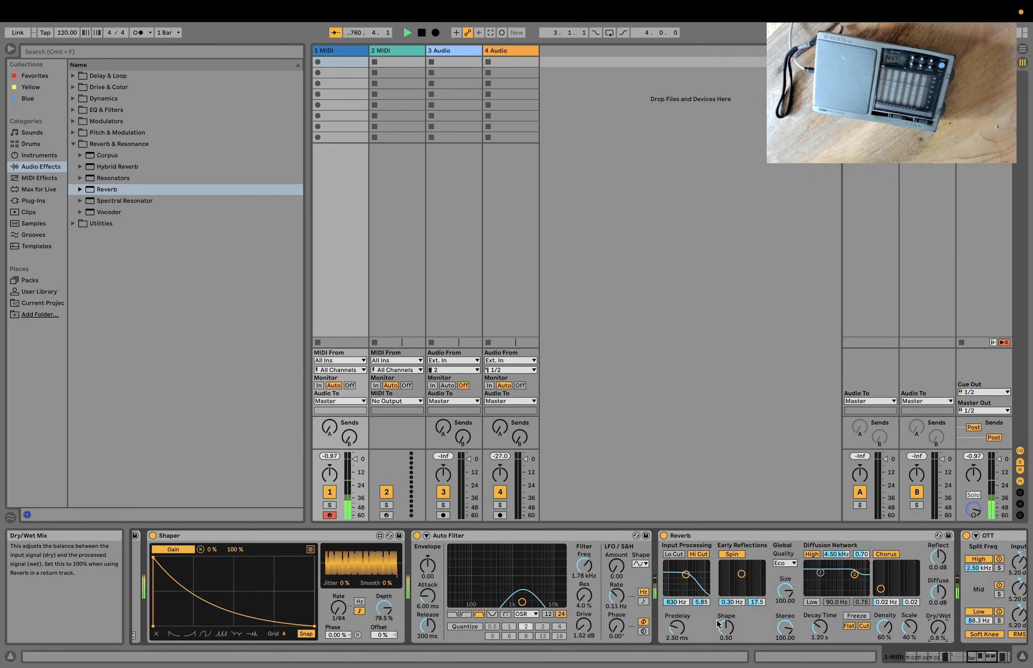
- Set the Reverb to High quality, 177 ms predelay, 4.98 s decay, 3.95 kHz input filter, -8.6 dB diffuse and -6.9 dB reflect
left_click(784, 563)
left_click(787, 593)
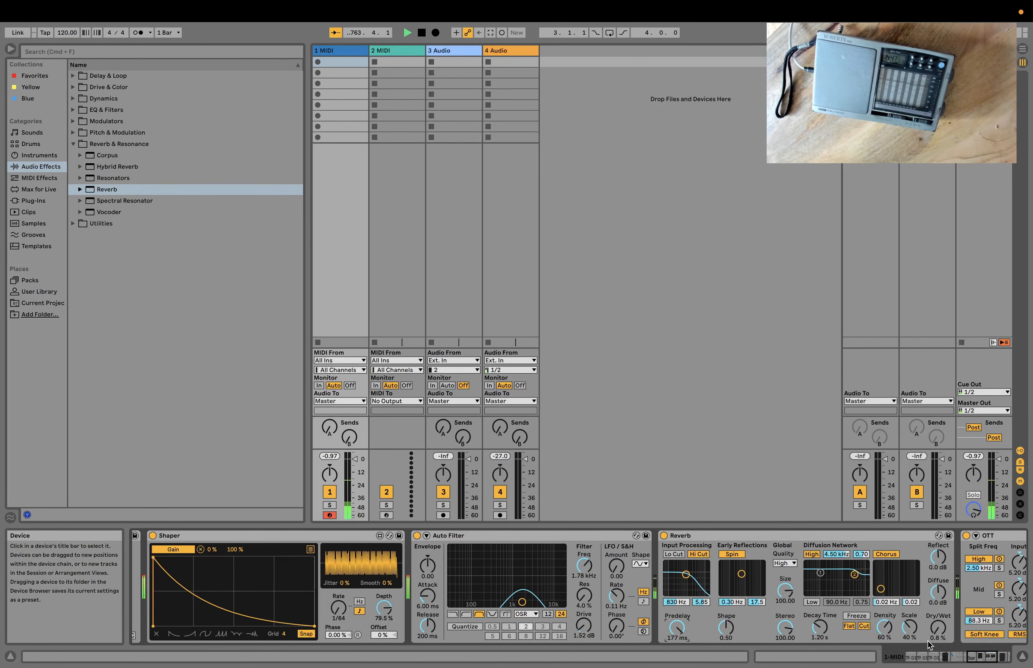
left_click_drag(816, 627, 816, 599)
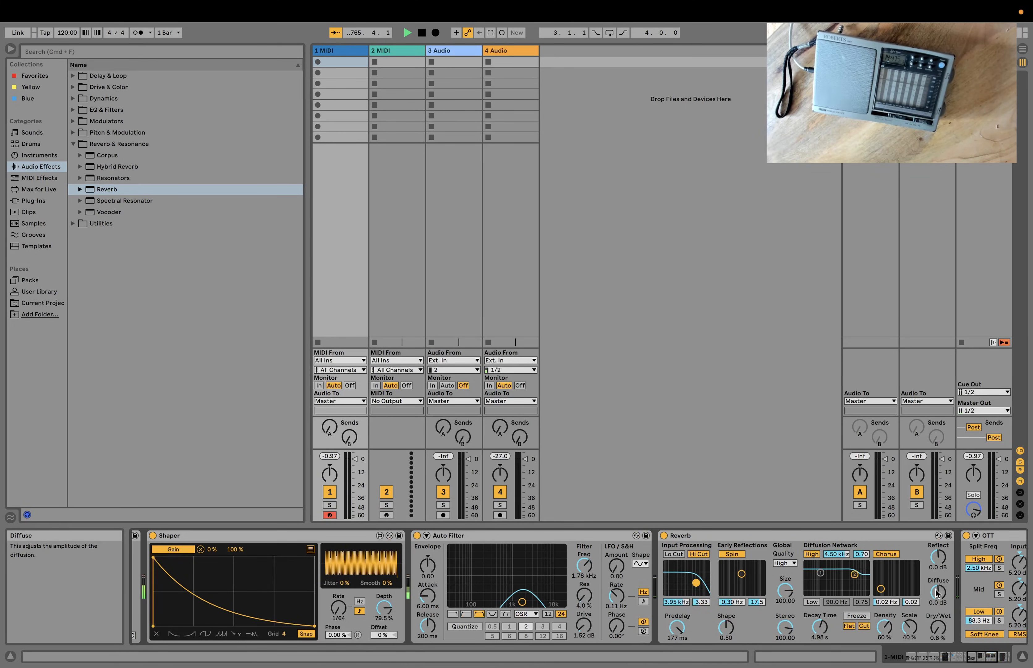
left_click_drag(938, 591, 938, 601)
left_click_drag(939, 555, 939, 569)
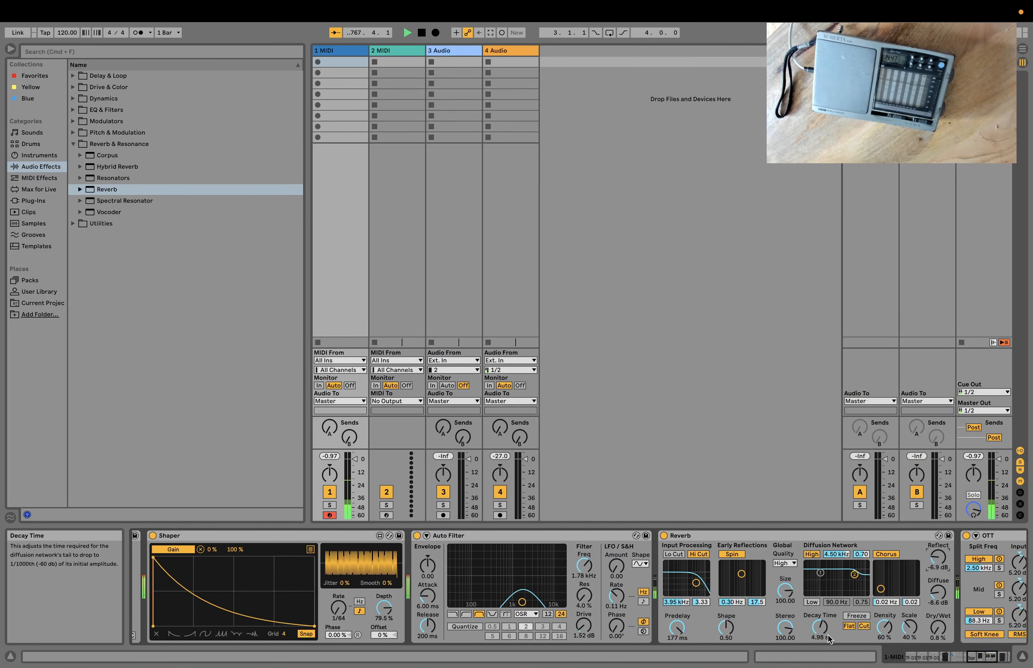
- Set the Reverb's decay time to 2.41 s and try its dry/wet mix at 0.0% and 0.8%
left_click_drag(825, 627, 826, 641)
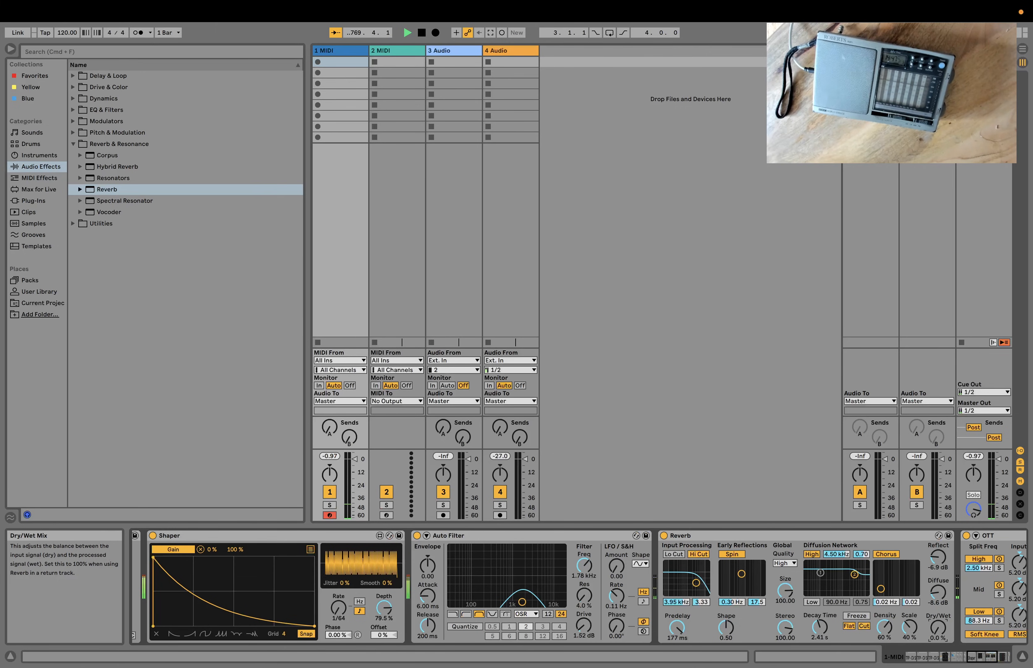
left_click_drag(939, 627, 939, 627)
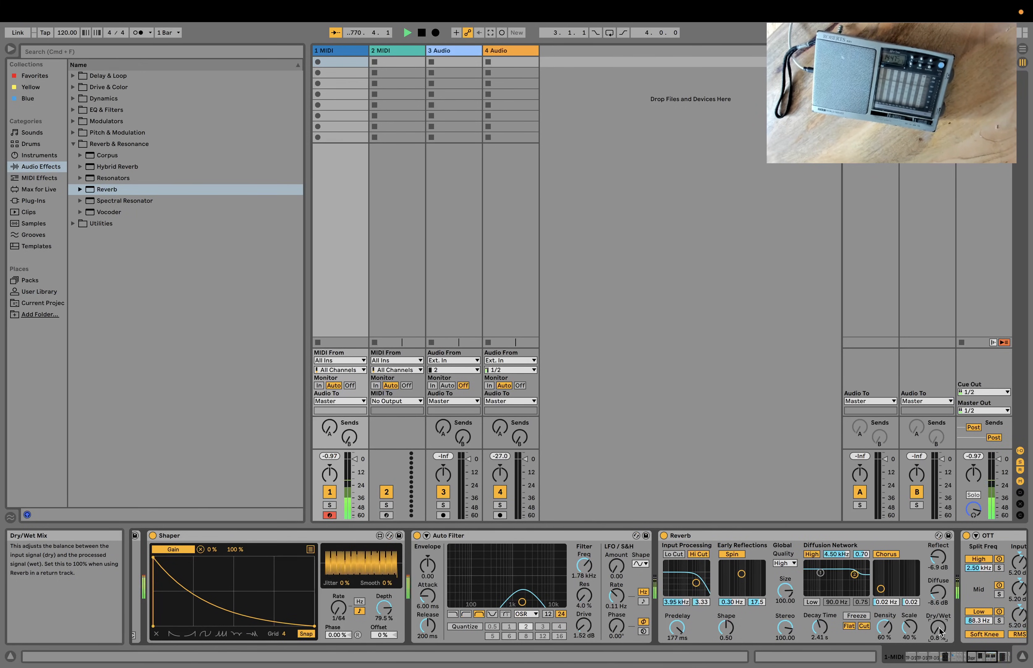
- Delete the Reverb between the Auto Filter and OTT from the device chain
scroll(939, 633, "right", 8)
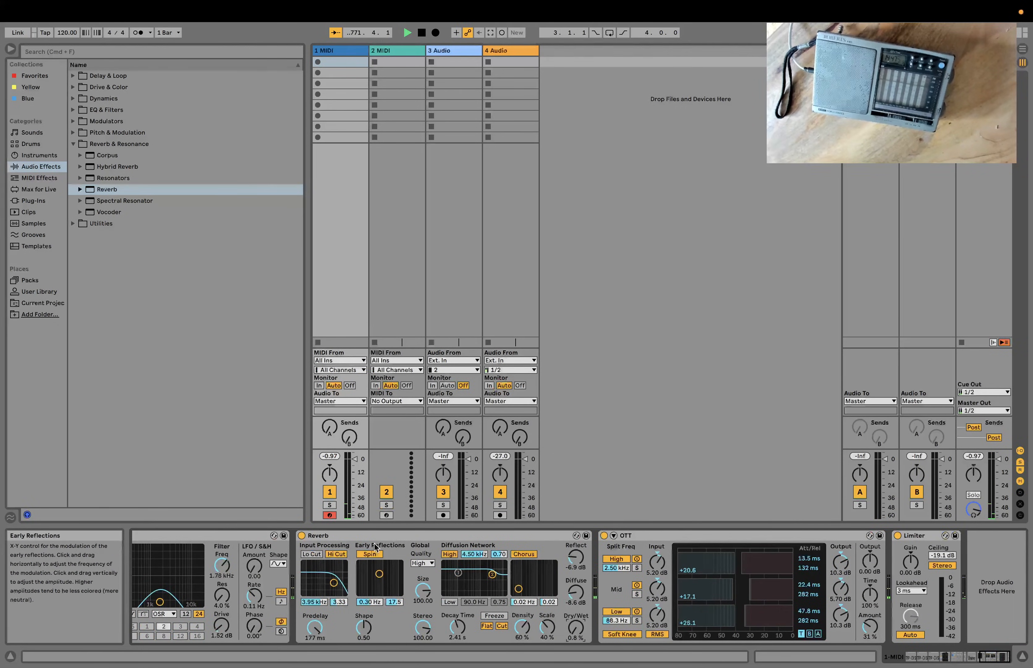
left_click(373, 539)
key("Delete")
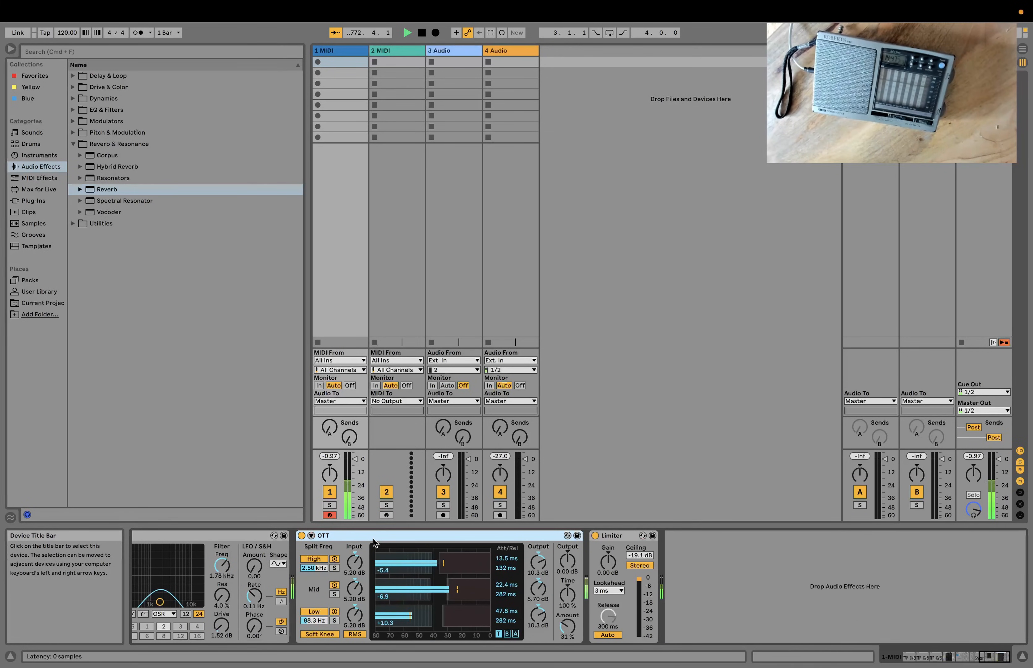
- Select all devices on the first MIDI track, from the first TFP - CV Shaper through the Limiter
scroll(280, 604, "left", 15)
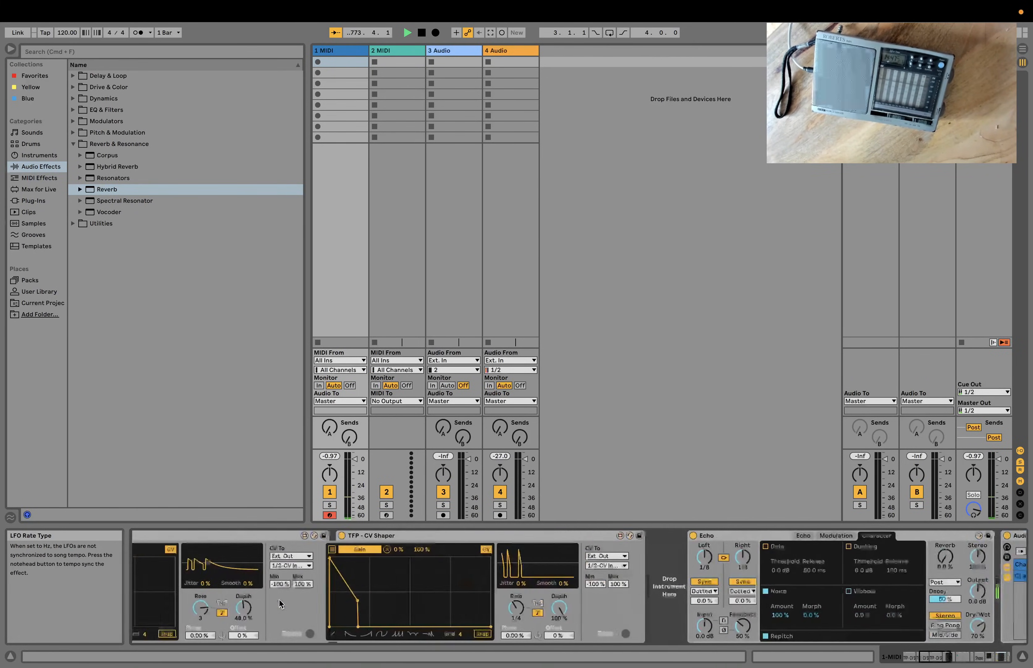
scroll(281, 604, "left", 6)
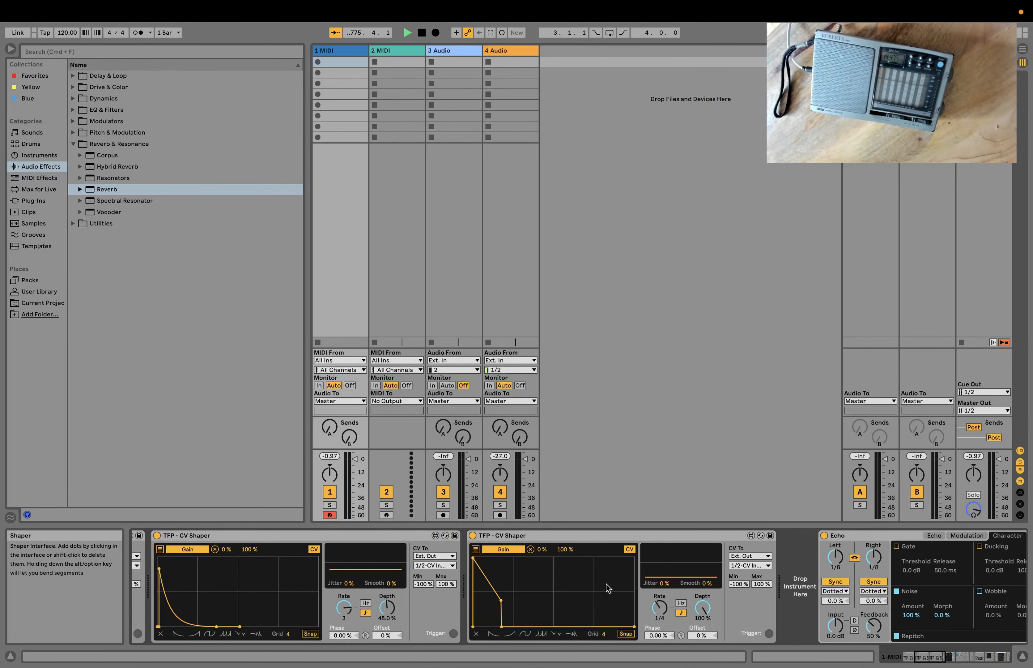
scroll(605, 584, "right", 20)
scroll(766, 558, "right", 18)
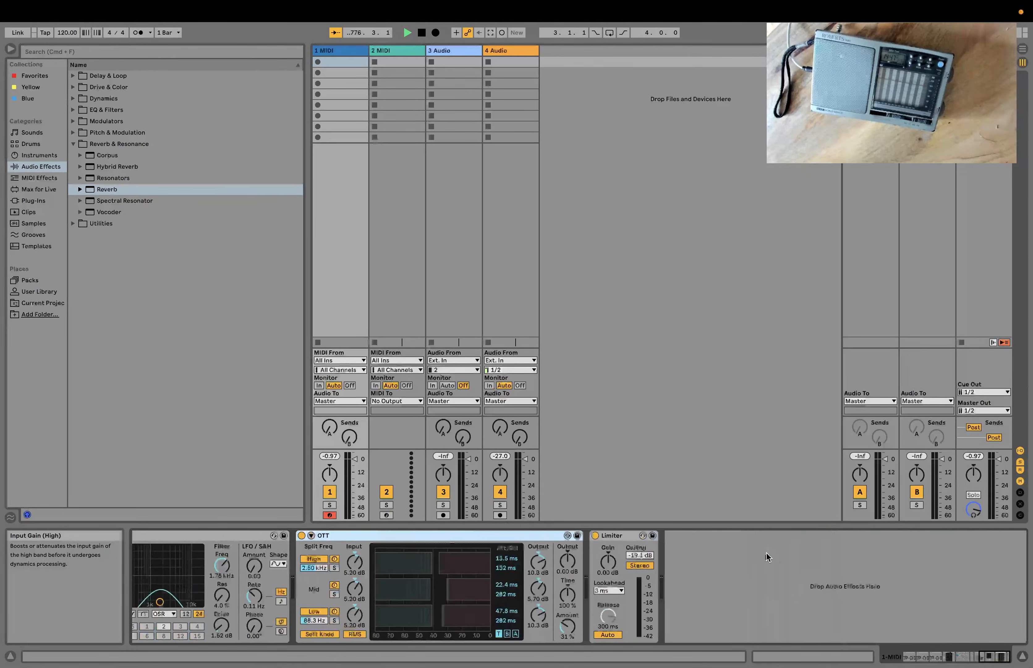
left_click(618, 536)
scroll(476, 580, "left", 8)
scroll(476, 580, "left", 20)
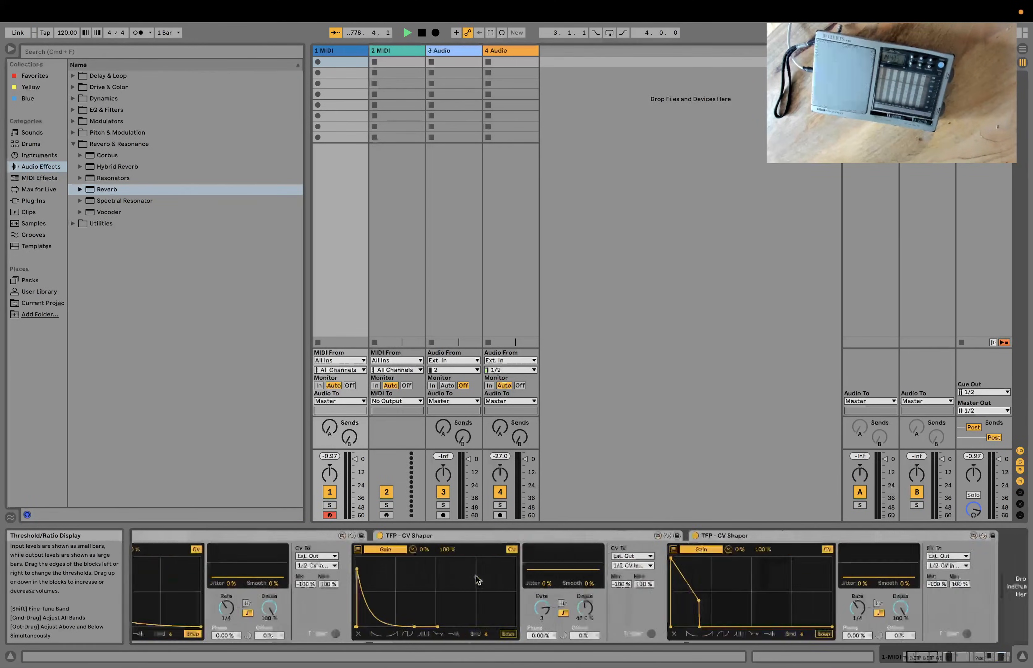
left_click(187, 535)
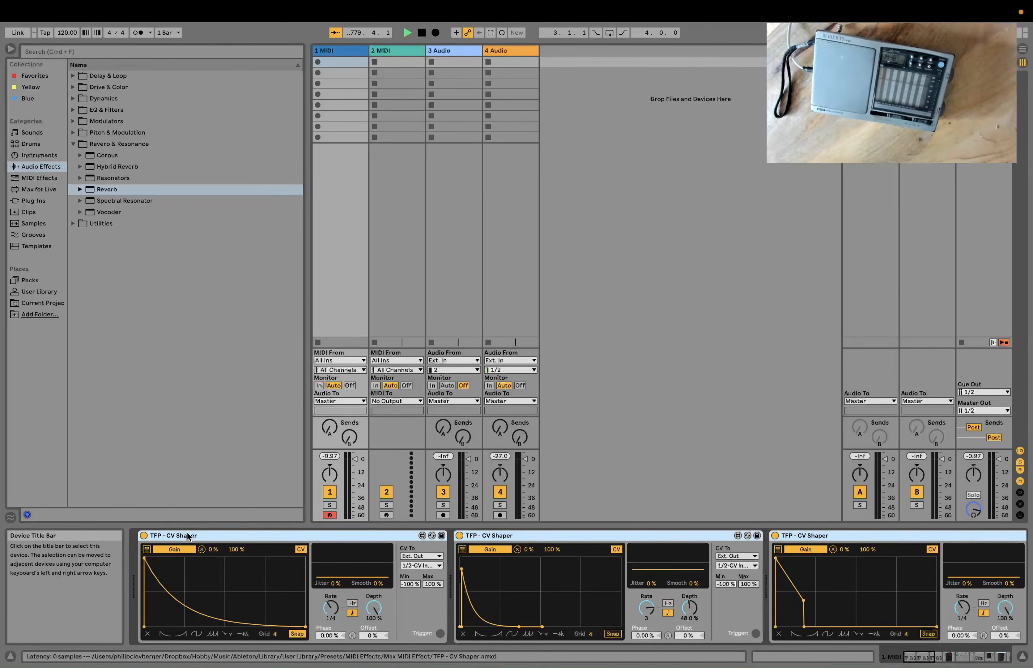